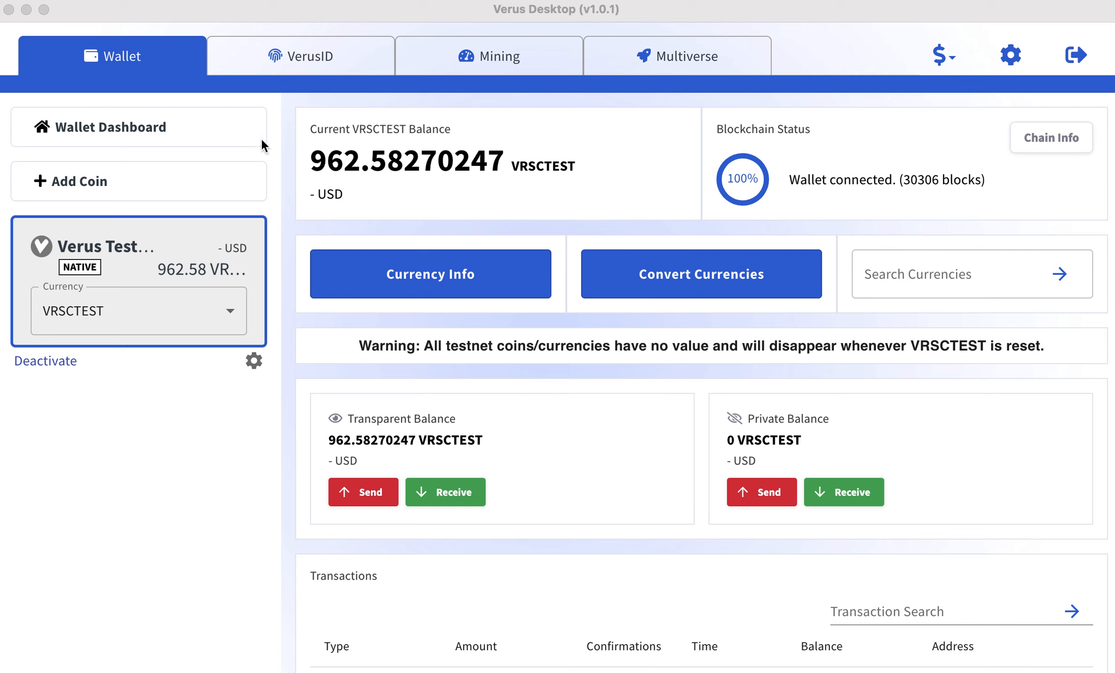
# - Open the mining page for Verus Testnet and examine its staking and mining overview sections
pyautogui.click(120, 75)
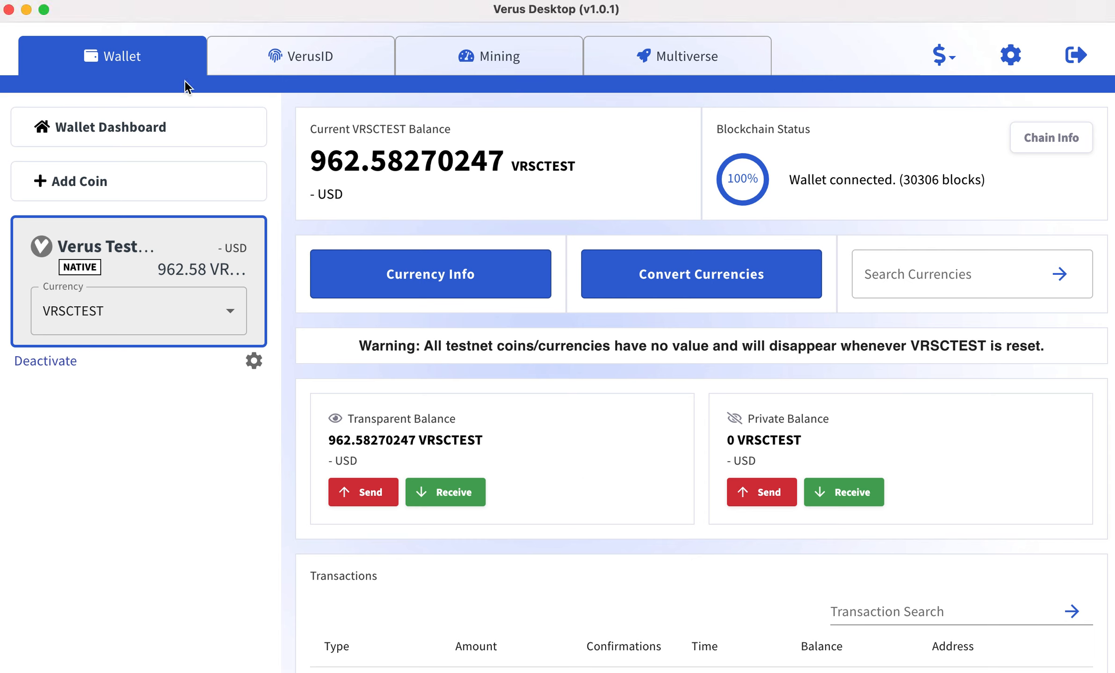
pyautogui.click(505, 57)
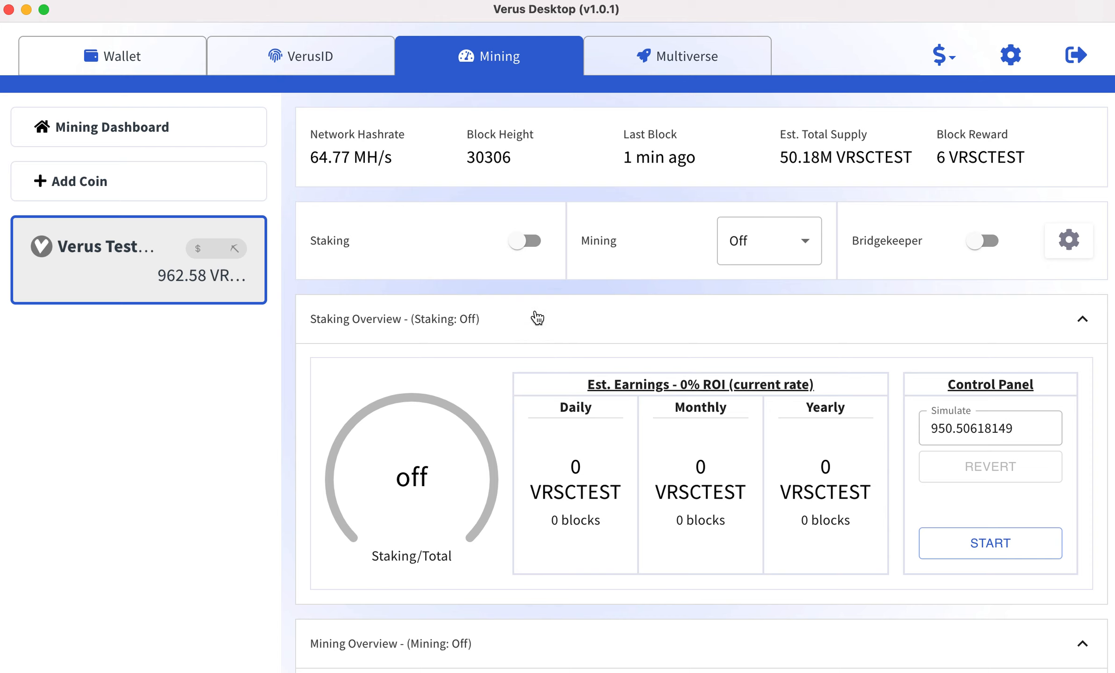
pyautogui.scroll(-8, 537, 318)
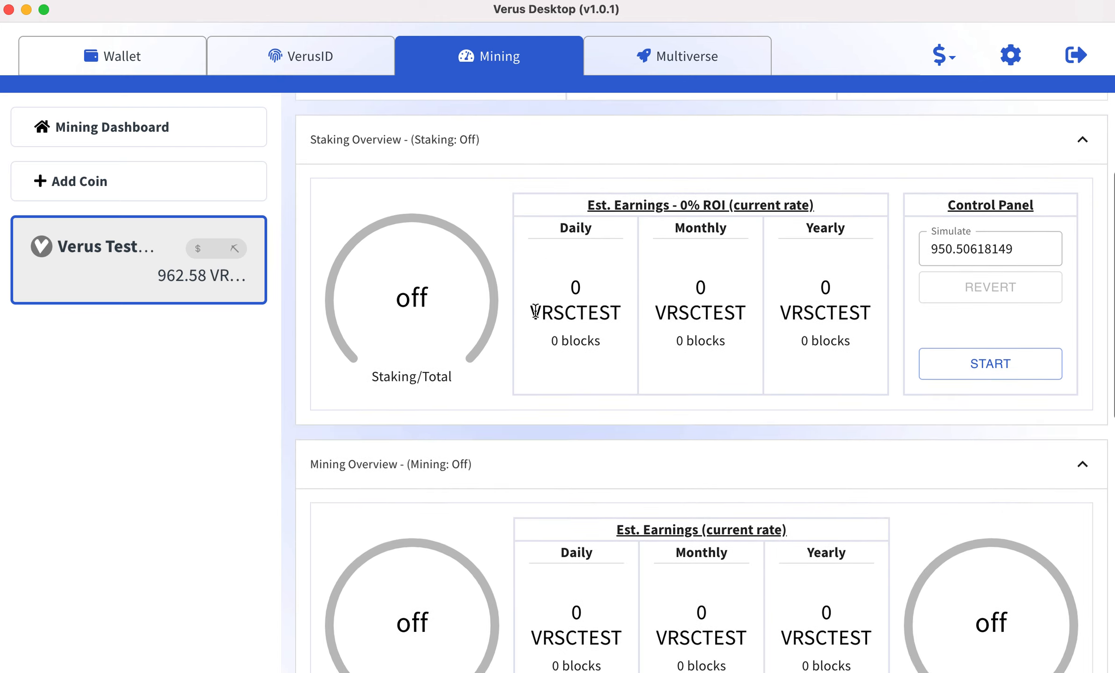
pyautogui.scroll(-3, 536, 311)
pyautogui.scroll(8, 536, 311)
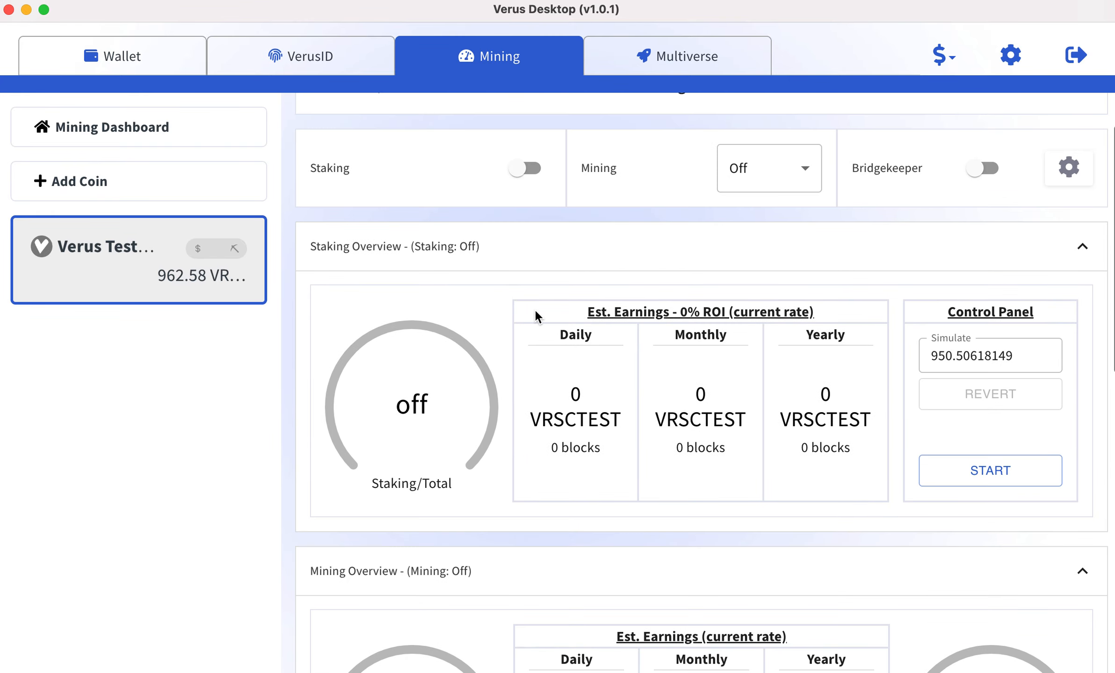
pyautogui.scroll(-4, 536, 311)
pyautogui.scroll(1, 535, 311)
pyautogui.scroll(4, 534, 316)
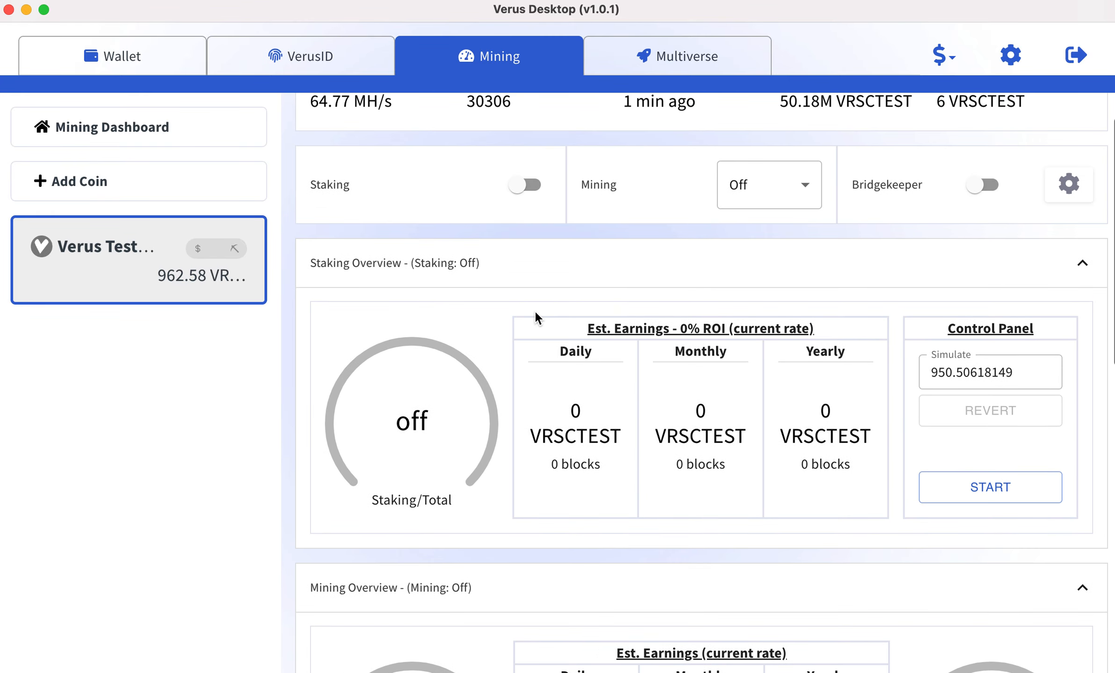
# - Collapse the Staking Overview and Mining Overview sections, and expand both again
pyautogui.click(1083, 262)
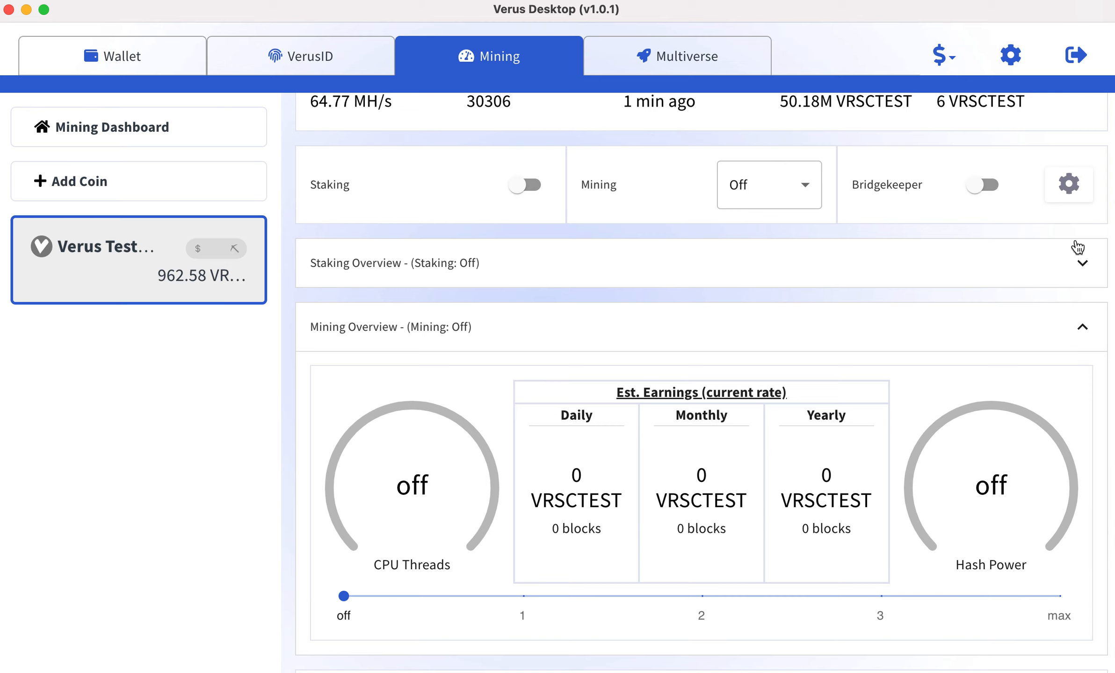
pyautogui.click(1081, 327)
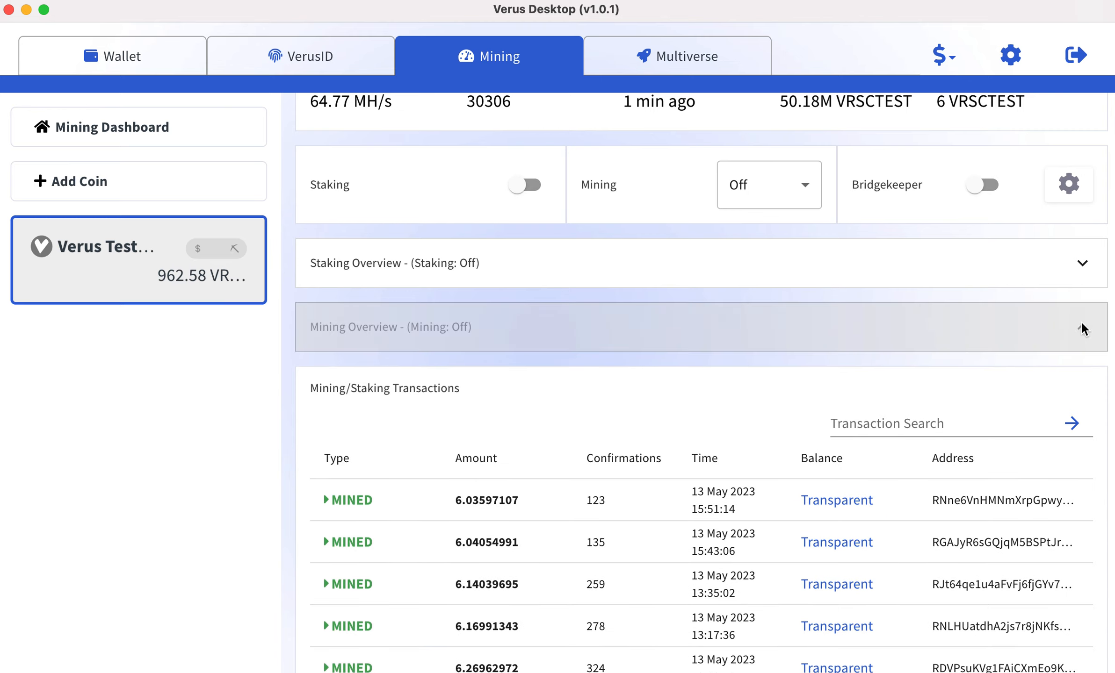
pyautogui.click(1082, 327)
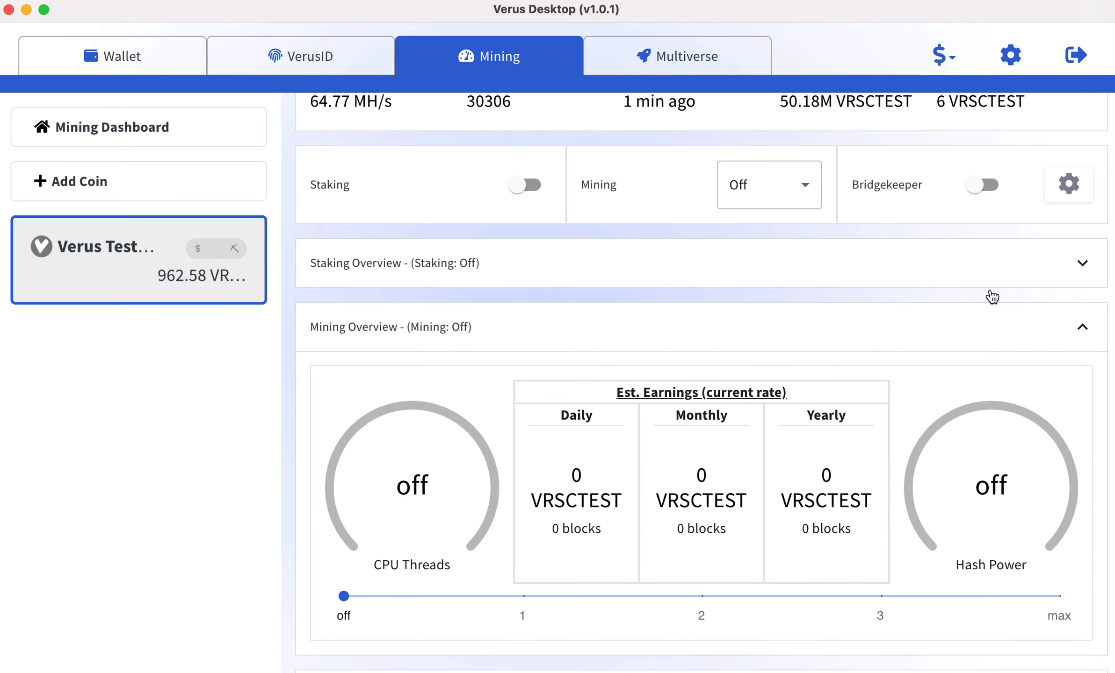
pyautogui.click(1084, 263)
pyautogui.scroll(2, 569, 385)
pyautogui.scroll(-2, 569, 385)
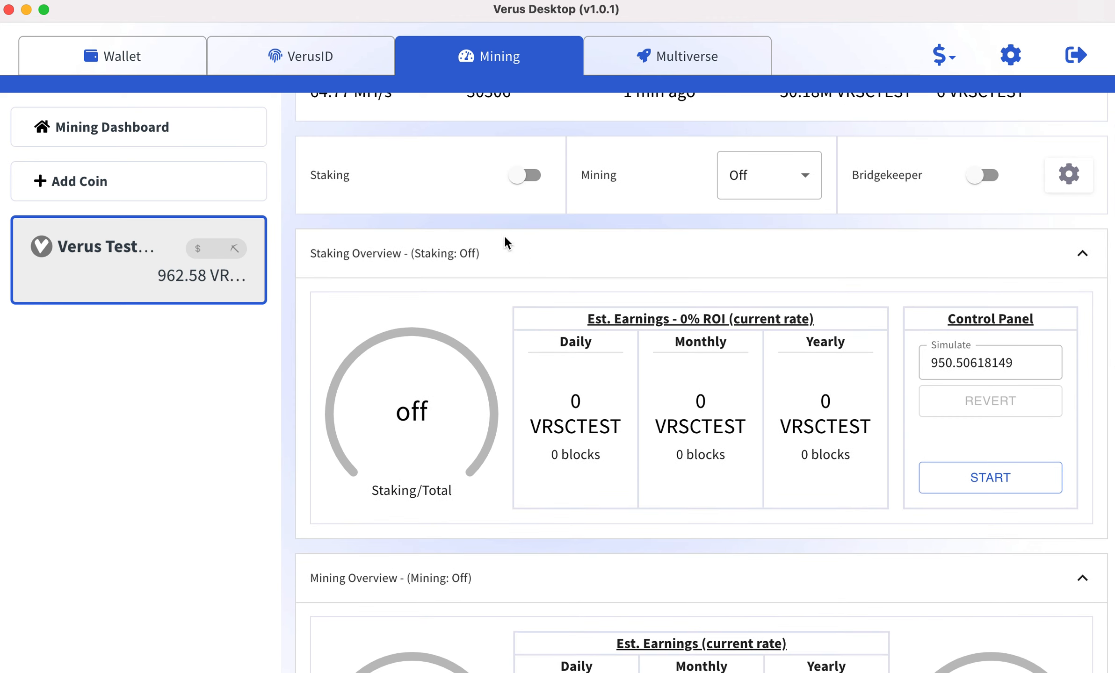
# - Start mining VRSCTEST with 1 CPU thread and turn on staking
pyautogui.scroll(-8, 495, 363)
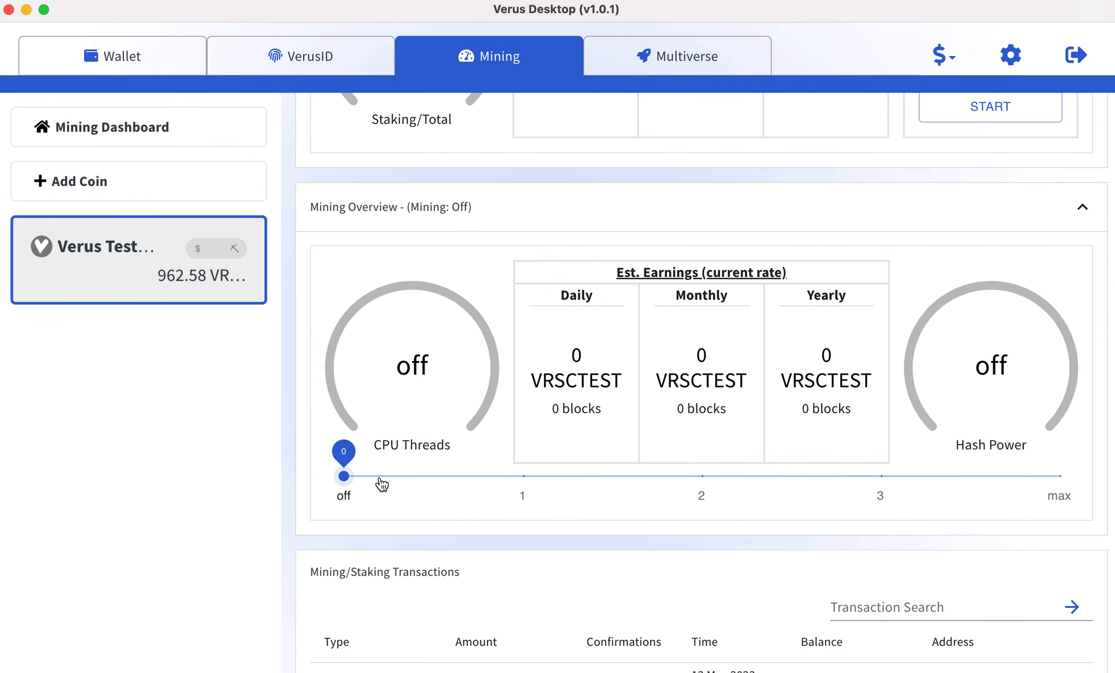
pyautogui.click(523, 475)
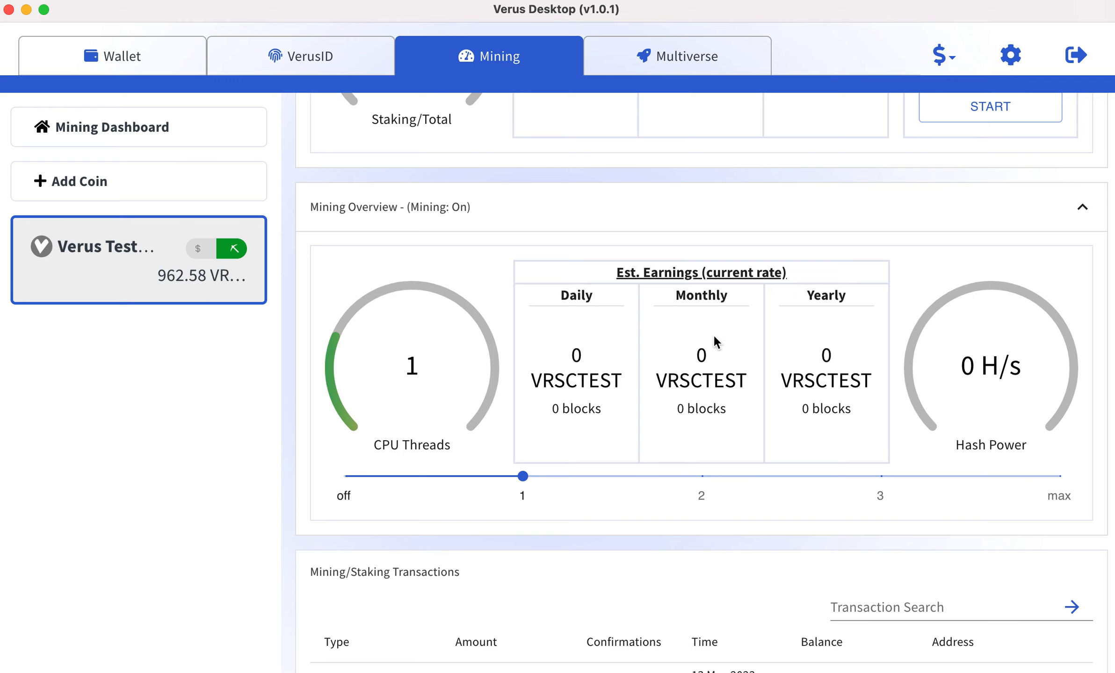
pyautogui.scroll(-2, 572, 533)
pyautogui.scroll(10, 571, 532)
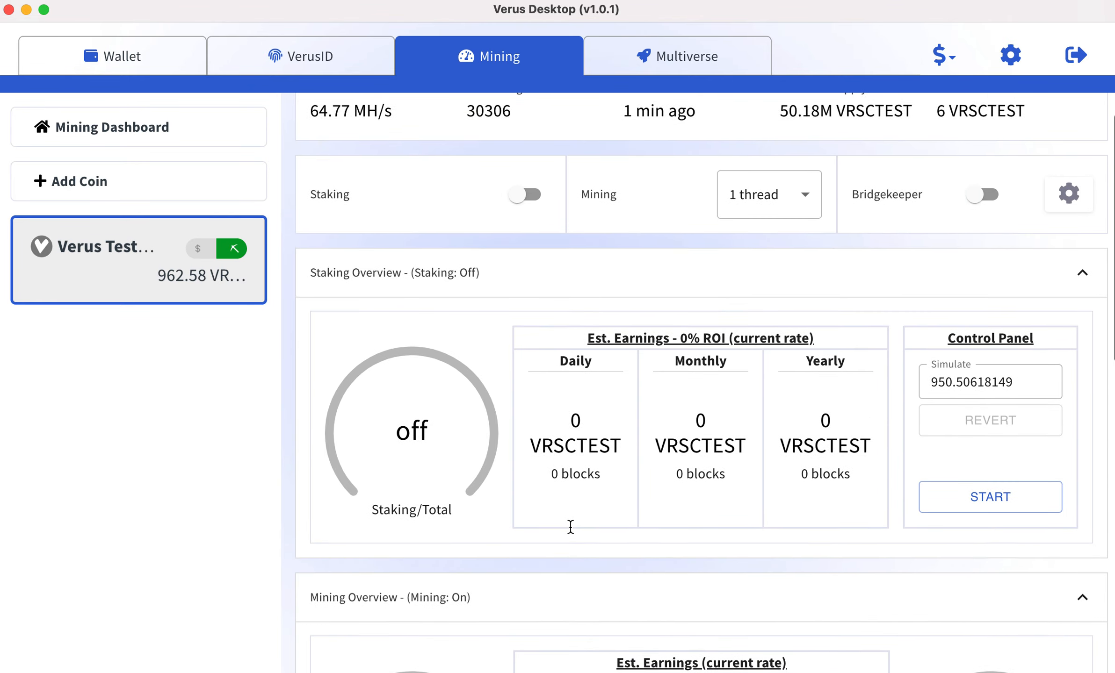
pyautogui.scroll(1, 571, 527)
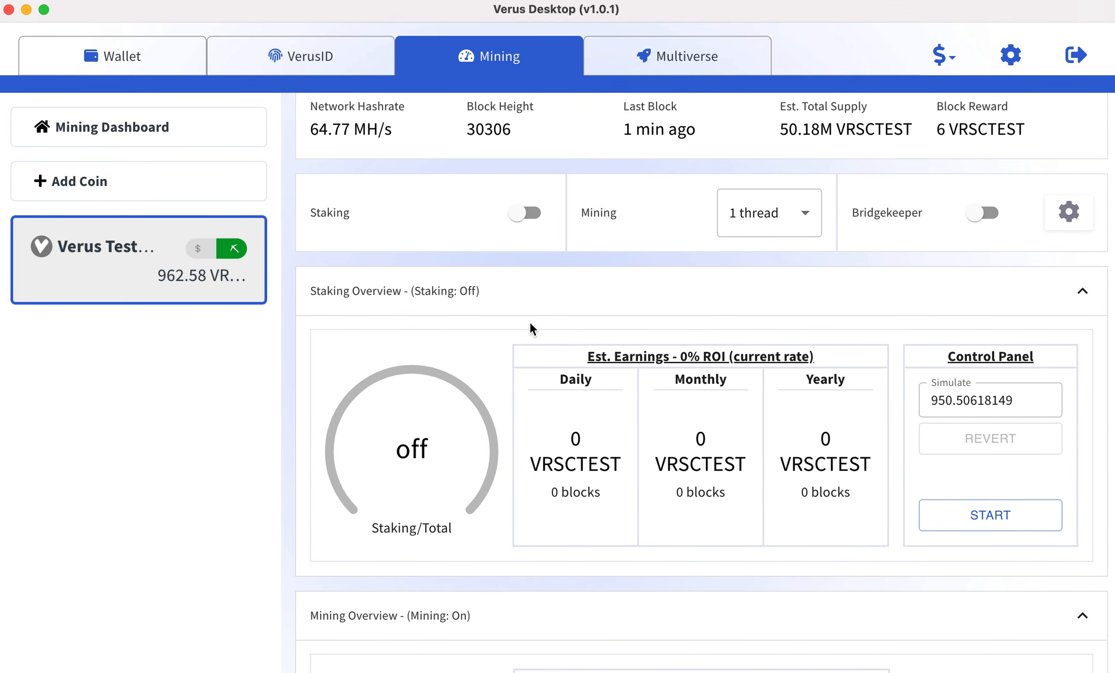
pyautogui.click(517, 213)
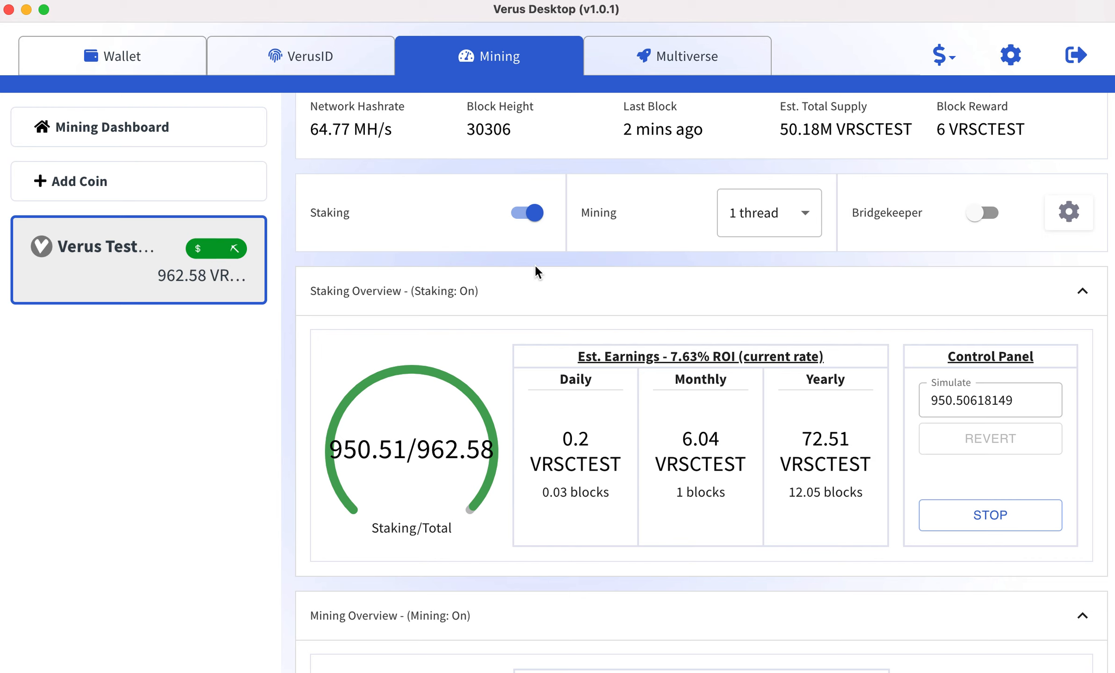
# - Review the estimated staking and mining earnings and the hash power for Verus Testnet
pyautogui.scroll(-10, 534, 264)
pyautogui.scroll(-1, 534, 264)
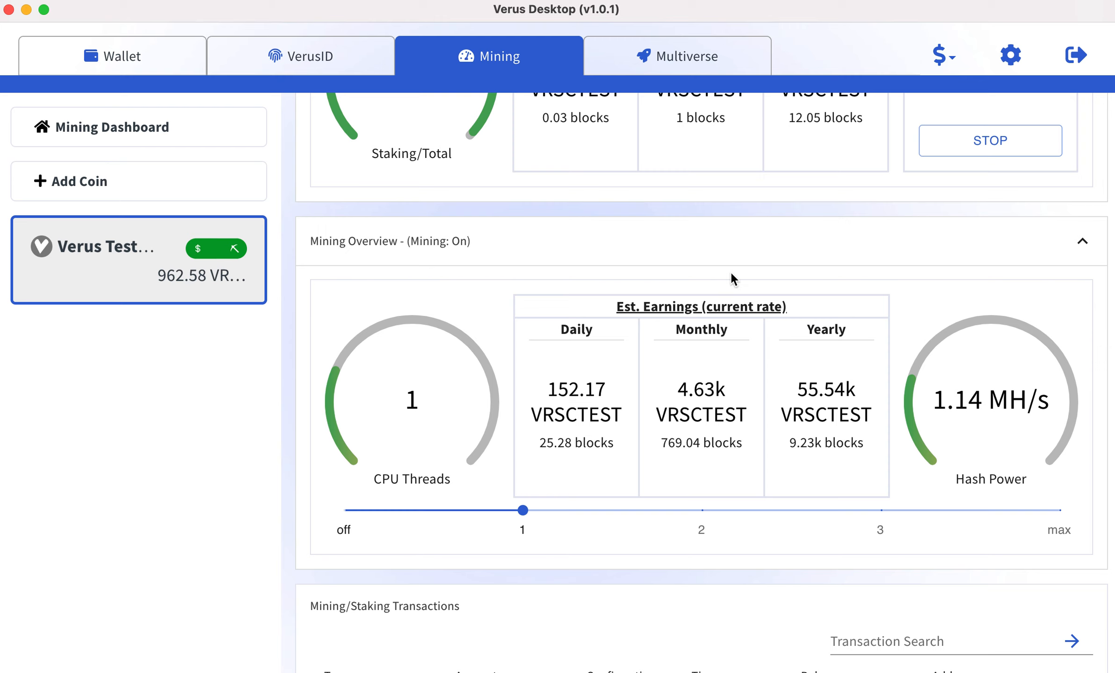
pyautogui.scroll(-2, 731, 276)
pyautogui.scroll(10, 731, 275)
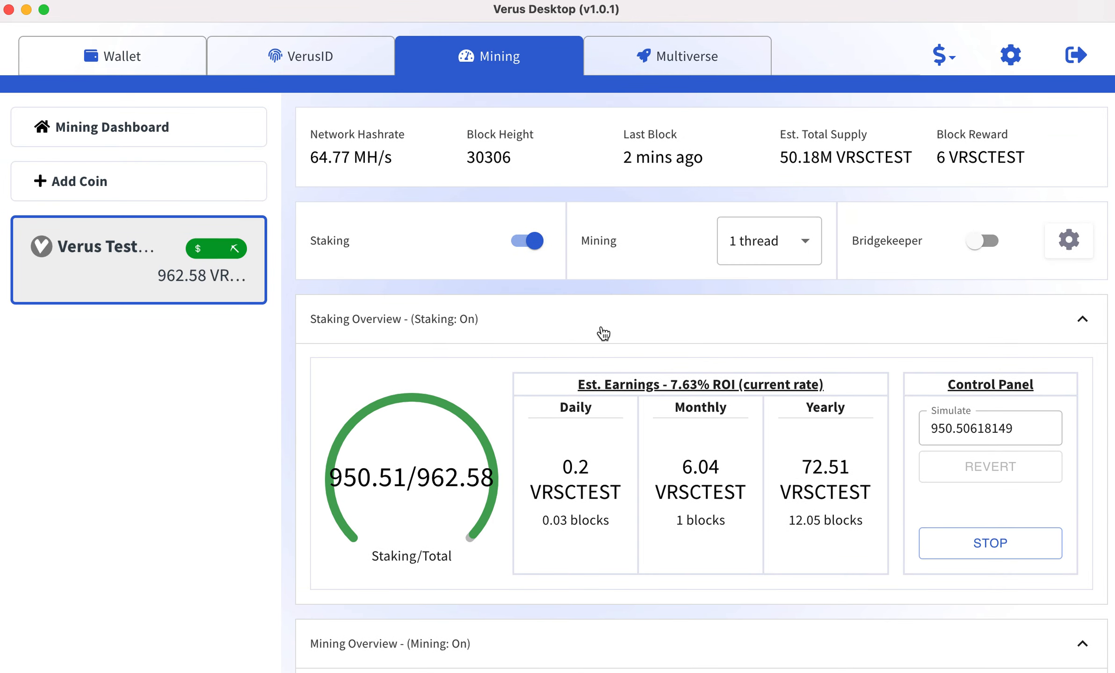
pyautogui.scroll(-7, 603, 333)
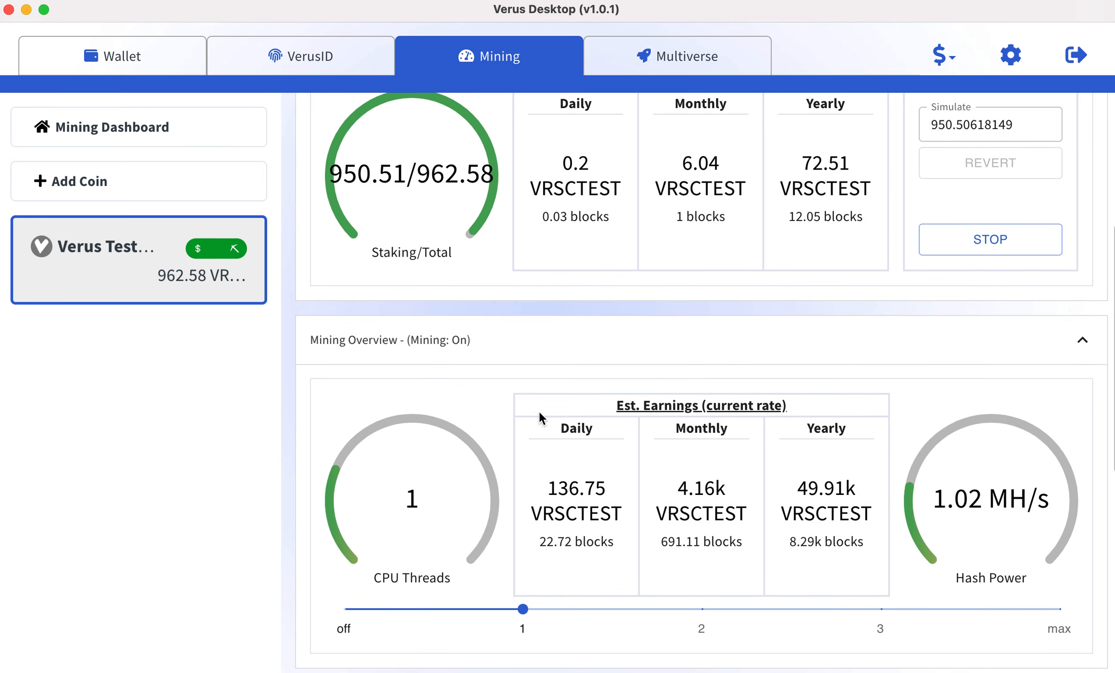
pyautogui.scroll(7, 612, 280)
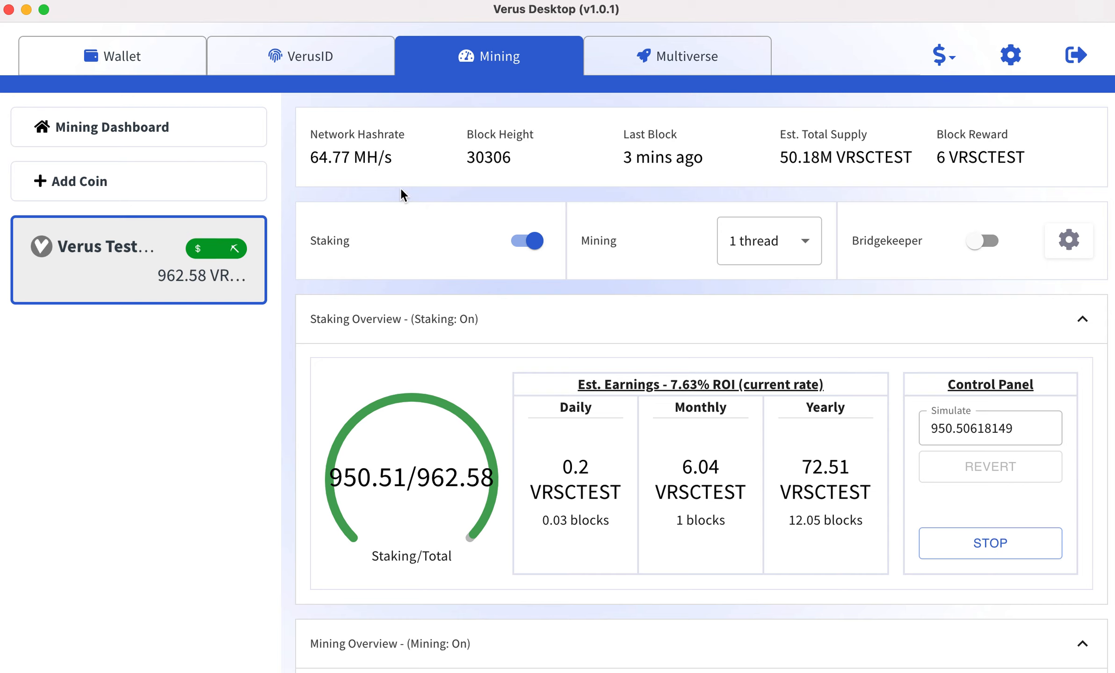
# - Start a name commitment for a Verus Testnet ID and enter Mom as the name to reserve
pyautogui.click(310, 59)
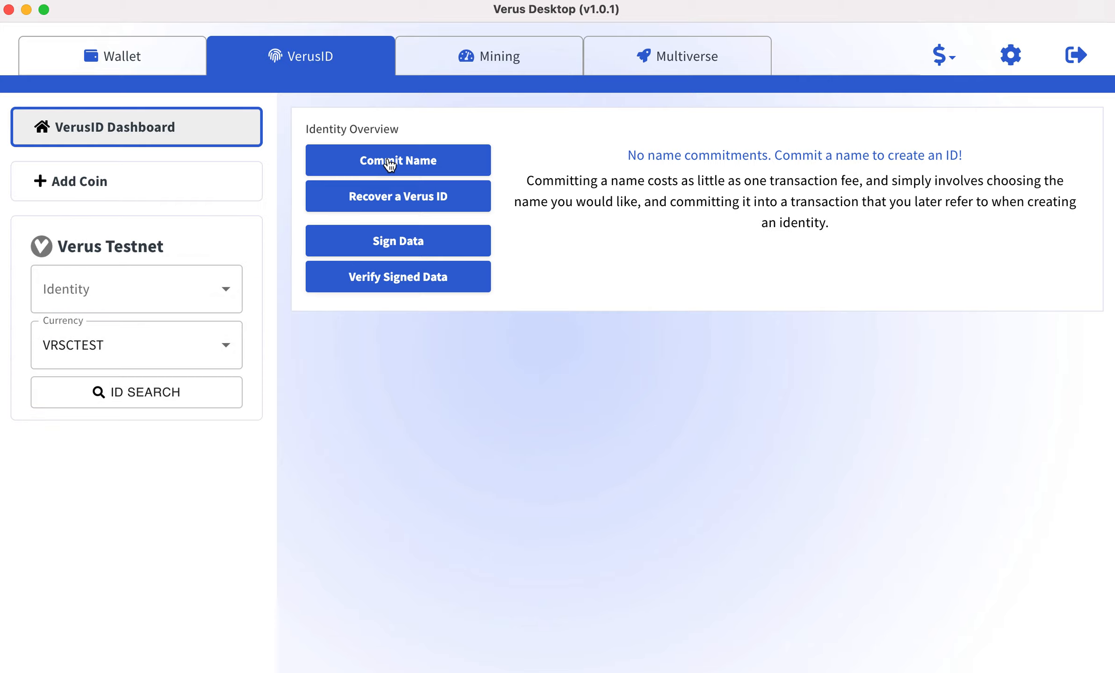
pyautogui.click(444, 162)
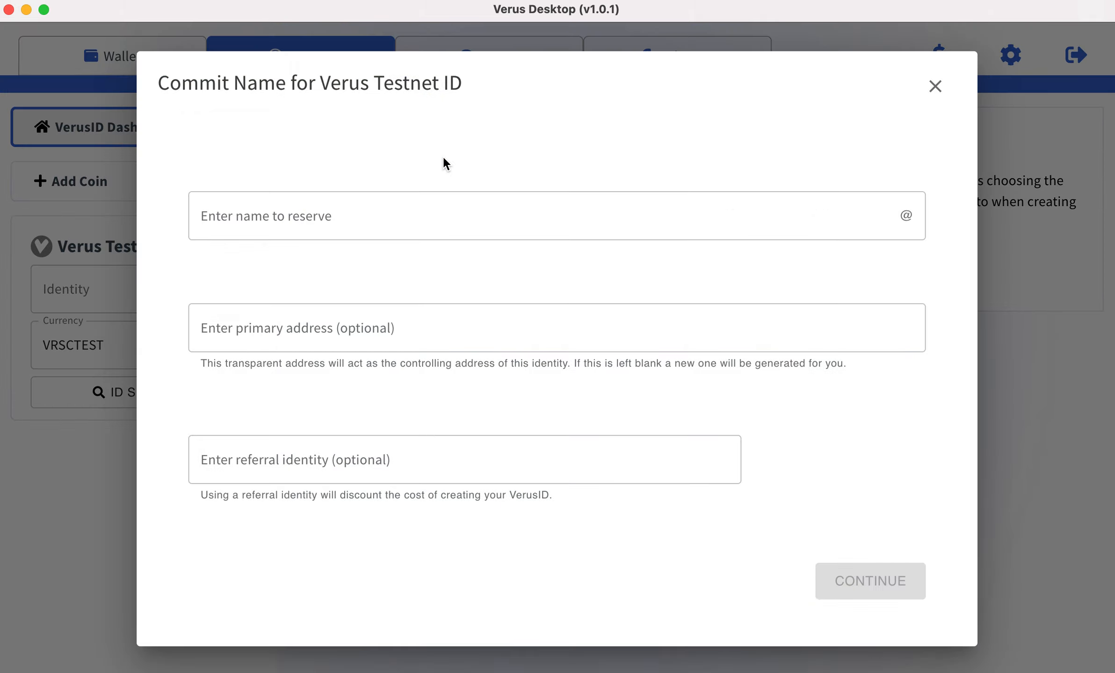
pyautogui.click(396, 221)
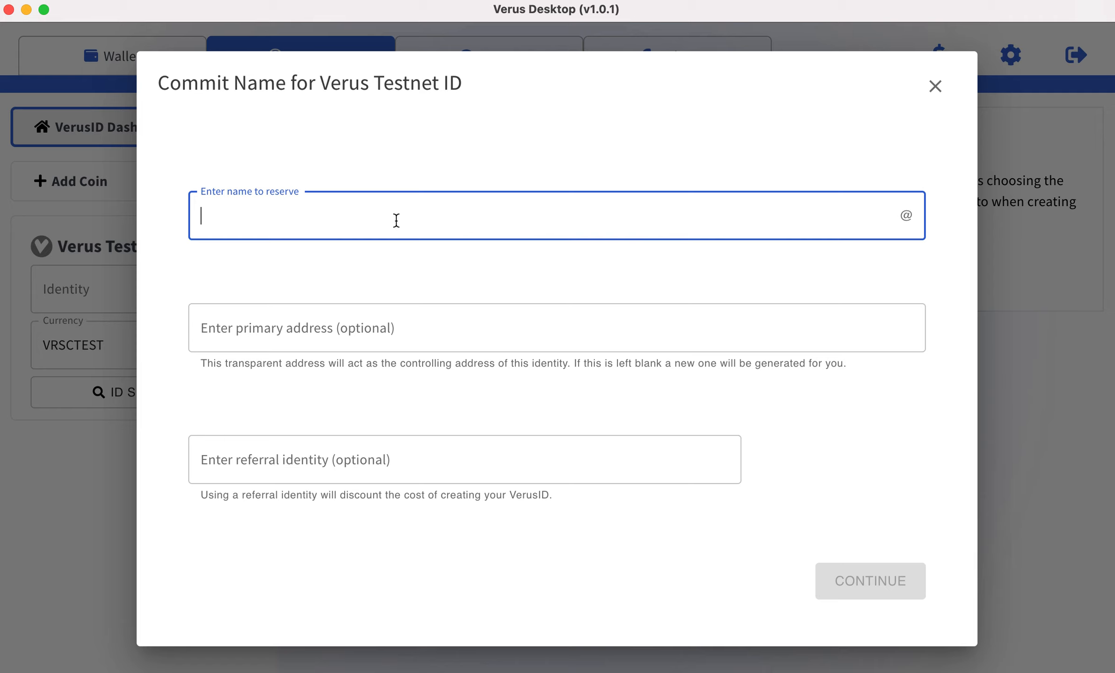
pyautogui.write('mom')
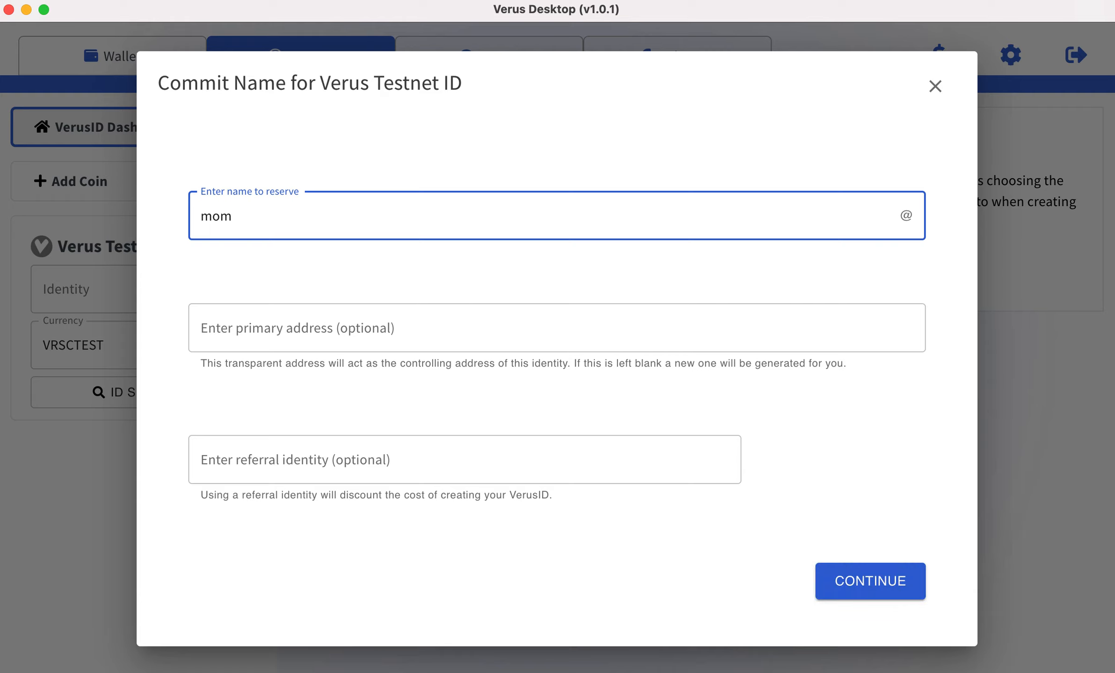
pyautogui.press('BackSpace')
pyautogui.press('BackSpace')
pyautogui.press('BackSpace')
pyautogui.write('Mom')
pyautogui.moveTo(198, 221); pyautogui.dragTo(242, 219)
pyautogui.click(278, 226)
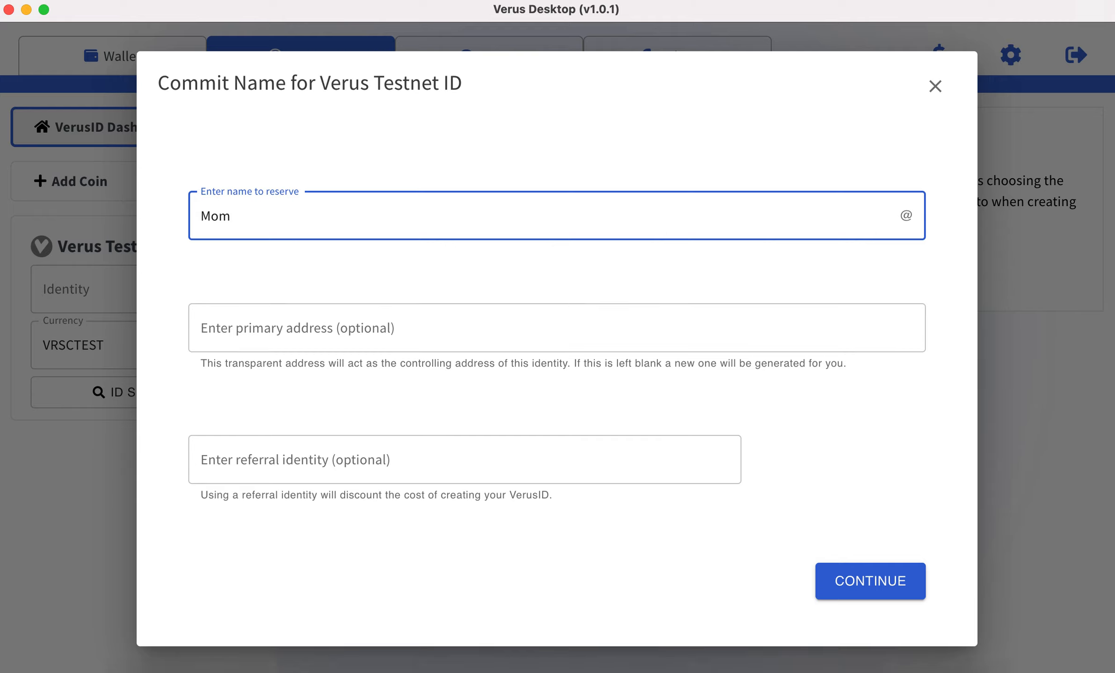
# - Switch to Chrome and examine the naming options and excluded characters for Verus IDs on the Cragslist page
pyautogui.moveTo(633, 672)
pyautogui.click(754, 641)
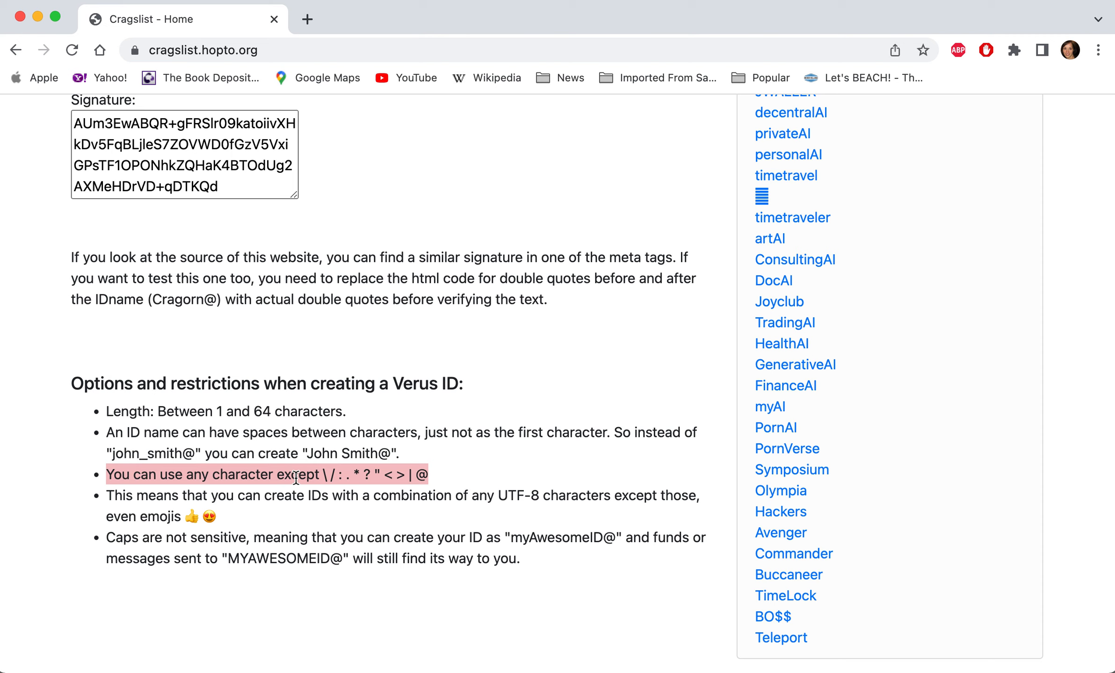
pyautogui.click(324, 476)
pyautogui.moveTo(323, 476); pyautogui.dragTo(458, 479)
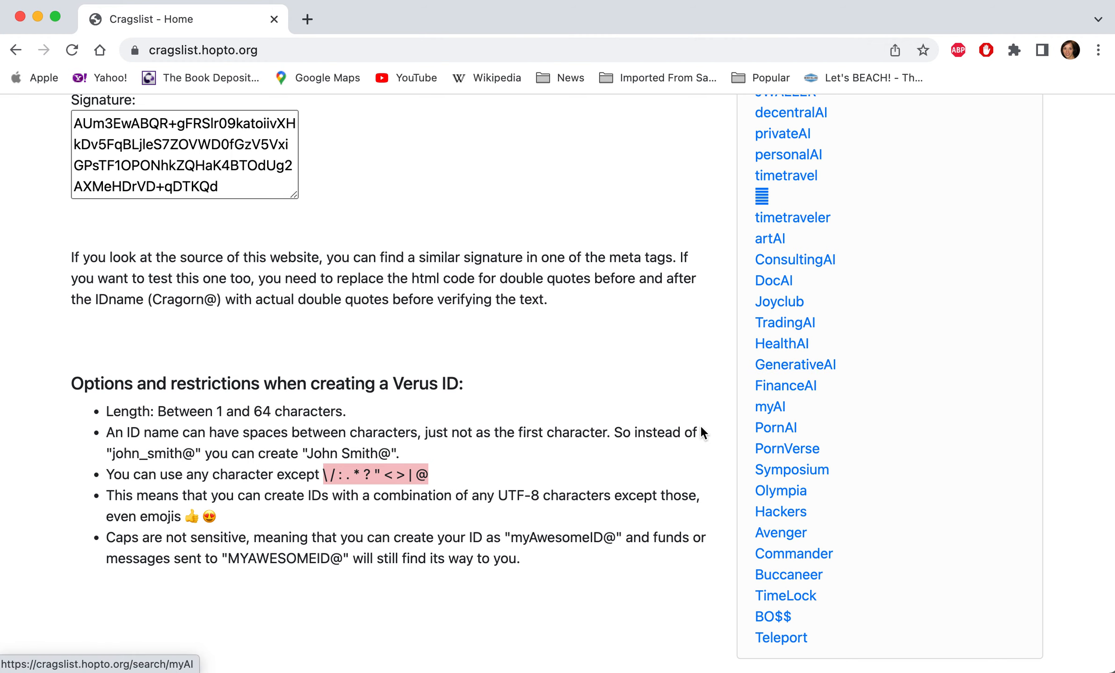
pyautogui.scroll(2, 701, 430)
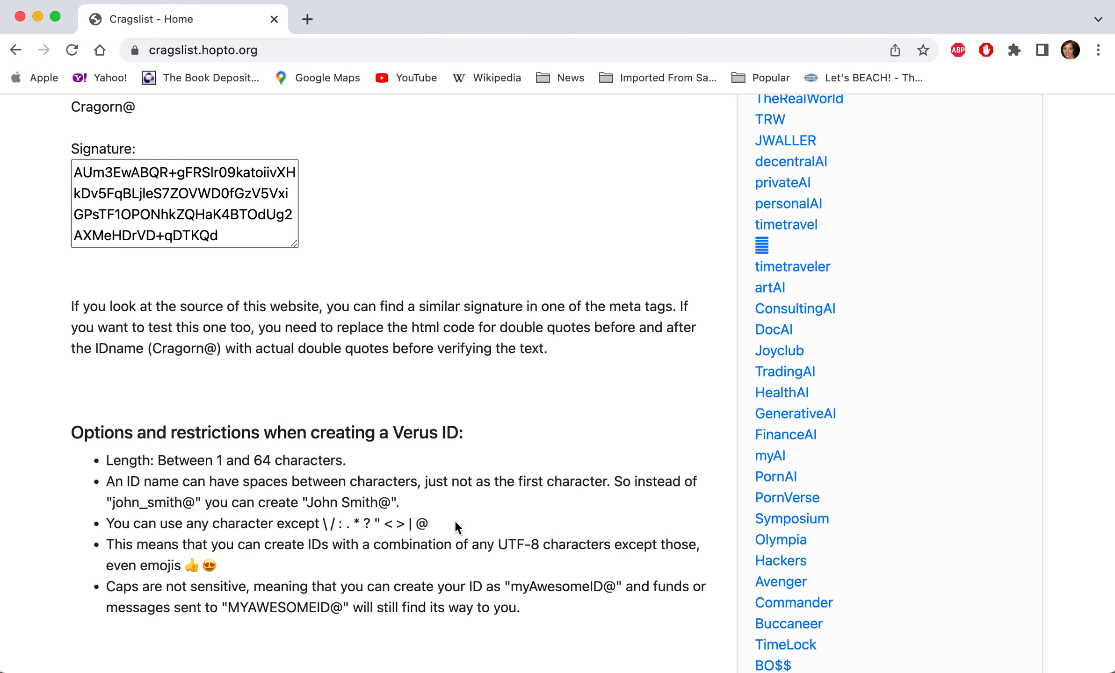
pyautogui.scroll(-1, 459, 417)
pyautogui.scroll(5, 460, 417)
pyautogui.scroll(2, 460, 419)
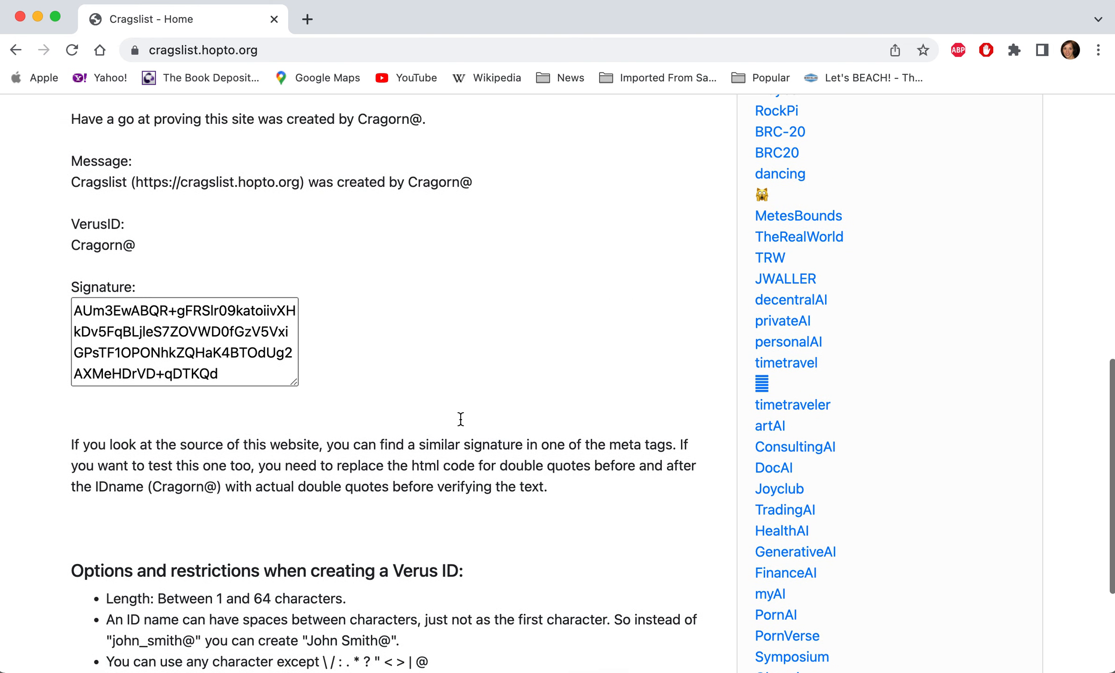
pyautogui.scroll(-3, 461, 418)
pyautogui.scroll(-3, 461, 419)
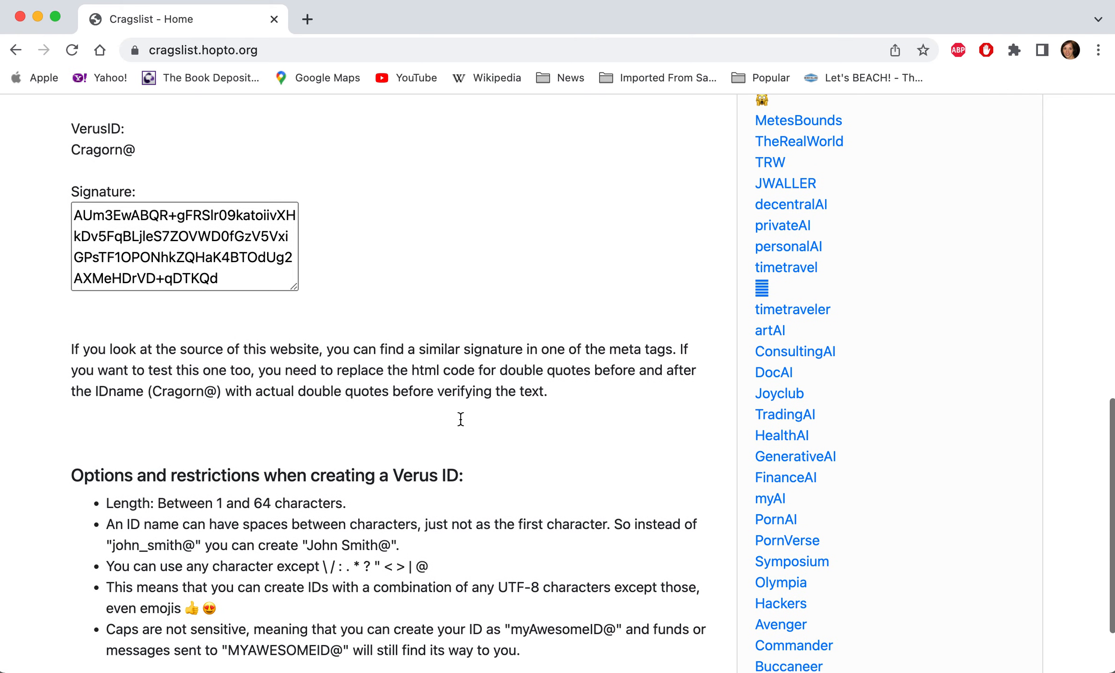
pyautogui.moveTo(428, 531); pyautogui.dragTo(322, 530)
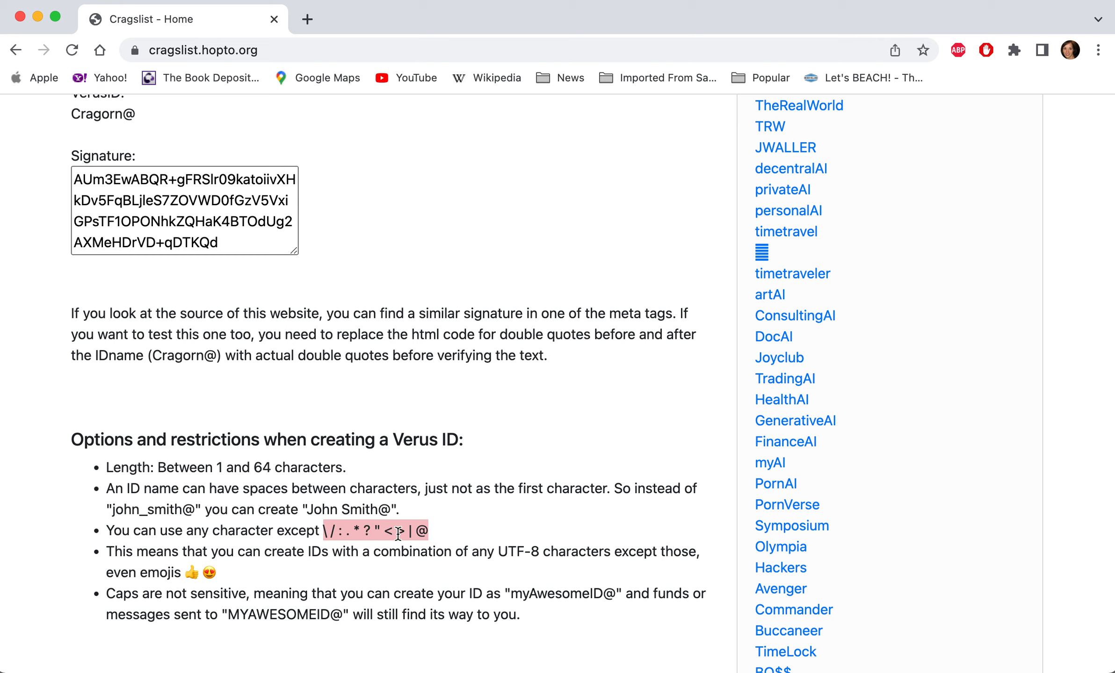
pyautogui.click(435, 537)
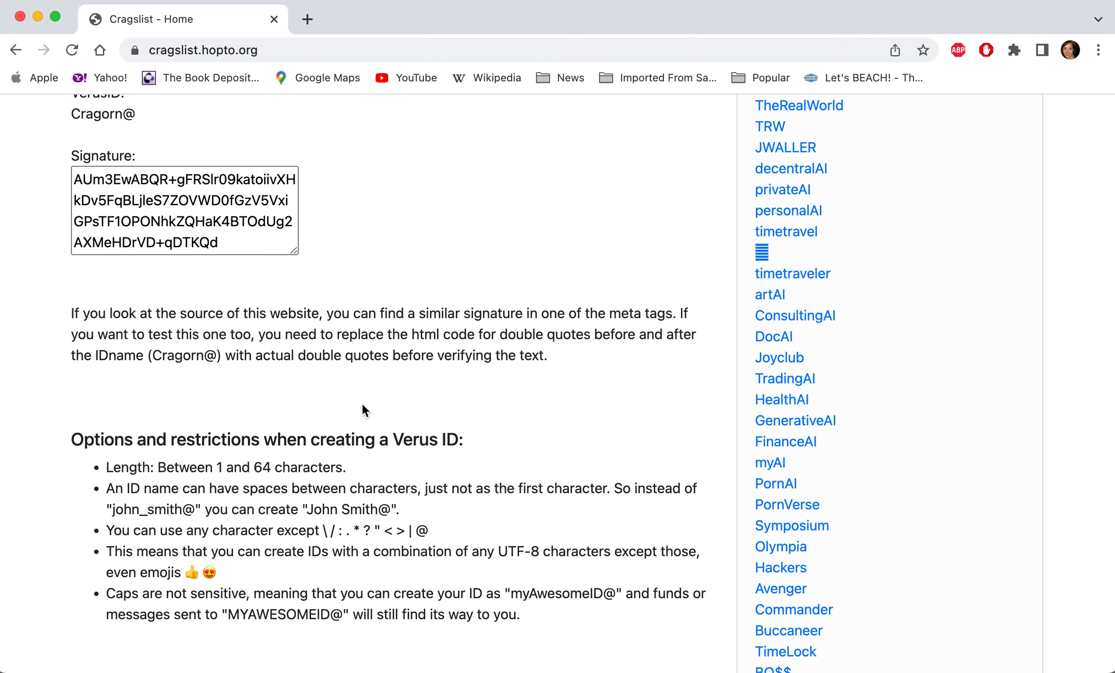
pyautogui.scroll(1, 788, 310)
pyautogui.scroll(9, 788, 310)
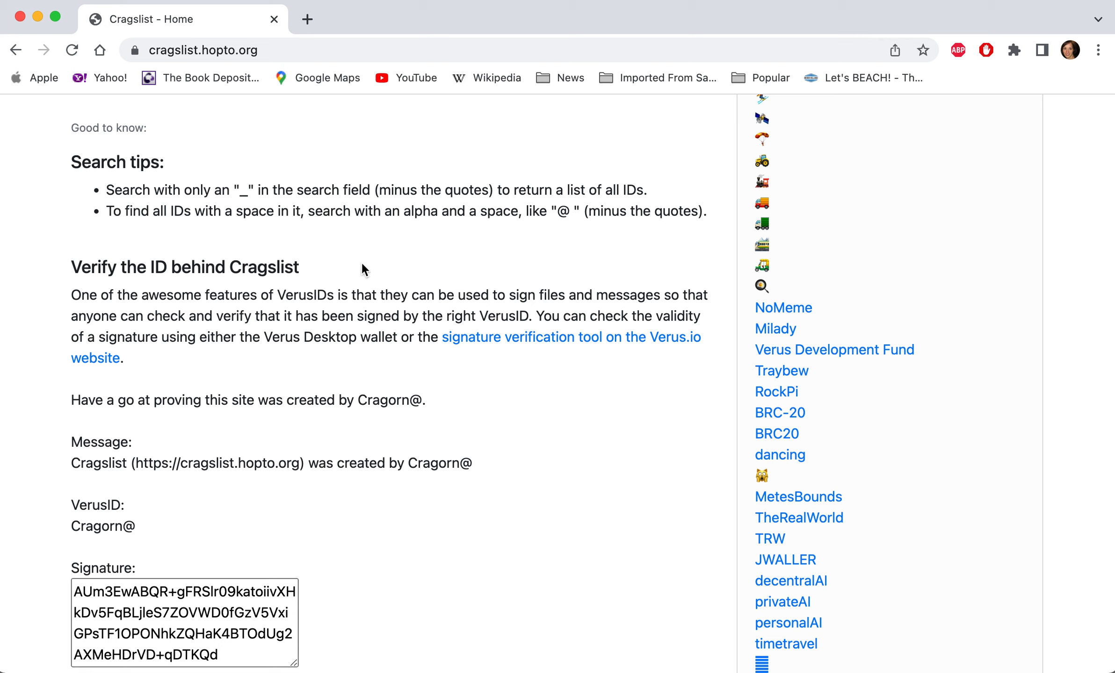
# - Switch back to Verus Desktop and enter oink@ as the referral identity for the name commitment
pyautogui.moveTo(584, 666)
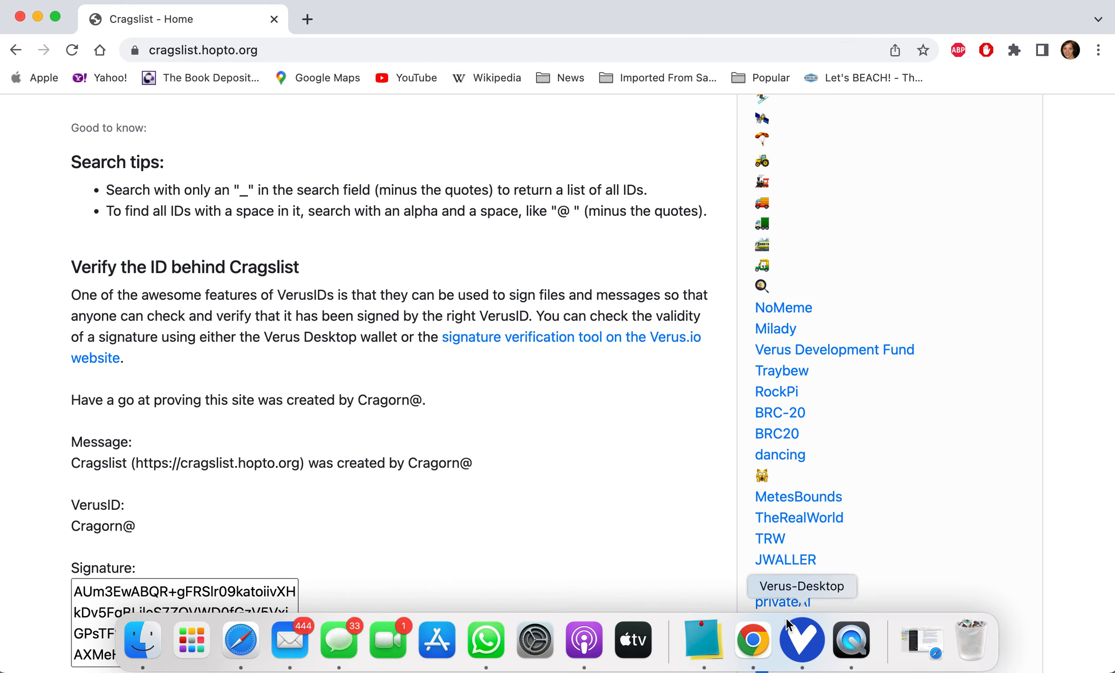
pyautogui.click(797, 644)
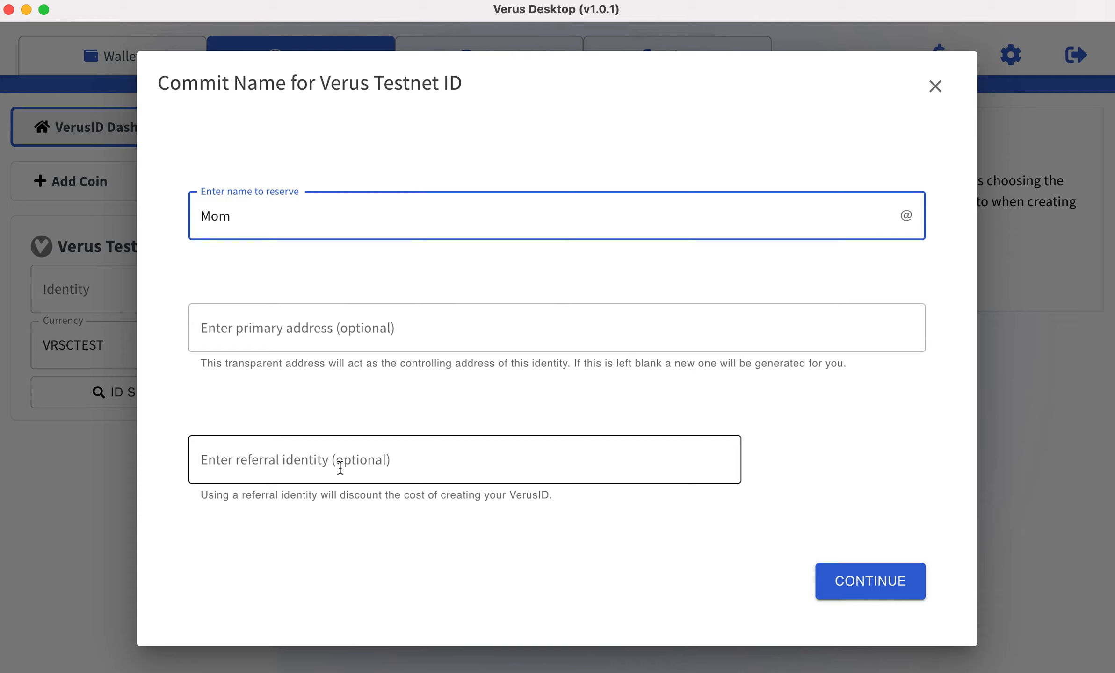
pyautogui.click(317, 460)
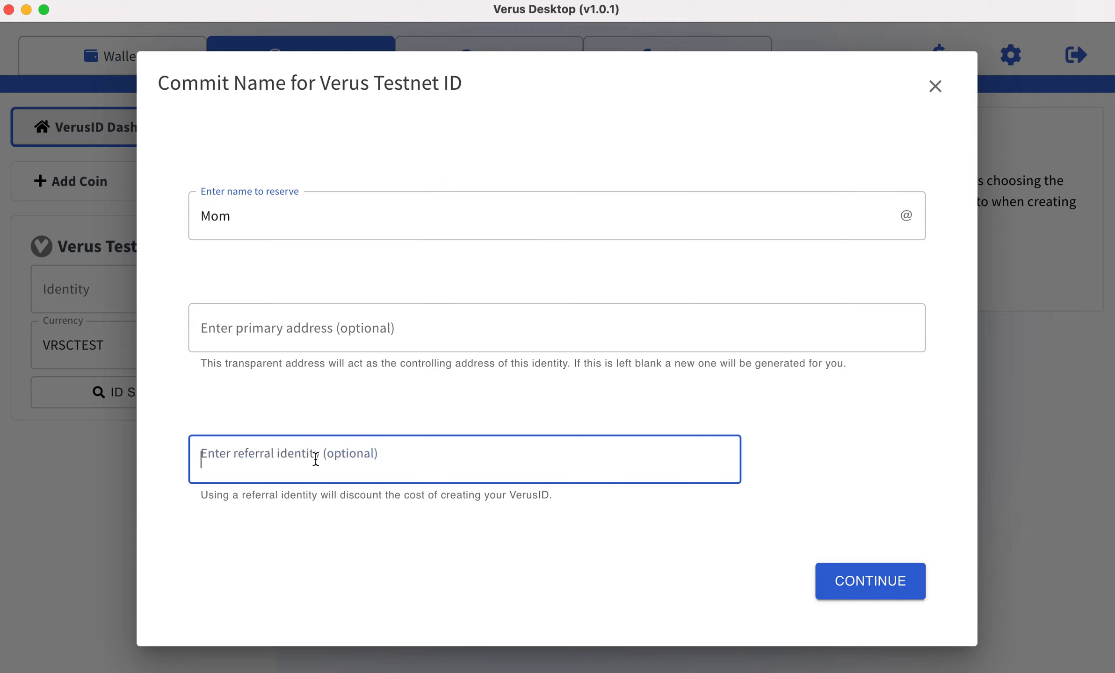
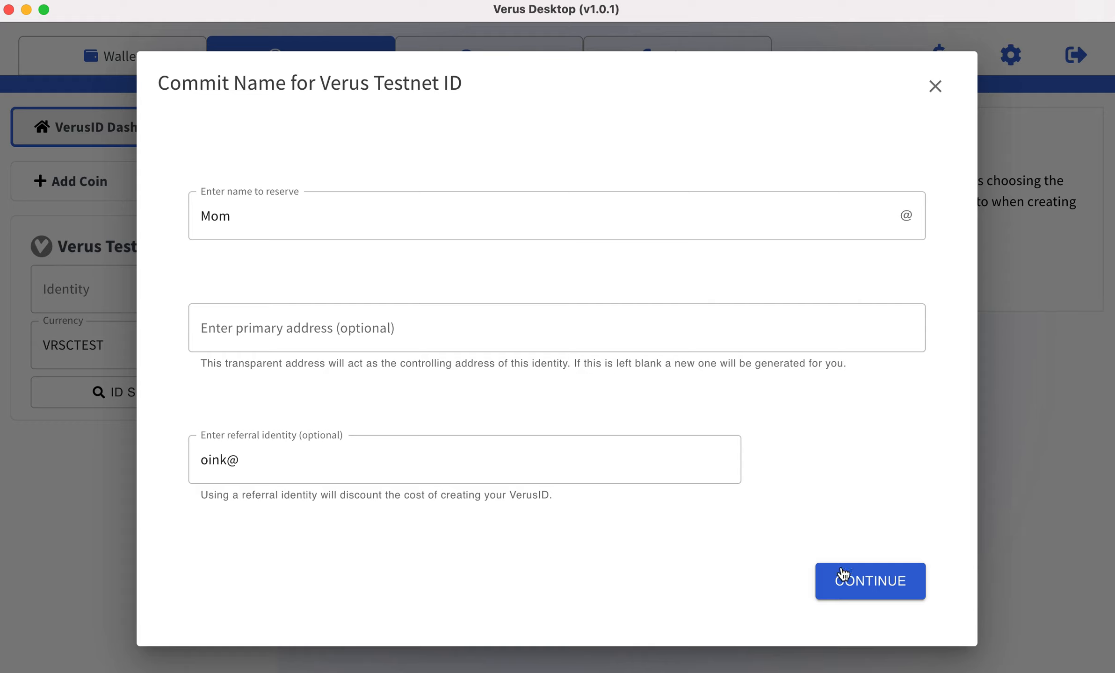
# - Leave the optional primary address blank and proceed to the summary of the Mom name commitment
pyautogui.click(194, 214)
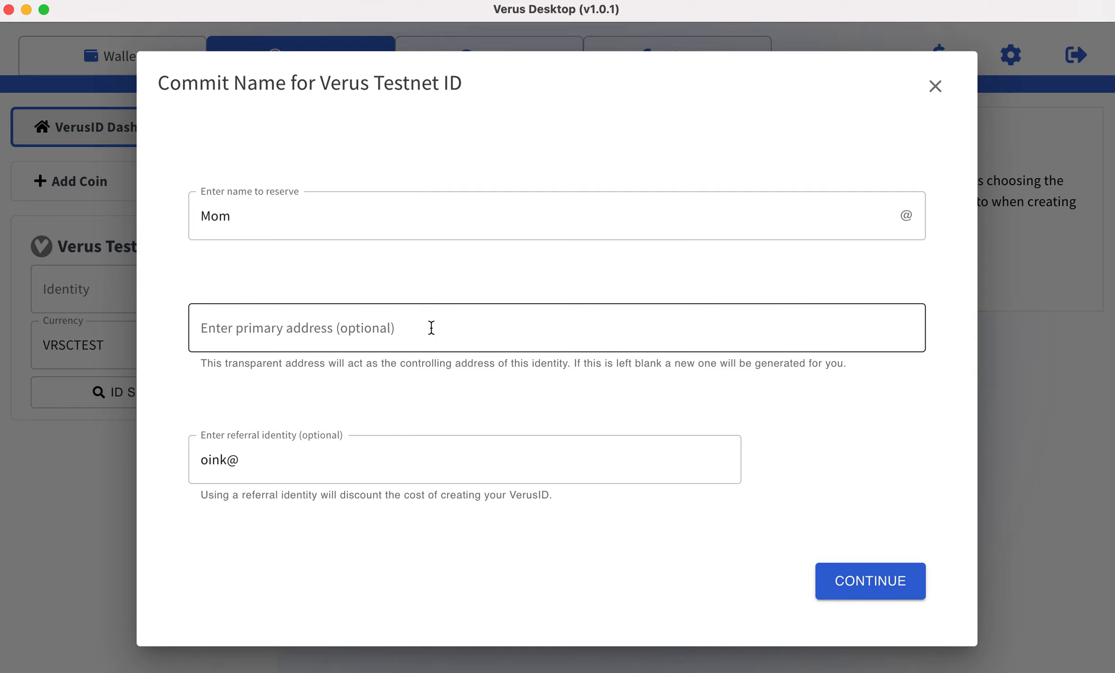
pyautogui.click(204, 333)
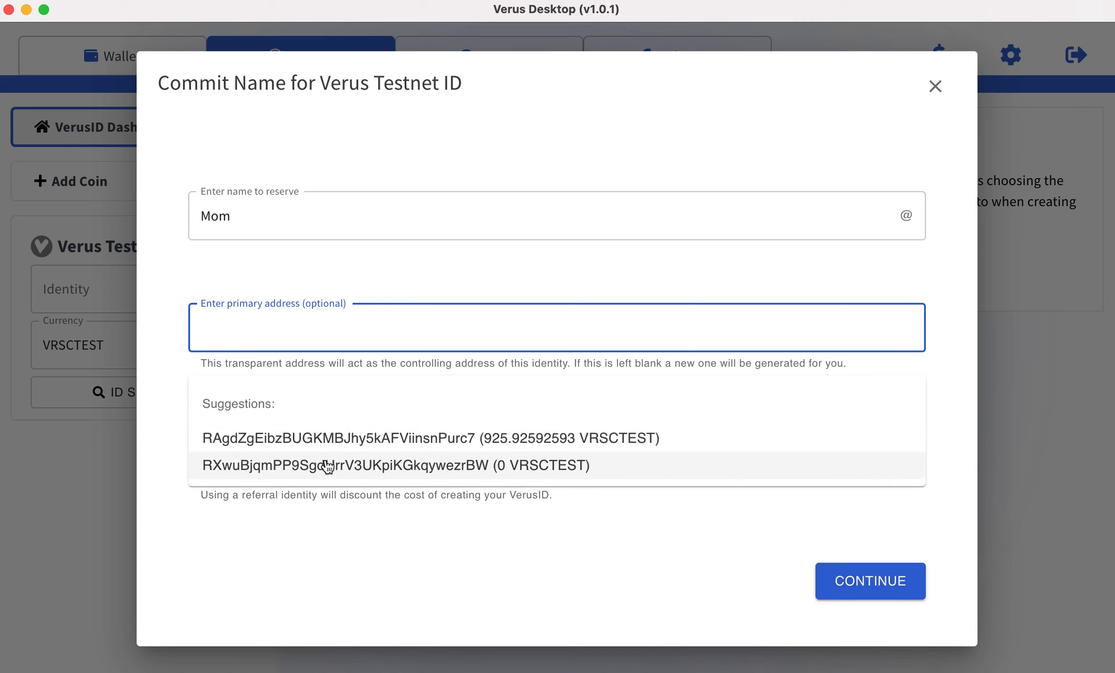
pyautogui.click(307, 272)
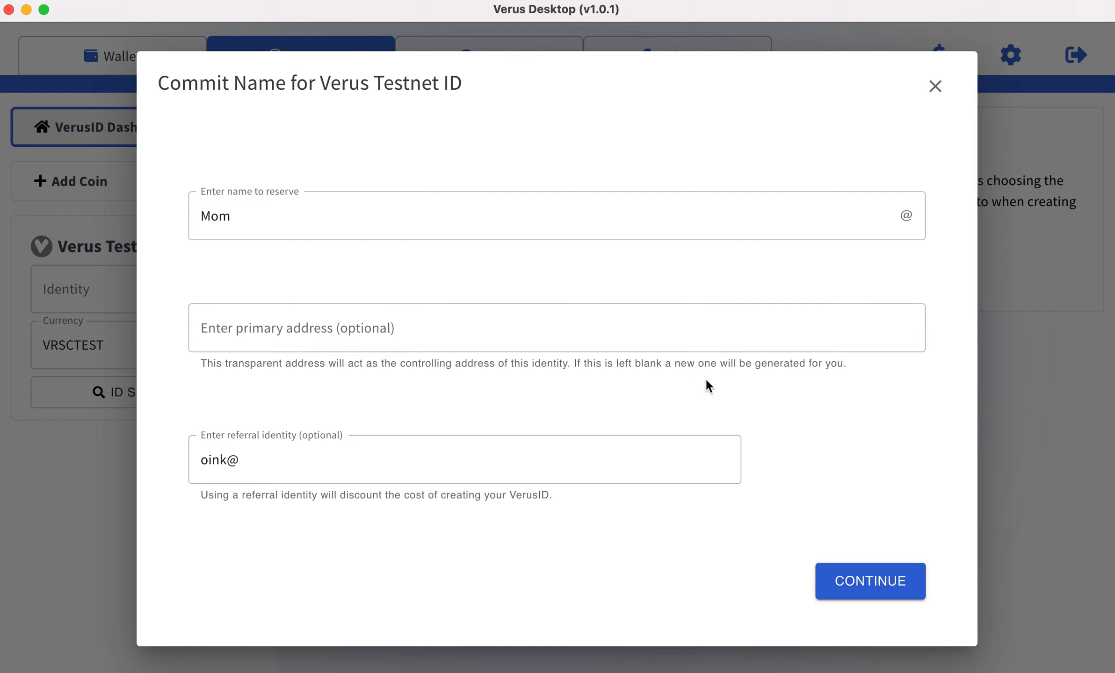
pyautogui.click(440, 395)
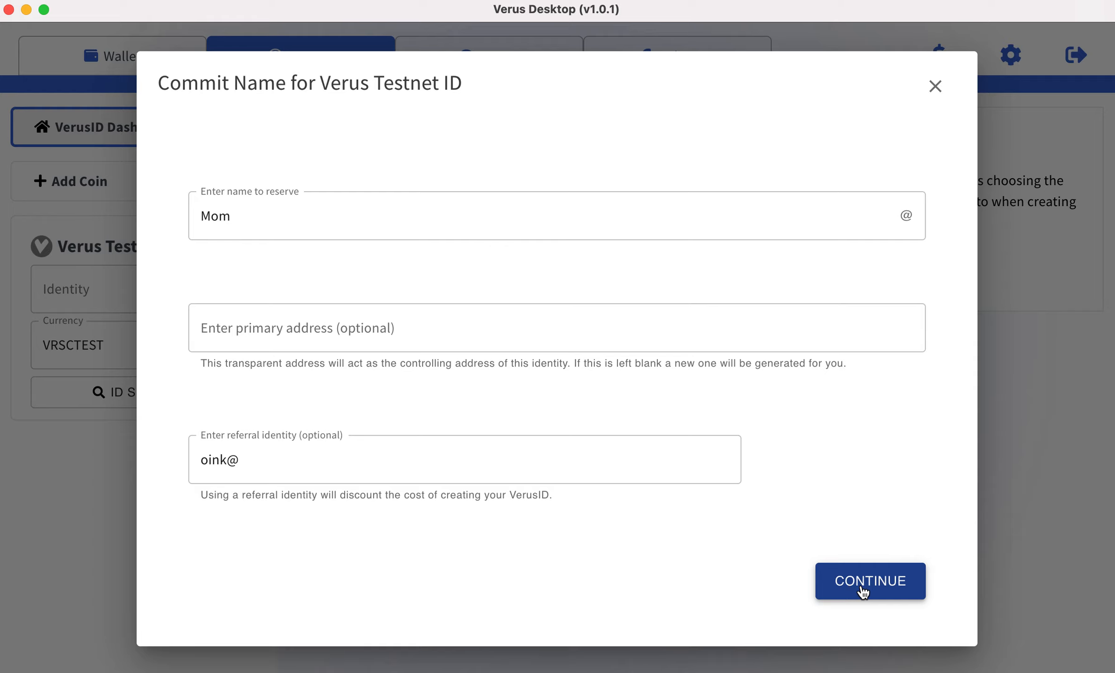
pyautogui.click(862, 592)
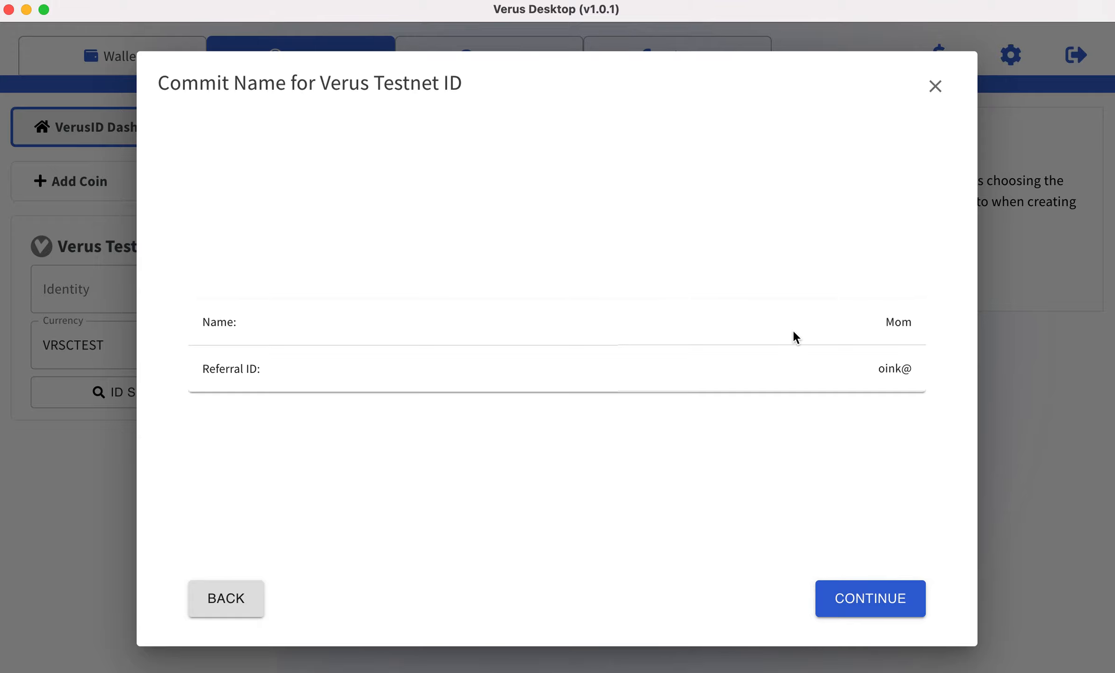
# - Check the name and referral ID in the summary, then submit the name commitment and close its result
pyautogui.click(886, 327)
pyautogui.moveTo(885, 327); pyautogui.dragTo(909, 368)
pyautogui.click(878, 435)
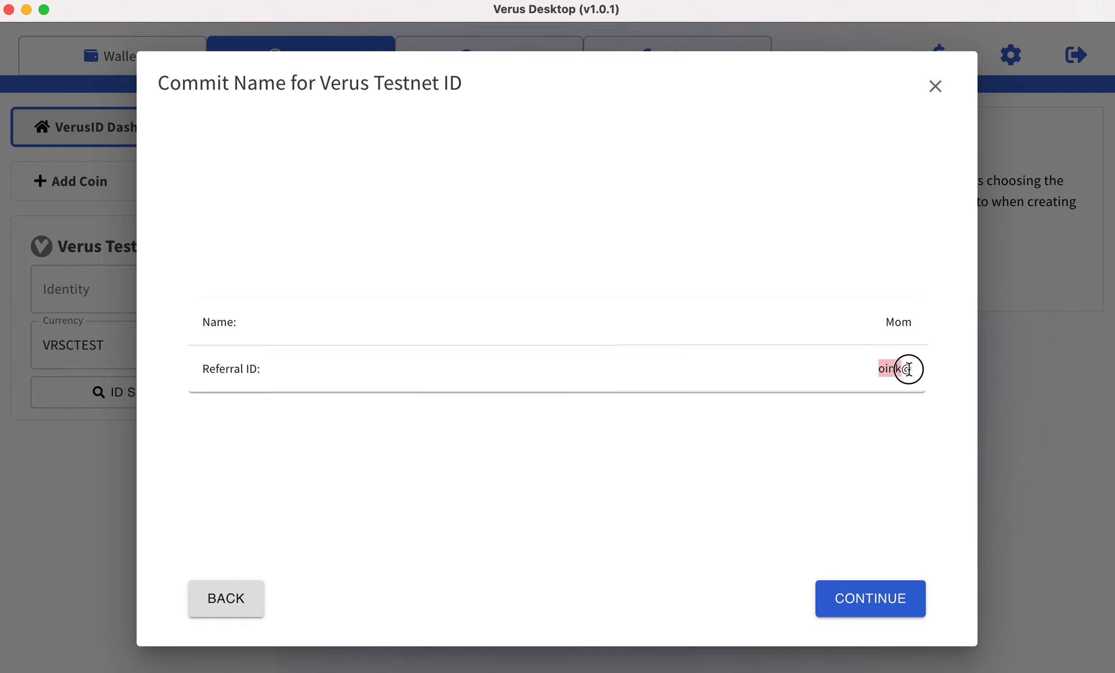
pyautogui.click(881, 485)
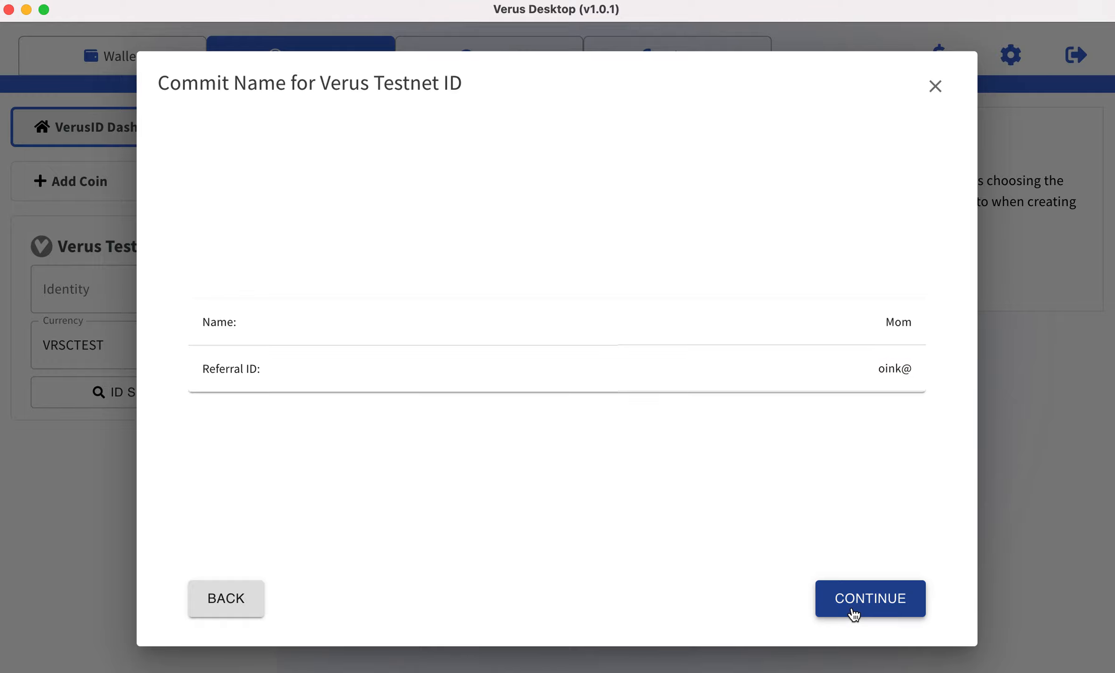
pyautogui.click(853, 611)
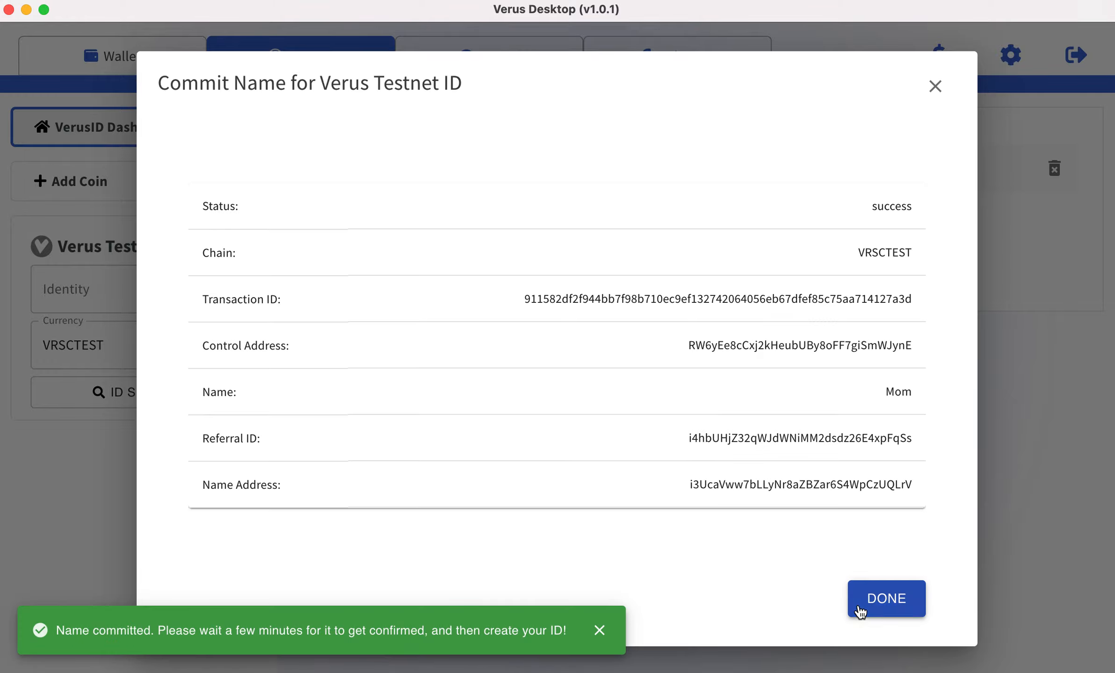
pyautogui.click(887, 604)
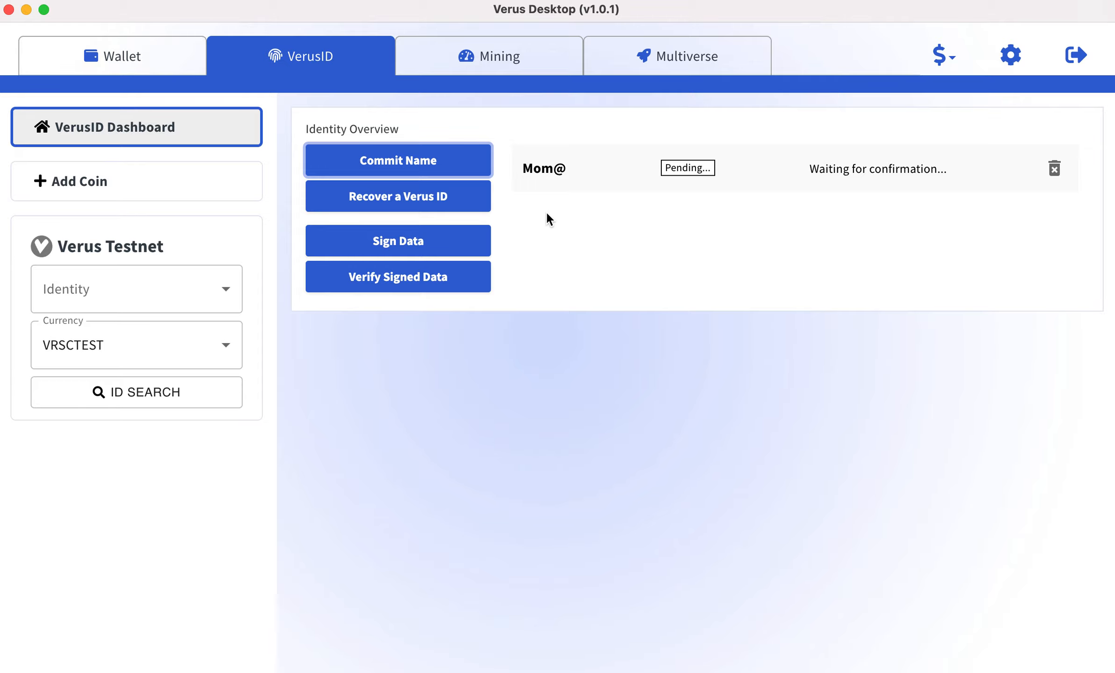
# - Copy the VRSCTEST wallet's existing private receiving address to the clipboard and close the address list
pyautogui.click(137, 57)
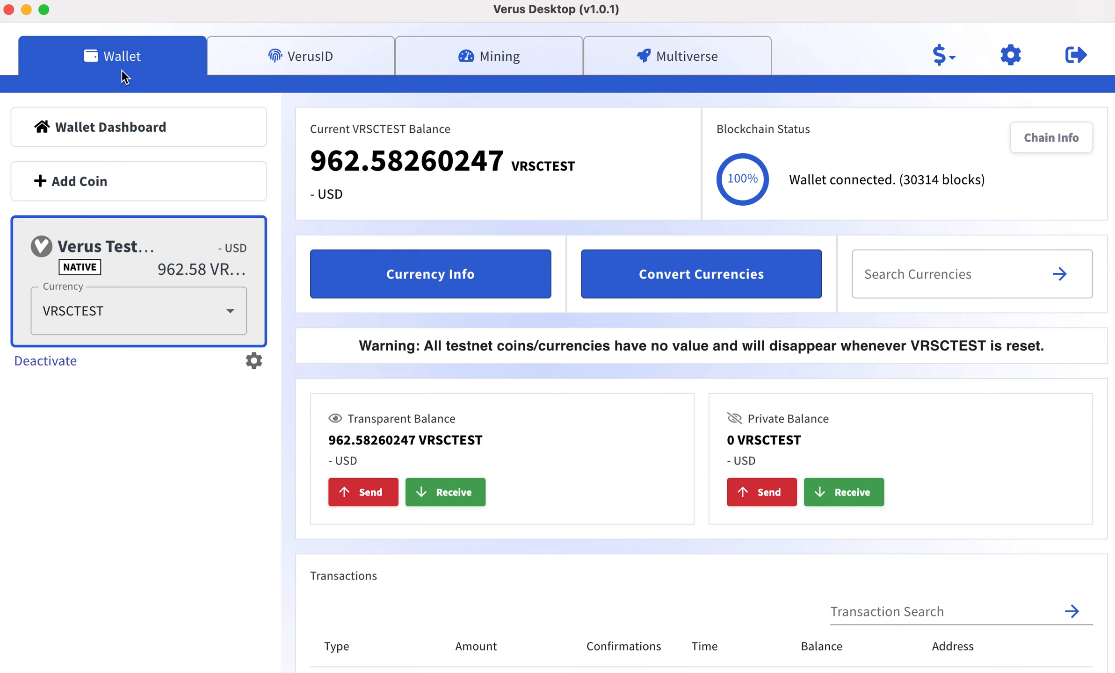
pyautogui.click(846, 499)
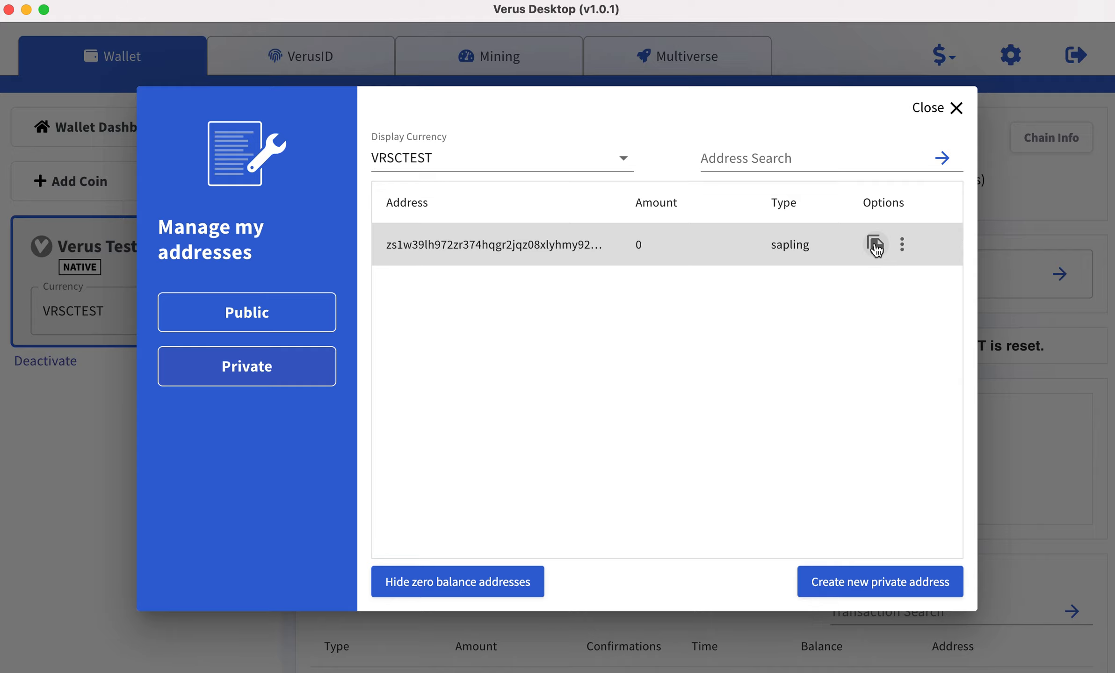
pyautogui.click(875, 245)
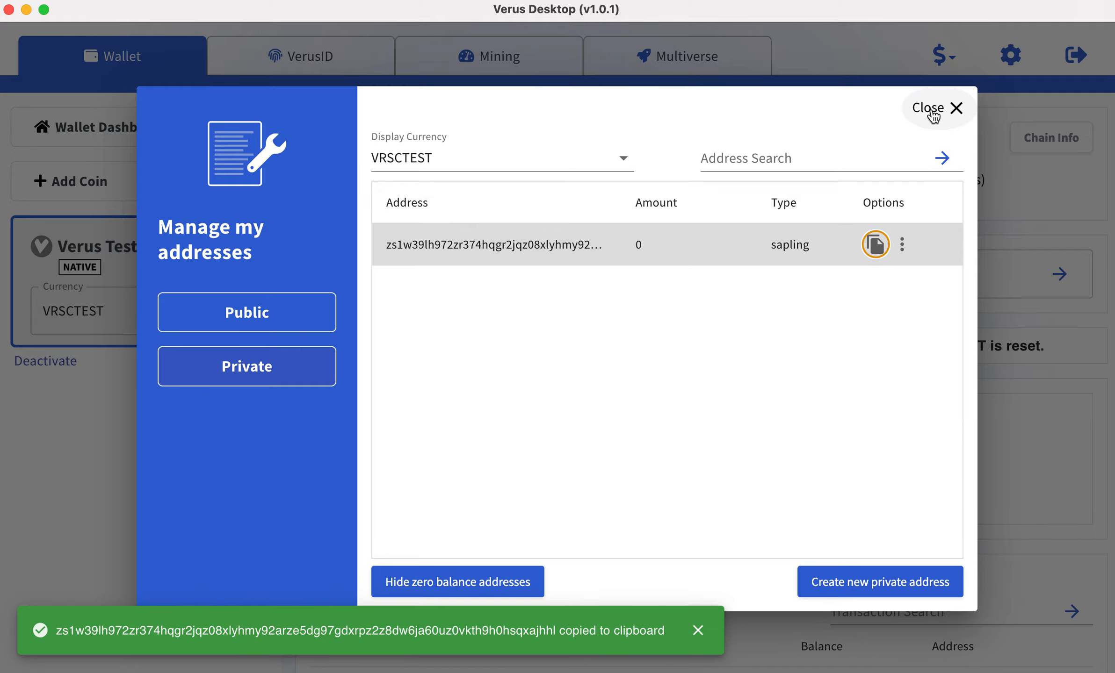
pyautogui.click(932, 112)
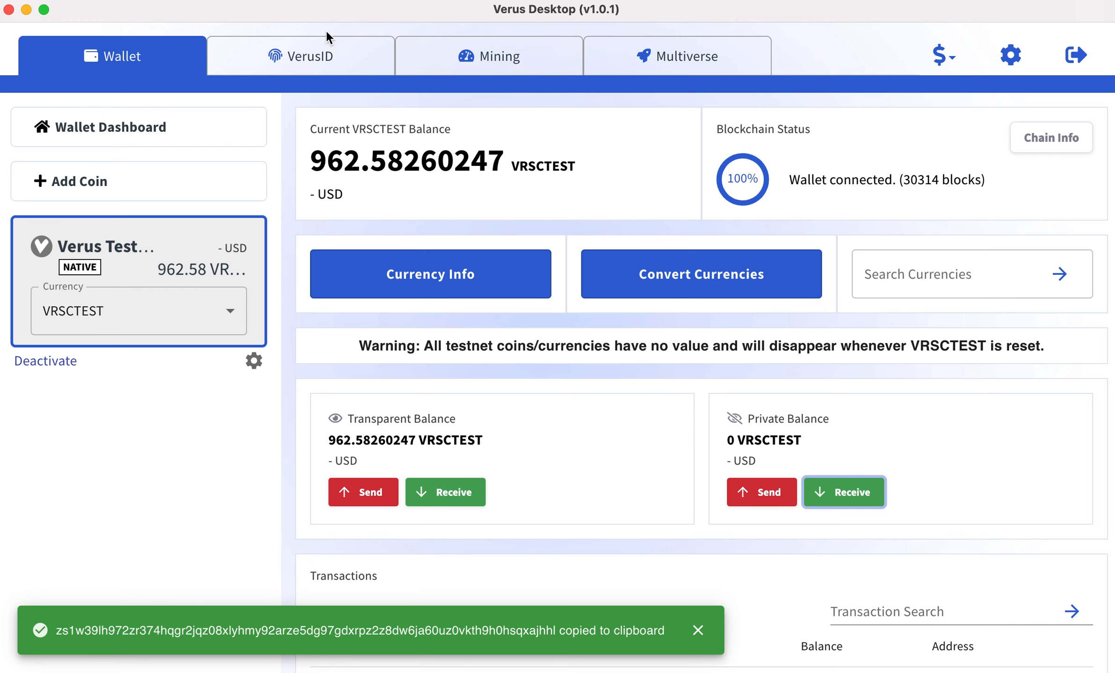
# - Check the confirmation status of the Mom@ commitment against the time since the last Verus Testnet block
pyautogui.click(315, 51)
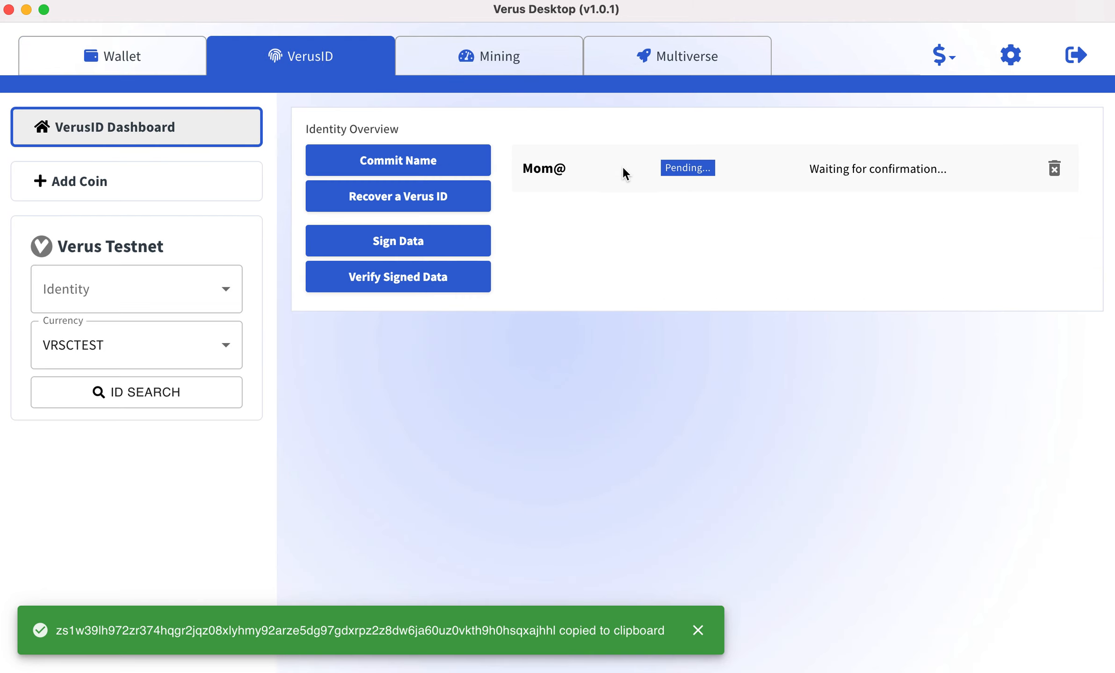
pyautogui.click(490, 55)
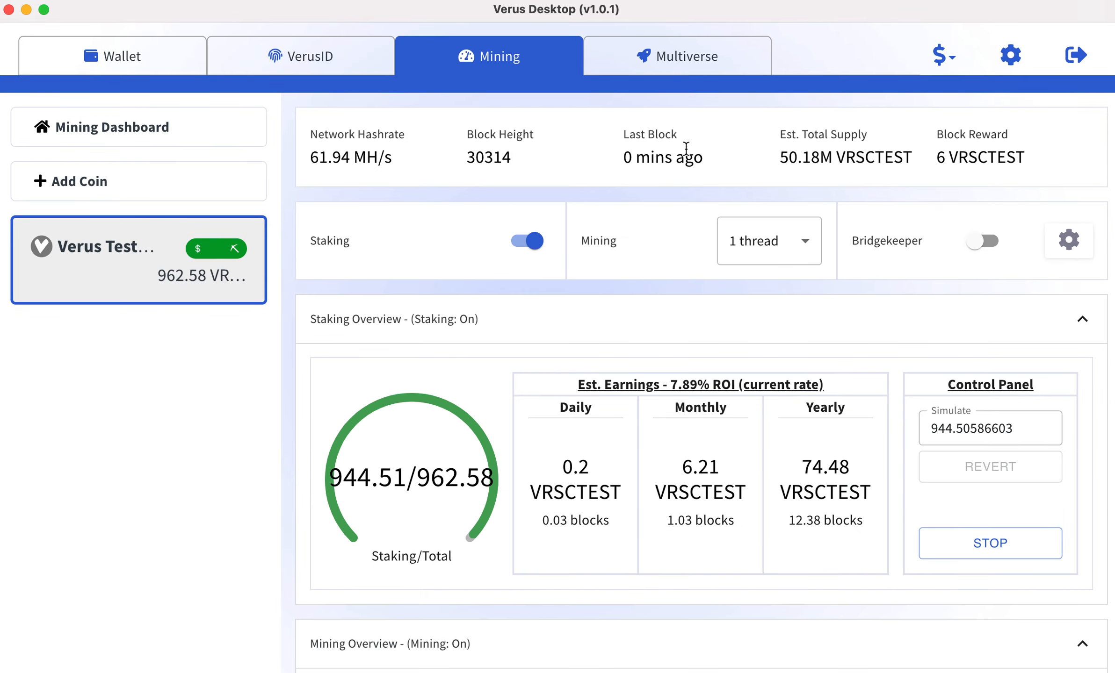
pyautogui.click(621, 161)
pyautogui.moveTo(620, 155); pyautogui.dragTo(694, 157)
pyautogui.click(724, 167)
pyautogui.moveTo(613, 157); pyautogui.dragTo(680, 158)
pyautogui.click(681, 157)
pyautogui.click(295, 61)
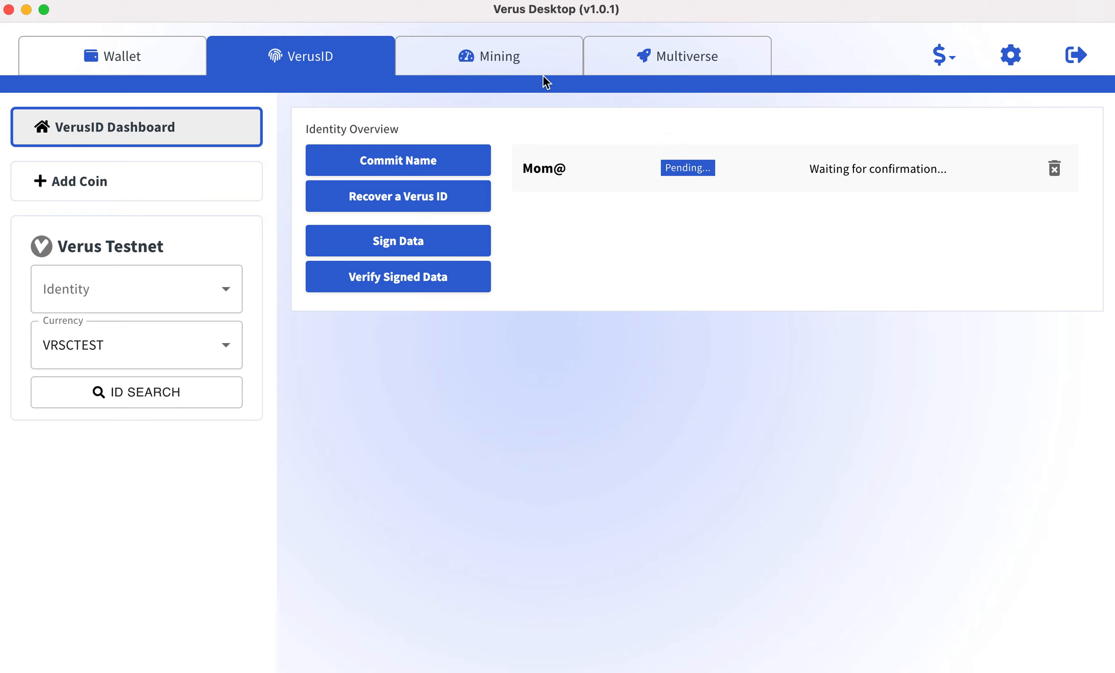
pyautogui.click(509, 62)
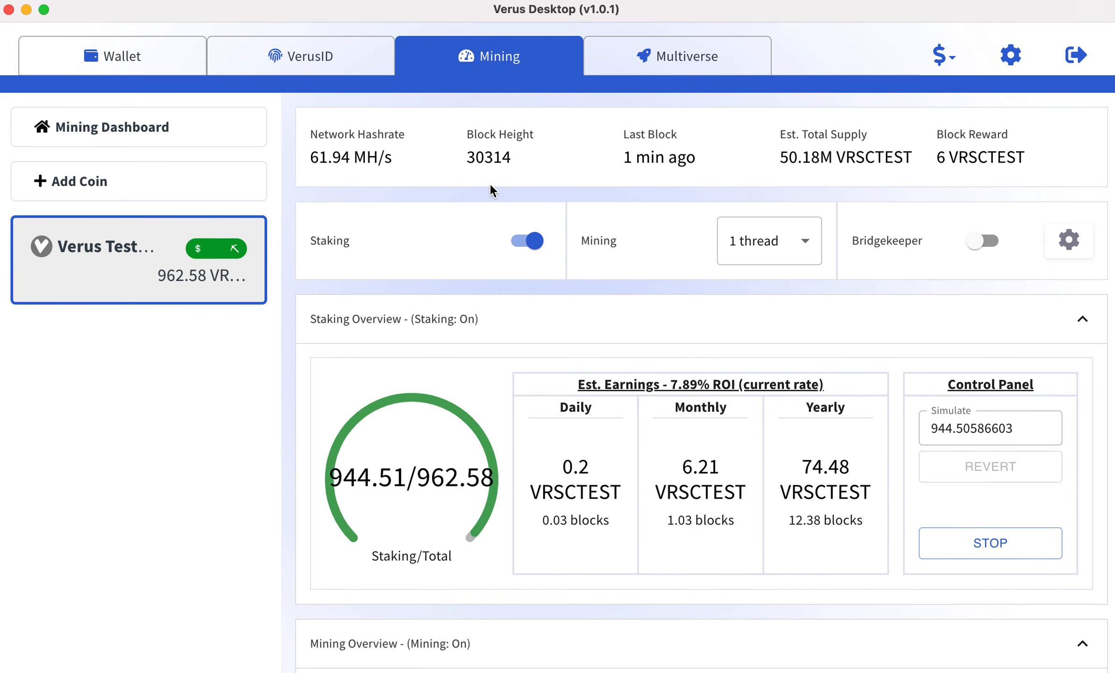
pyautogui.click(308, 47)
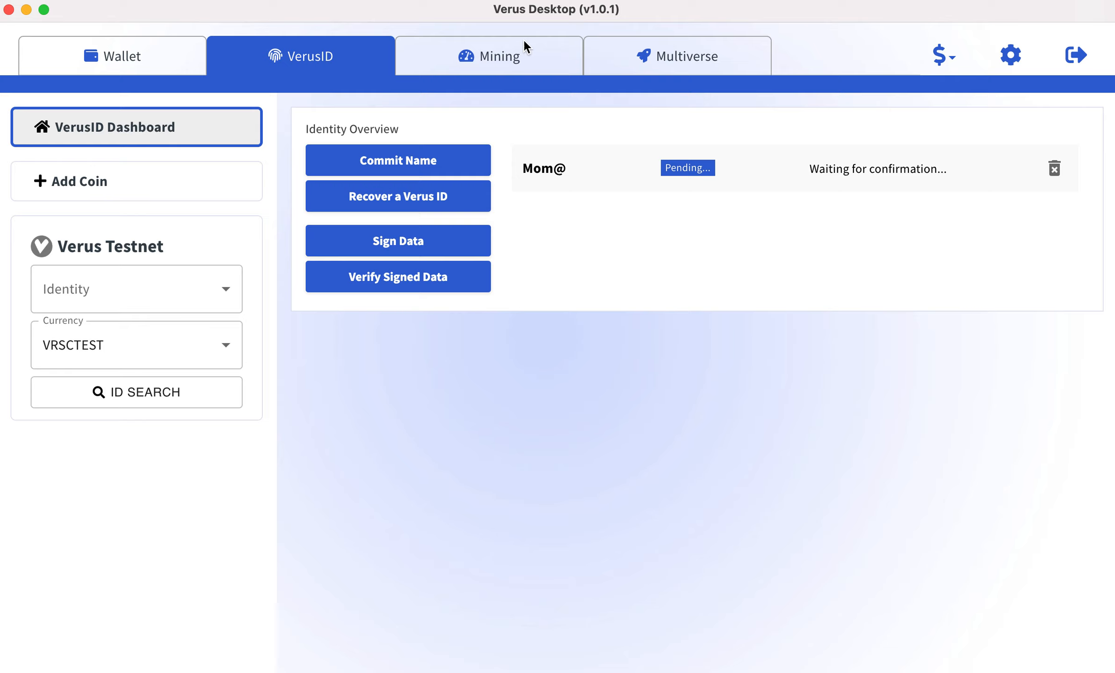
pyautogui.click(487, 70)
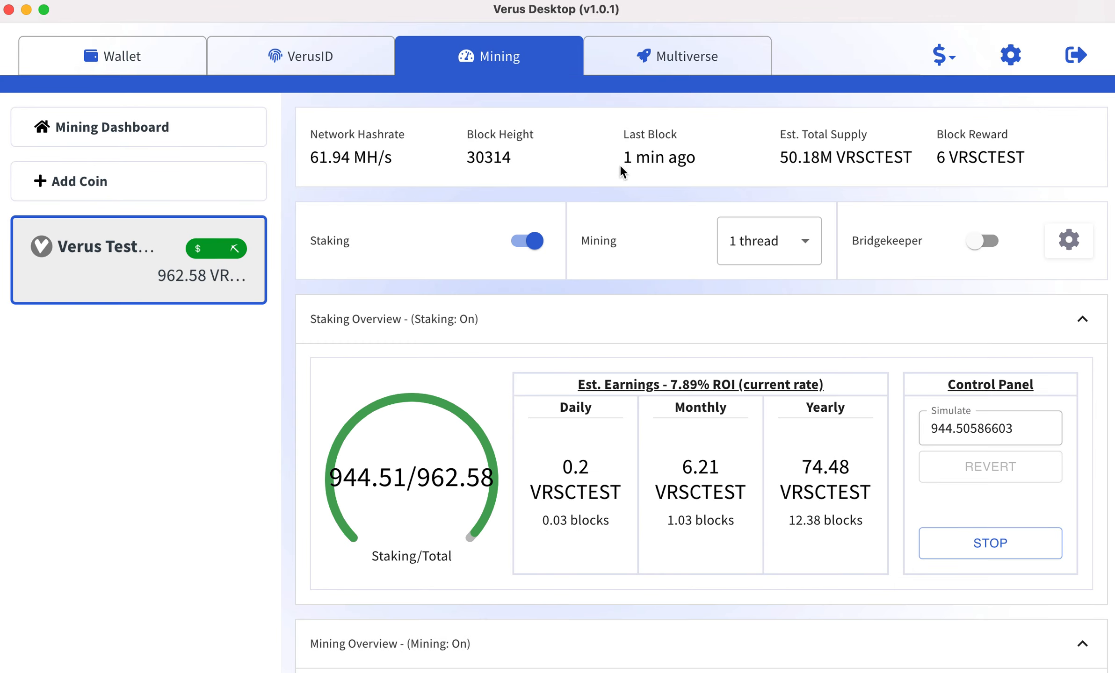
pyautogui.moveTo(623, 163); pyautogui.dragTo(692, 164)
pyautogui.click(286, 53)
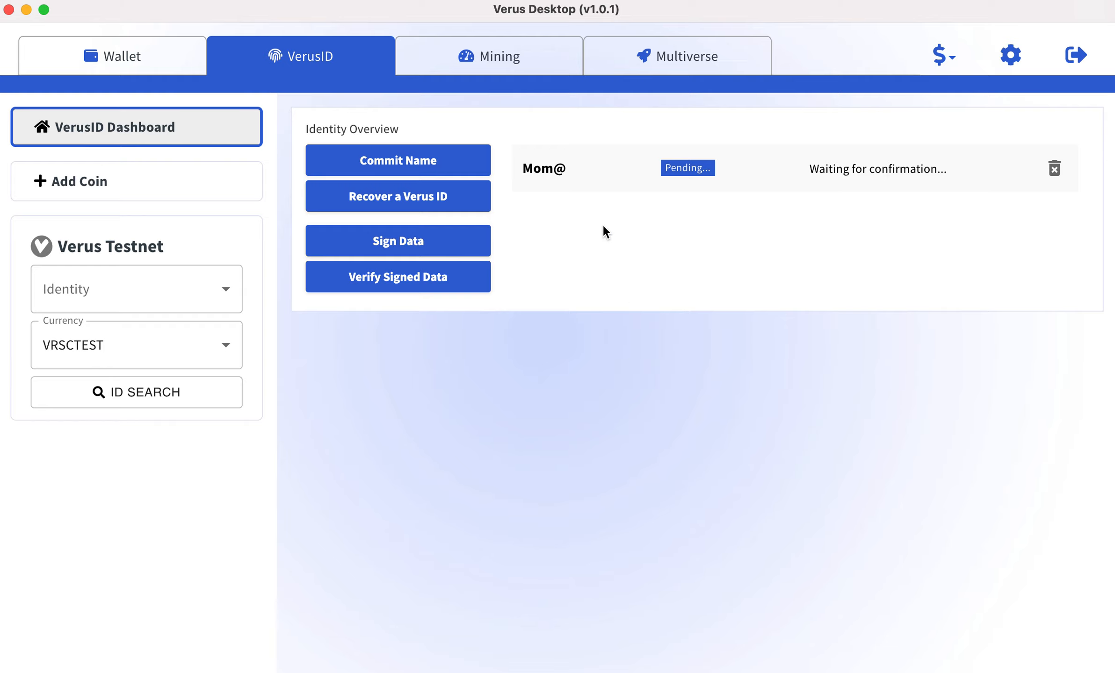
# - Examine the last block time in the mining statistics again and recheck the Mom@ commitment in the identity overview
pyautogui.click(501, 56)
pyautogui.moveTo(619, 160); pyautogui.dragTo(716, 172)
pyautogui.click(715, 171)
pyautogui.moveTo(623, 159); pyautogui.dragTo(724, 168)
pyautogui.click(687, 166)
pyautogui.moveTo(623, 157); pyautogui.dragTo(714, 166)
pyautogui.click(700, 177)
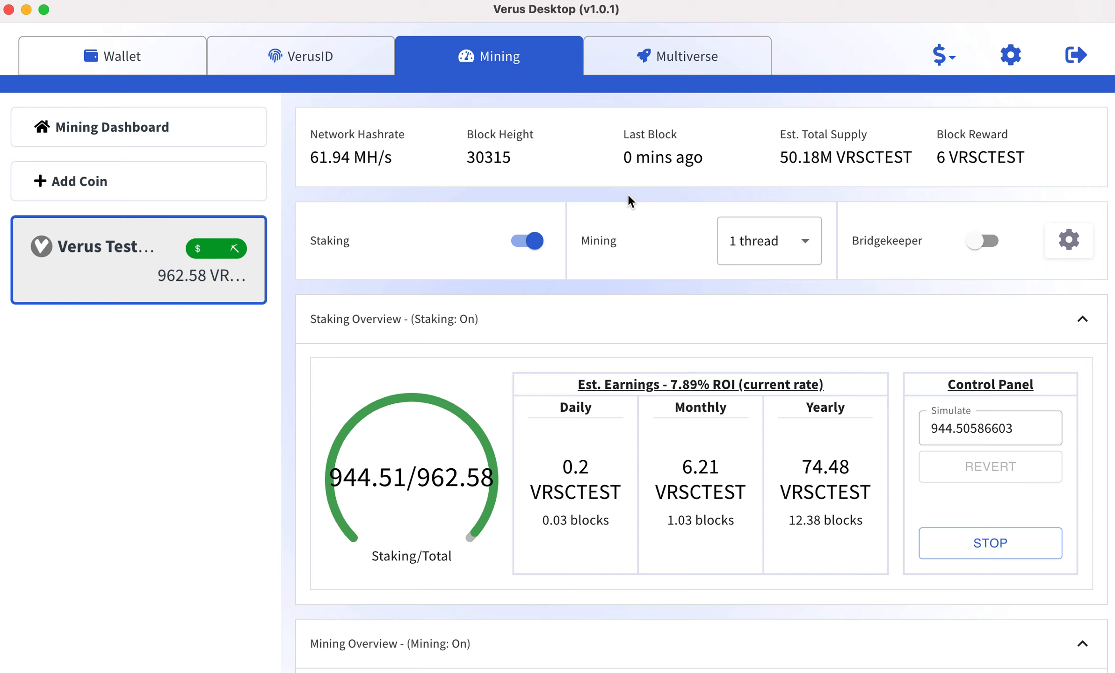
pyautogui.moveTo(617, 157); pyautogui.dragTo(686, 160)
pyautogui.click(689, 160)
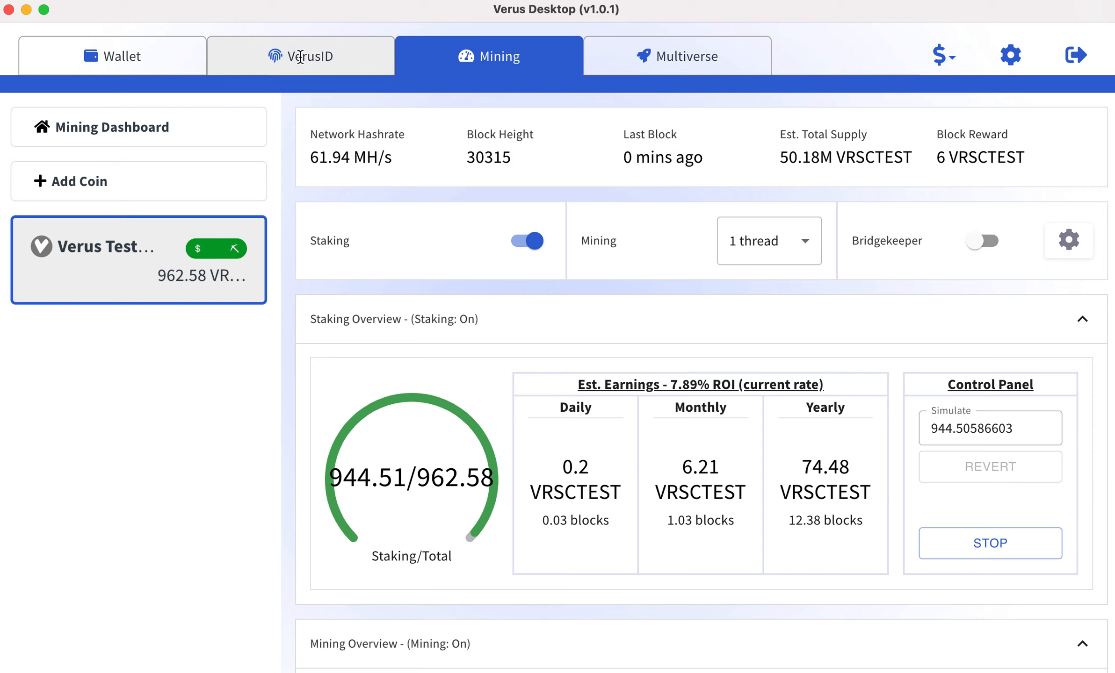
pyautogui.click(283, 57)
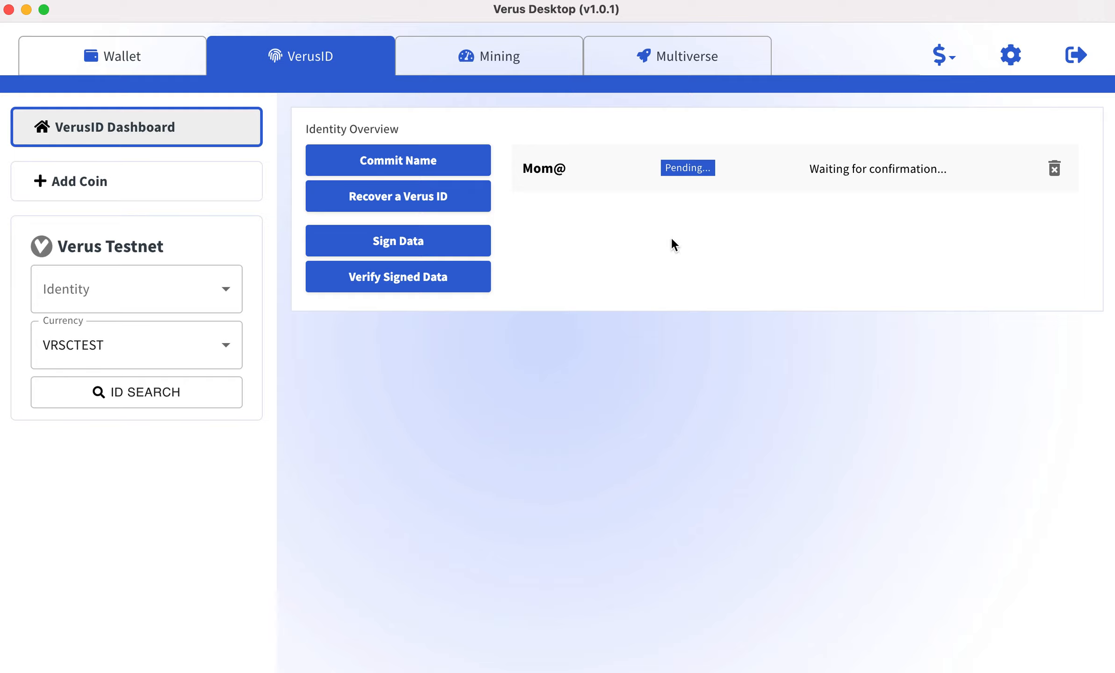
# - View the native terminal in the Verus Testnet coin settings and return to the identity overview
pyautogui.click(1010, 56)
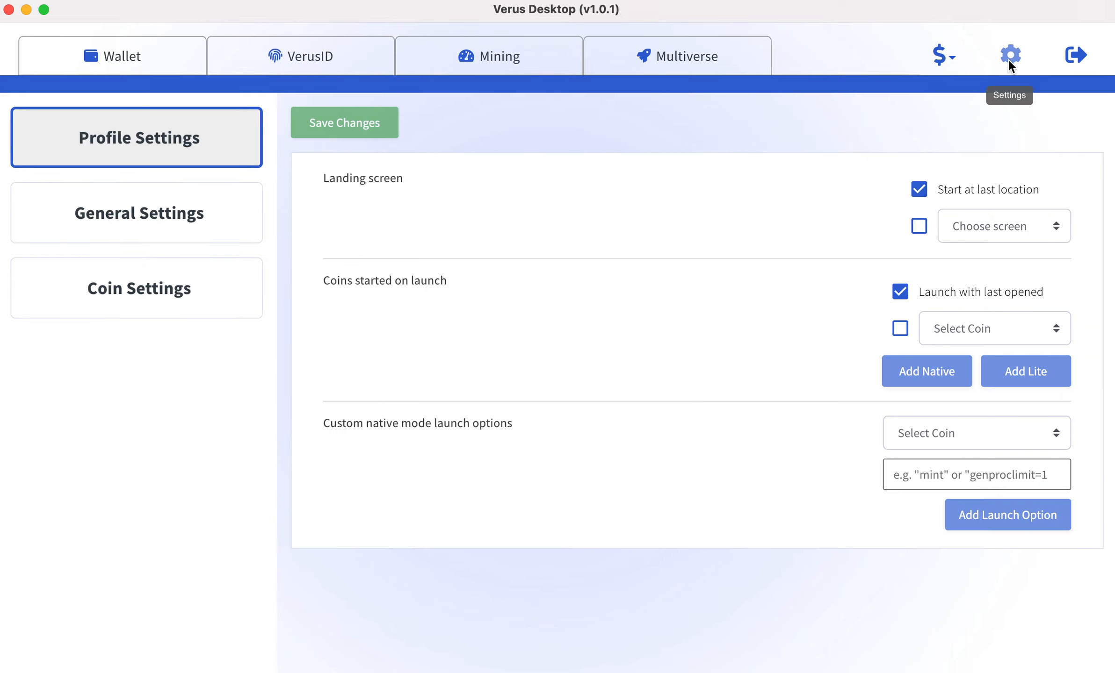
pyautogui.click(105, 314)
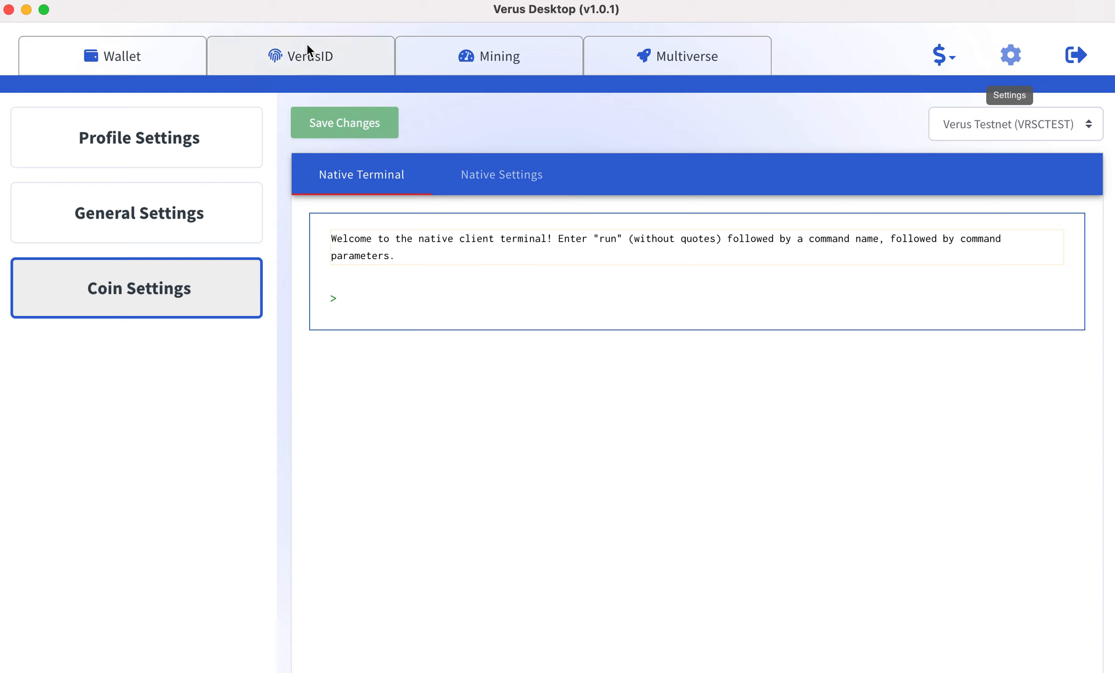
pyautogui.click(288, 60)
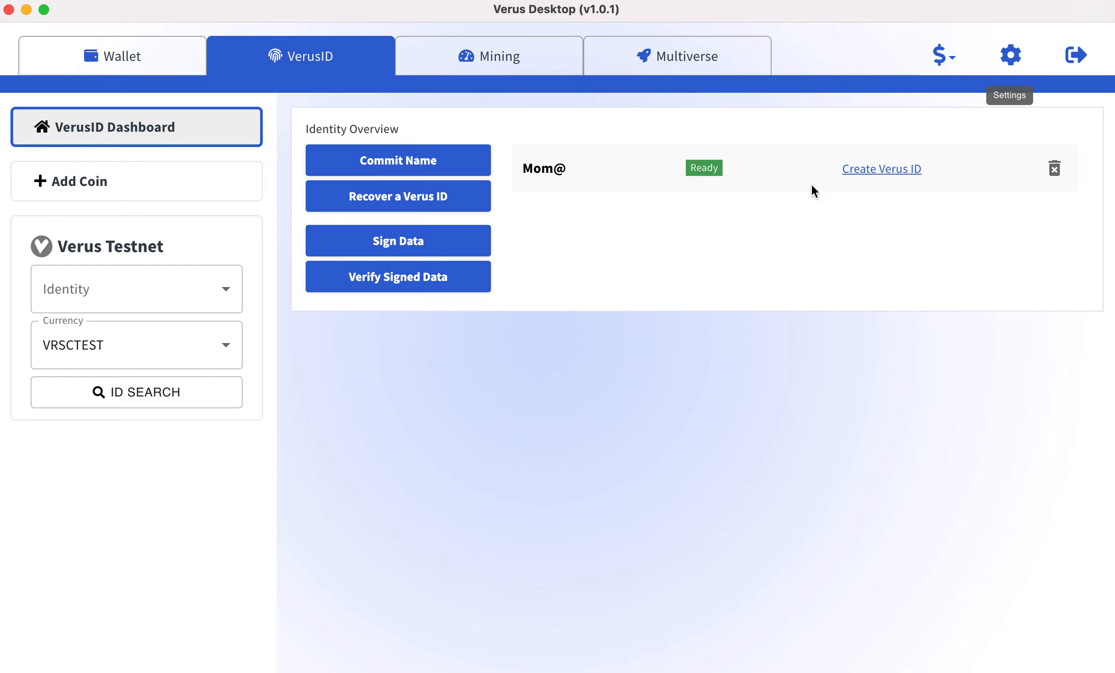
# - Start creating the Verus ID for Mom@ and set both its revocation ID and recovery ID to Mom@ itself
pyautogui.click(871, 172)
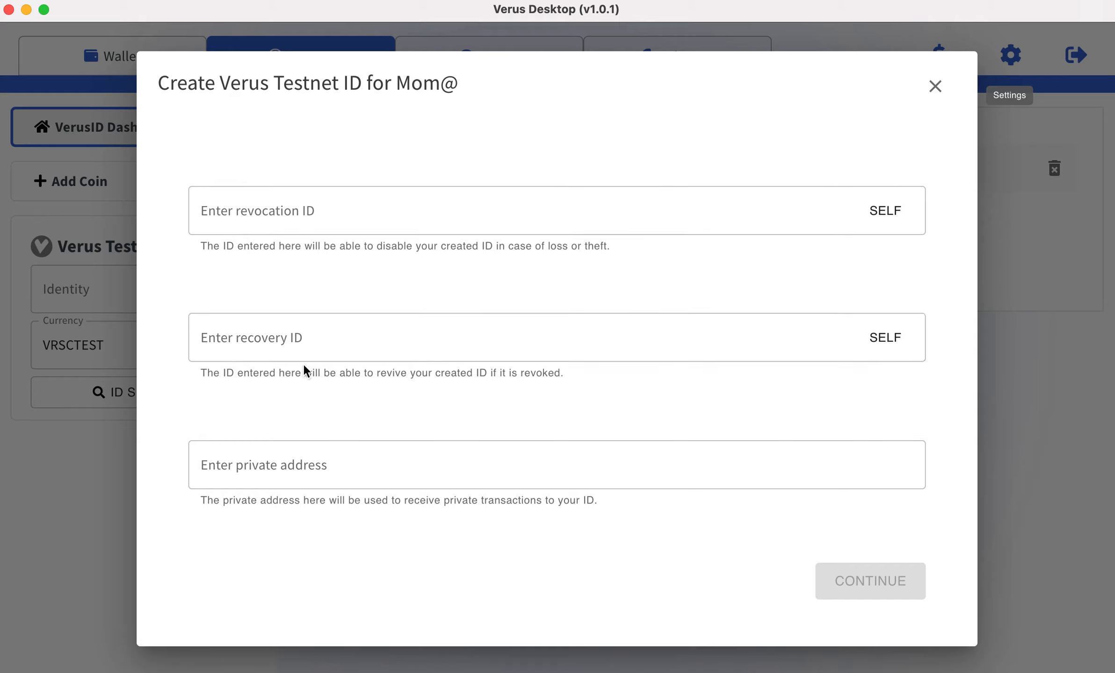
pyautogui.click(232, 340)
pyautogui.click(302, 221)
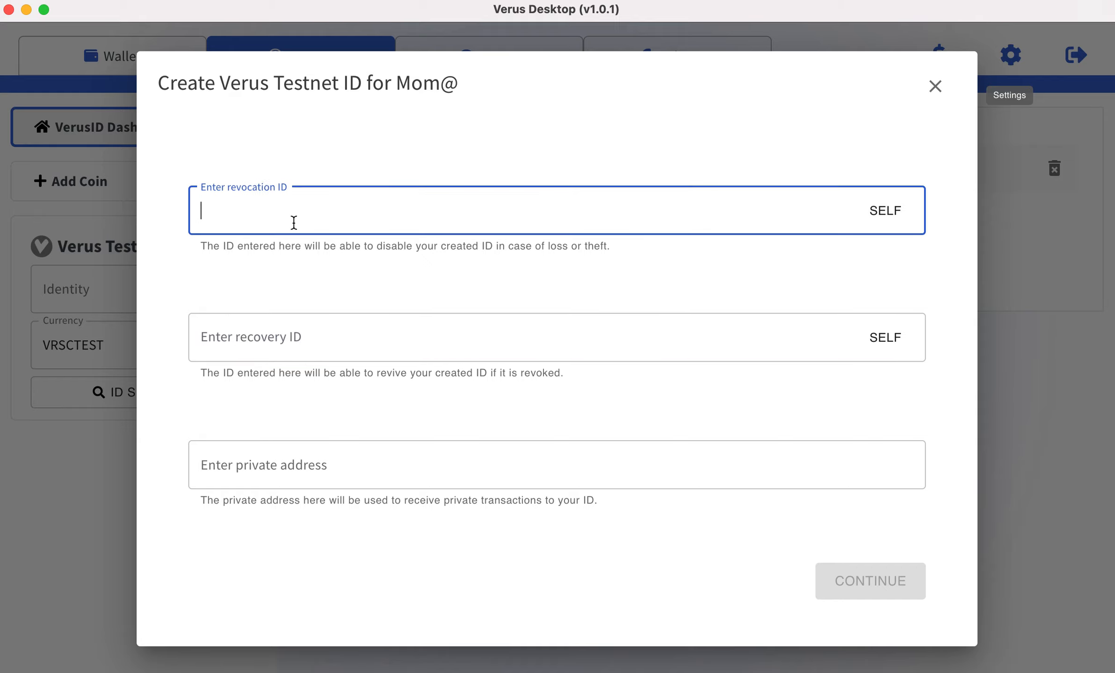
pyautogui.click(725, 353)
pyautogui.click(798, 202)
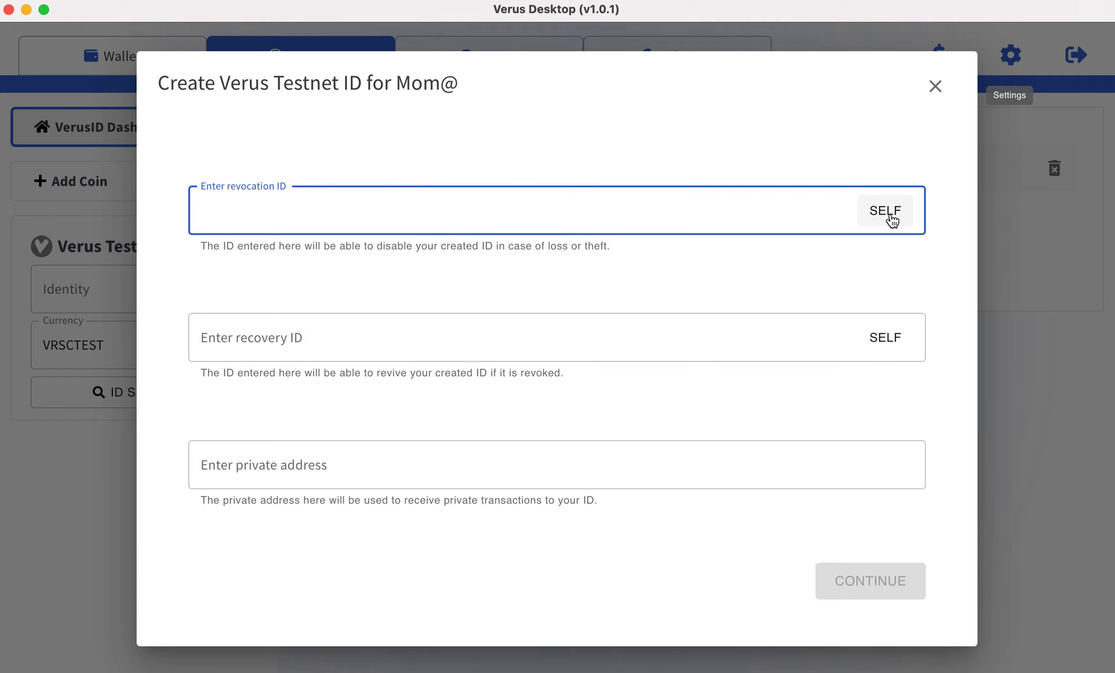
pyautogui.click(891, 213)
pyautogui.click(889, 343)
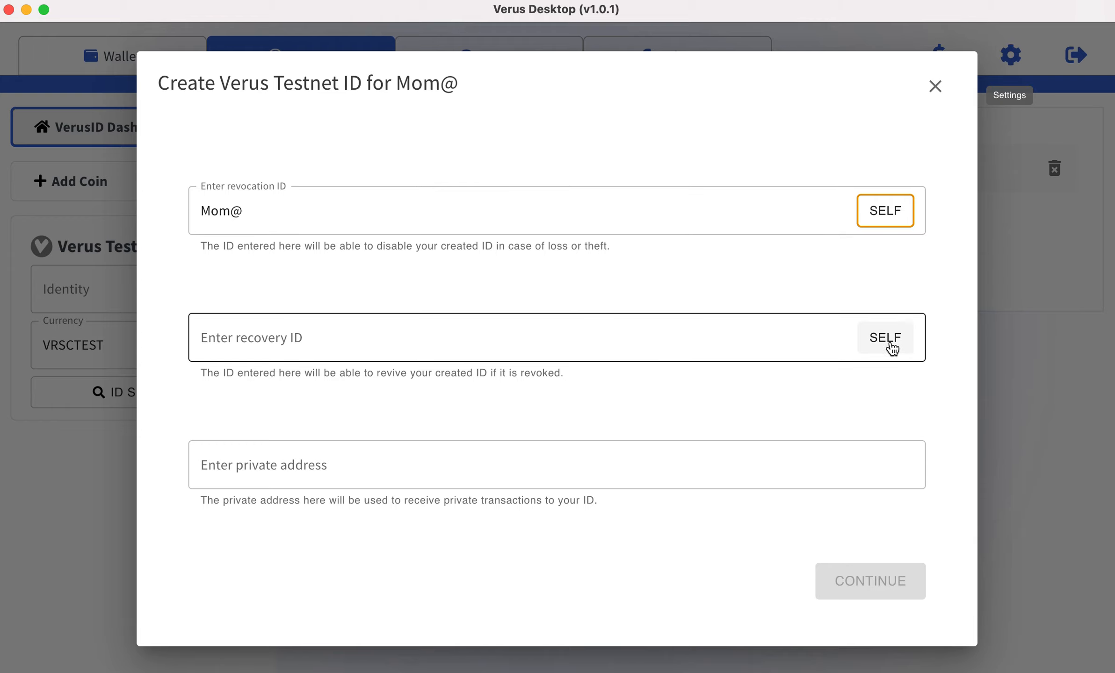
pyautogui.click(891, 346)
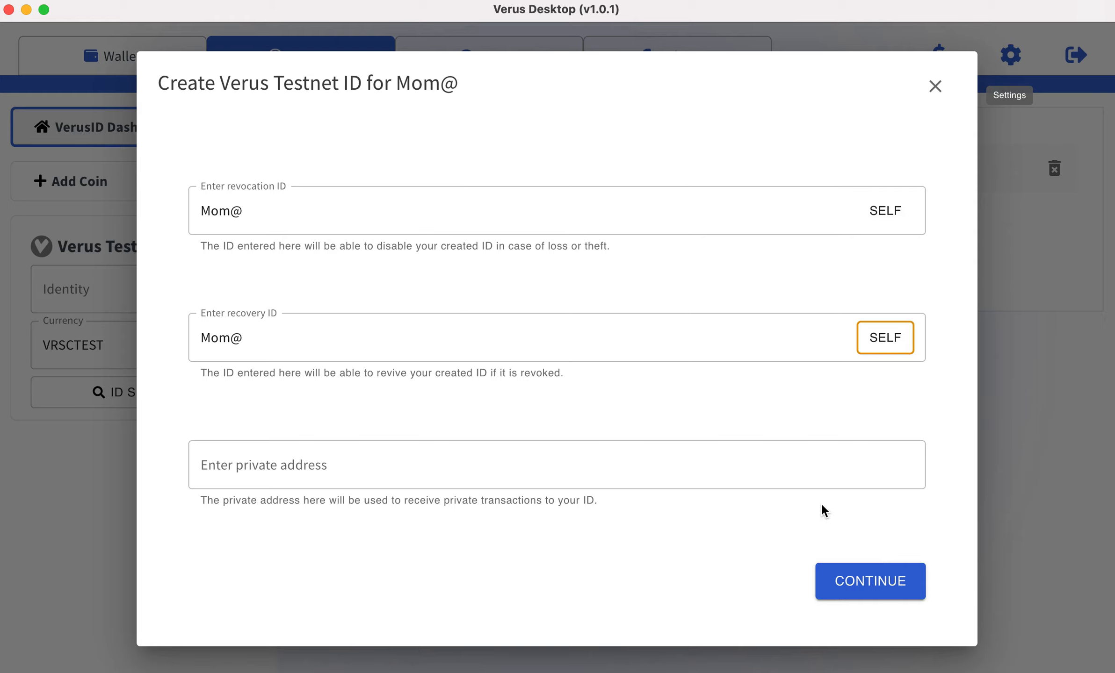
# - Paste the copied private address into the private address field for the Mom@ ID
pyautogui.click(367, 466)
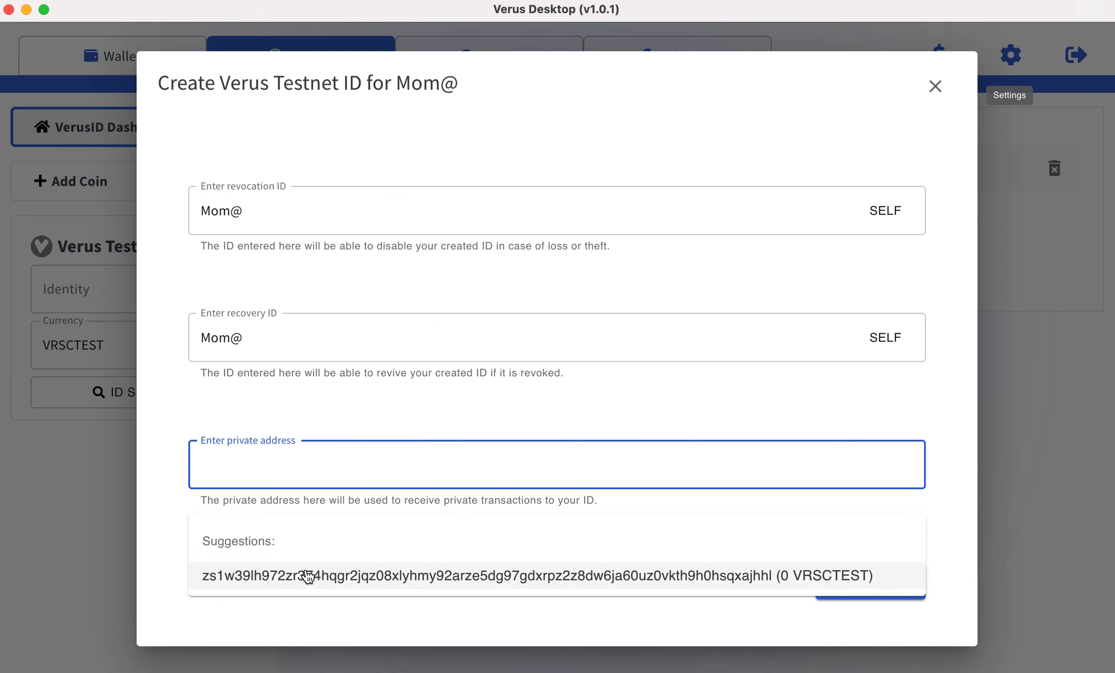
pyautogui.rightClick(287, 459)
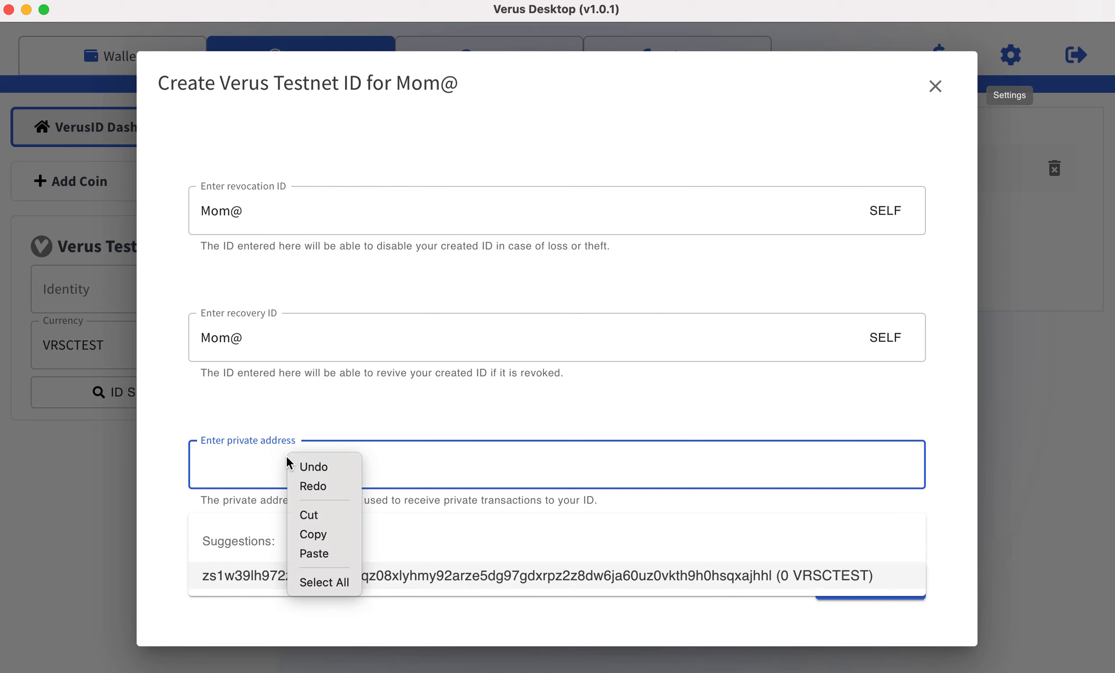
pyautogui.click(319, 533)
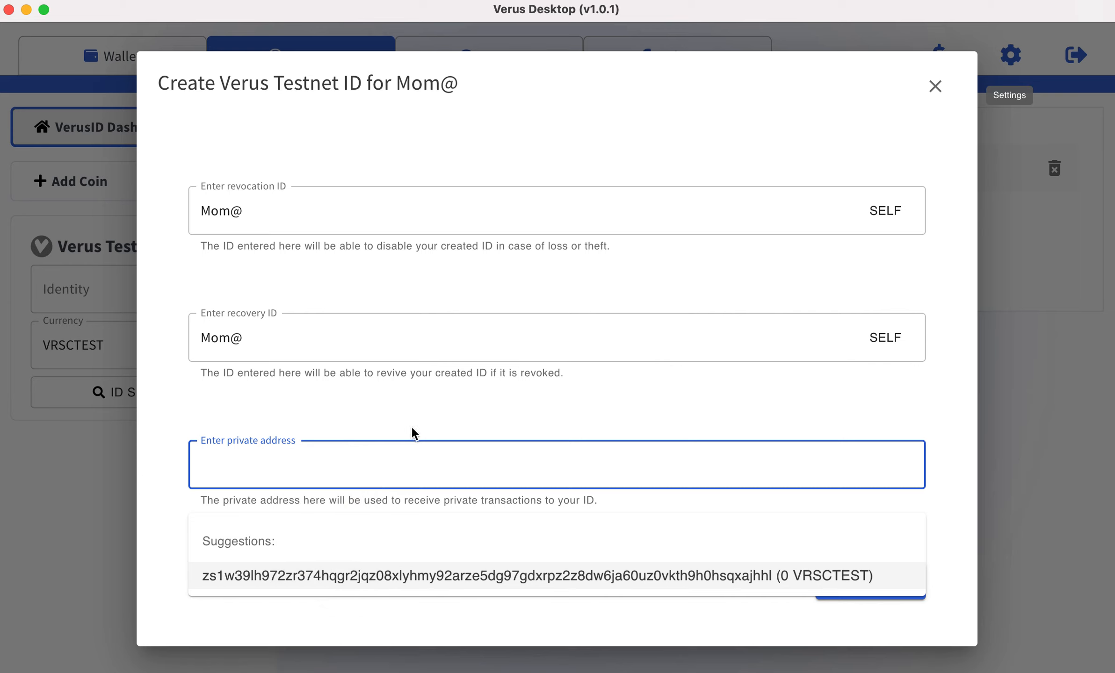
pyautogui.rightClick(364, 469)
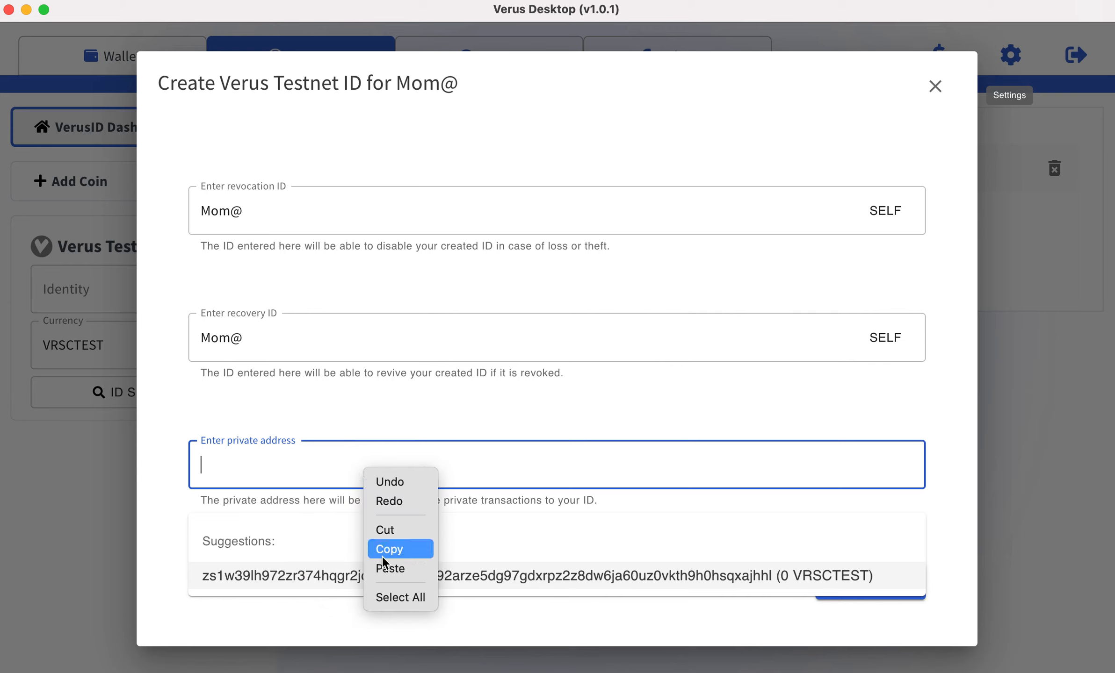
pyautogui.click(388, 568)
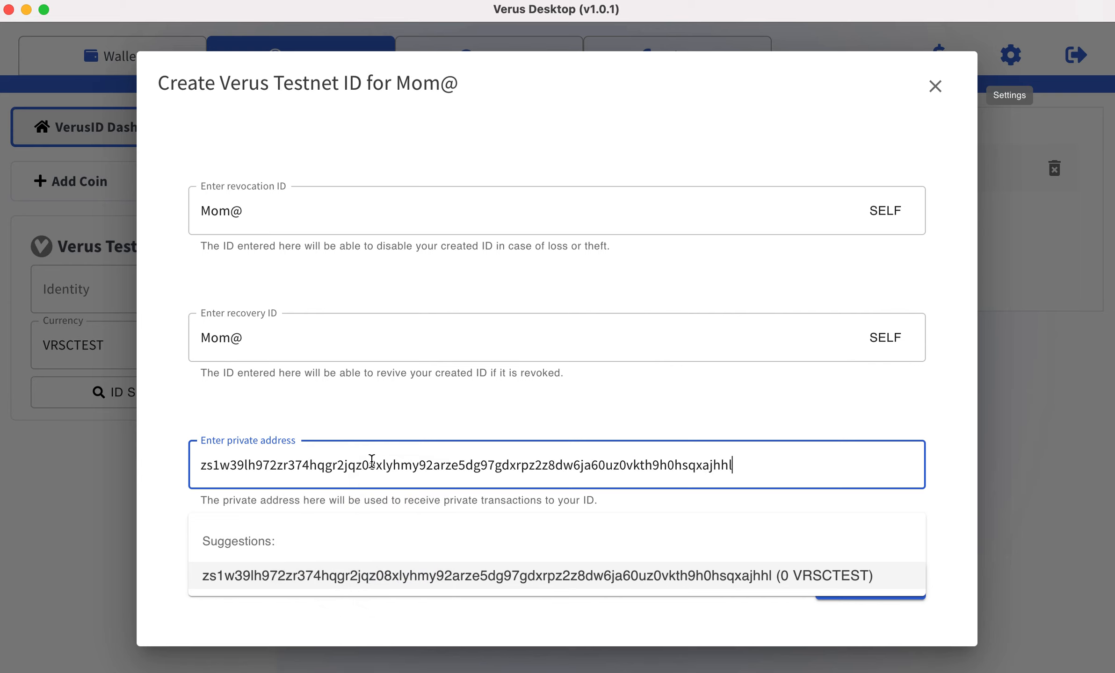
pyautogui.click(720, 412)
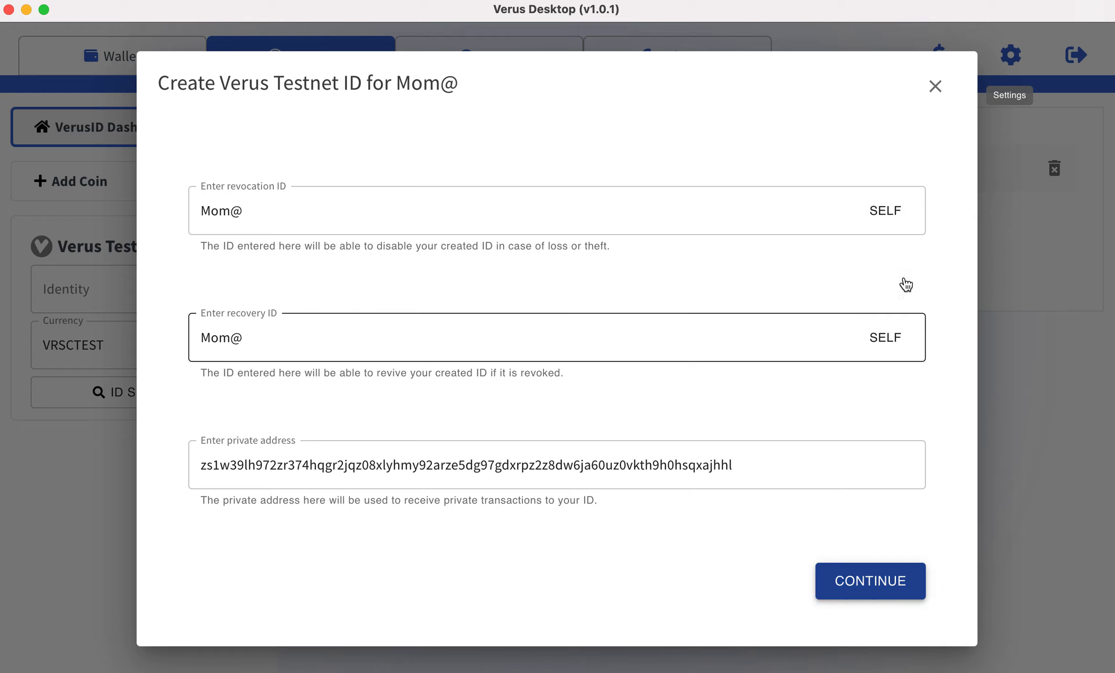
# - Set the revocation and recovery IDs to Mom@ itself again and proceed to the ID creation summary
pyautogui.click(888, 208)
pyautogui.click(891, 339)
pyautogui.click(877, 523)
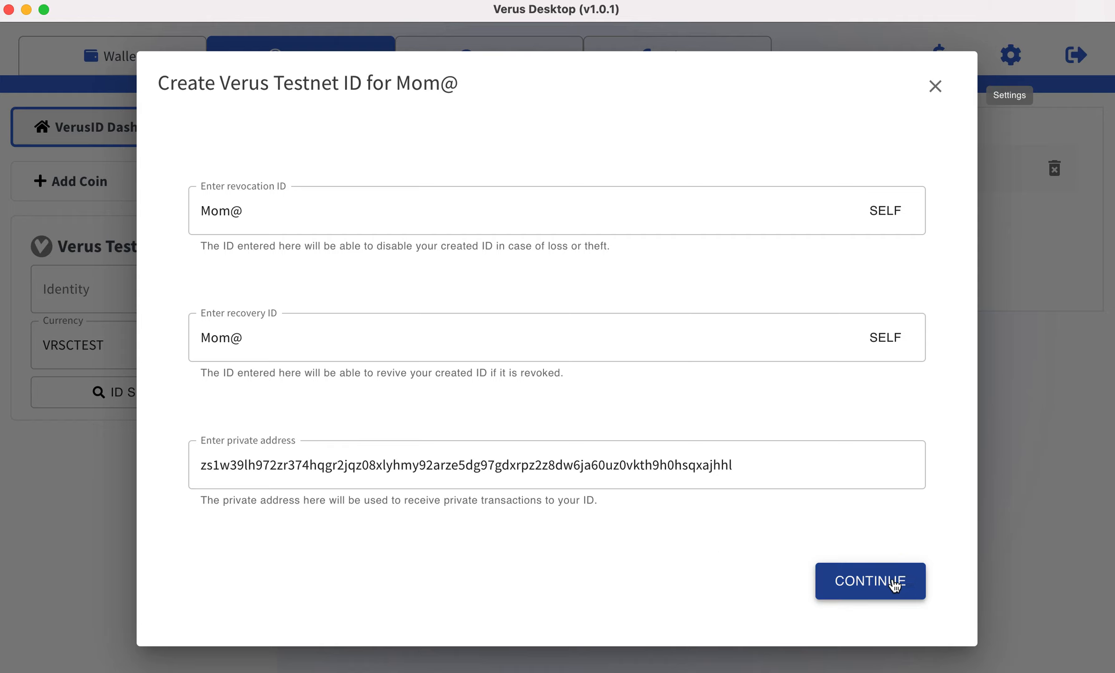
pyautogui.click(887, 588)
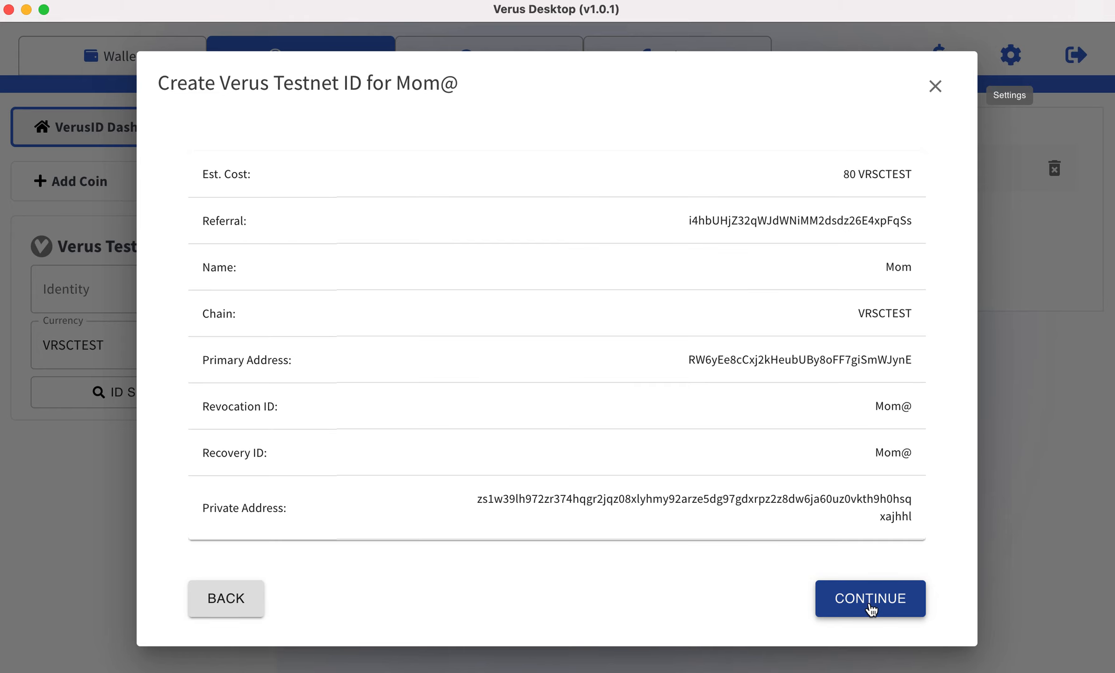
# - Review the estimated cost and the referral identity in the Mom@ creation summary
pyautogui.moveTo(840, 174); pyautogui.dragTo(917, 182)
pyautogui.click(931, 181)
pyautogui.moveTo(830, 173); pyautogui.dragTo(928, 178)
pyautogui.click(928, 179)
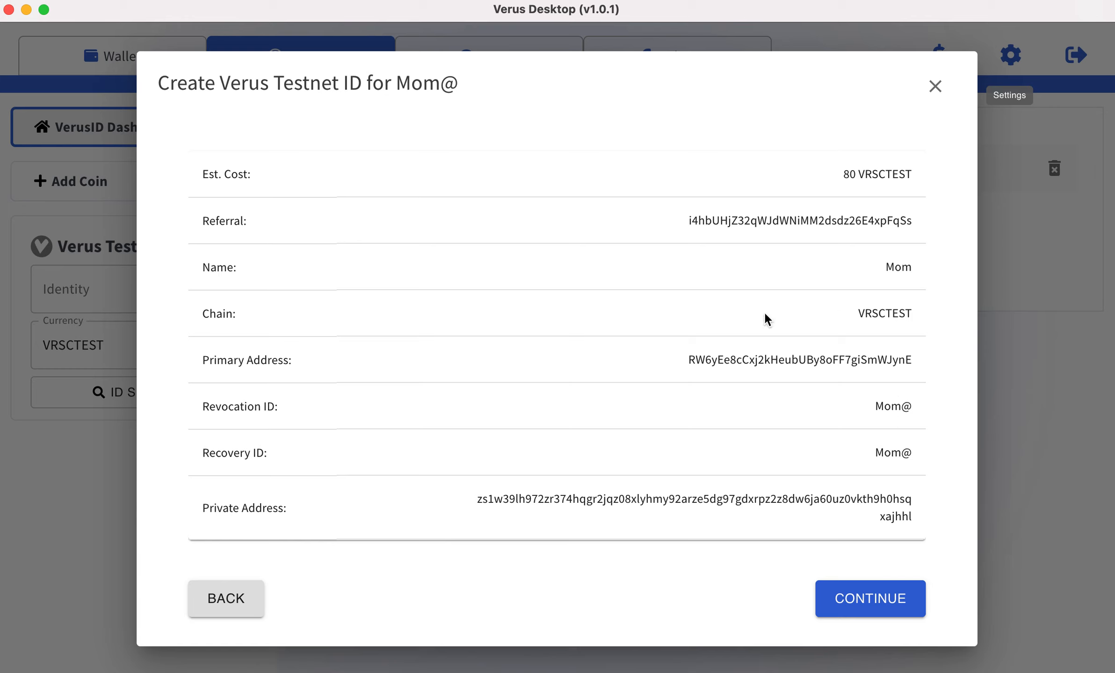
pyautogui.moveTo(203, 222); pyautogui.dragTo(240, 221)
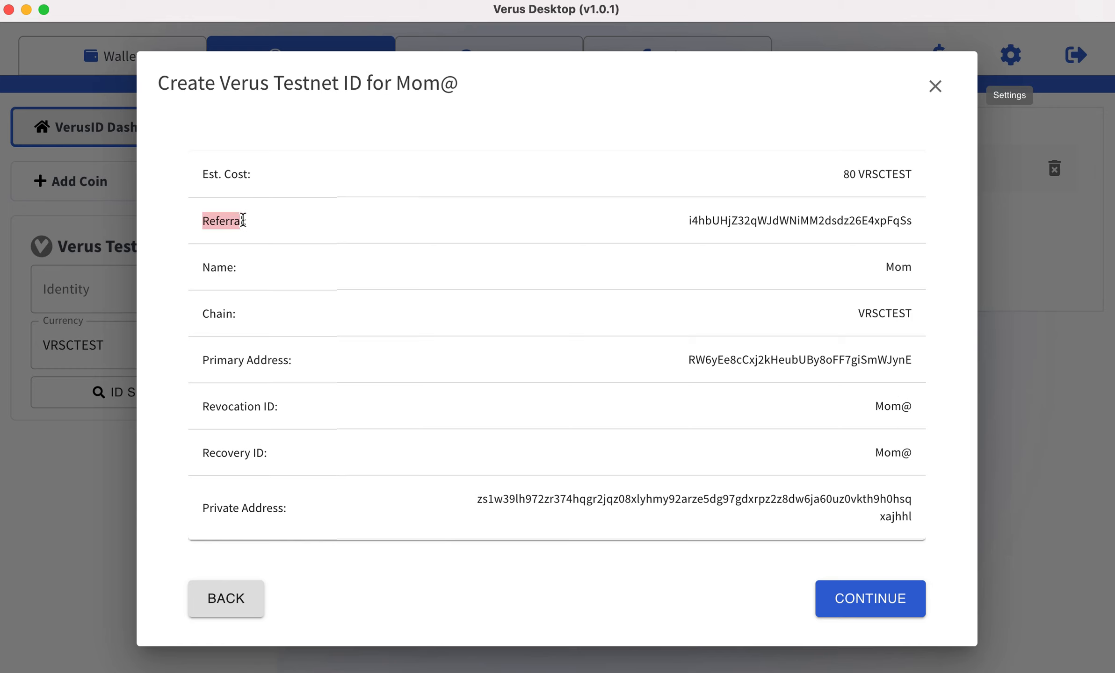
pyautogui.moveTo(696, 226); pyautogui.dragTo(888, 232)
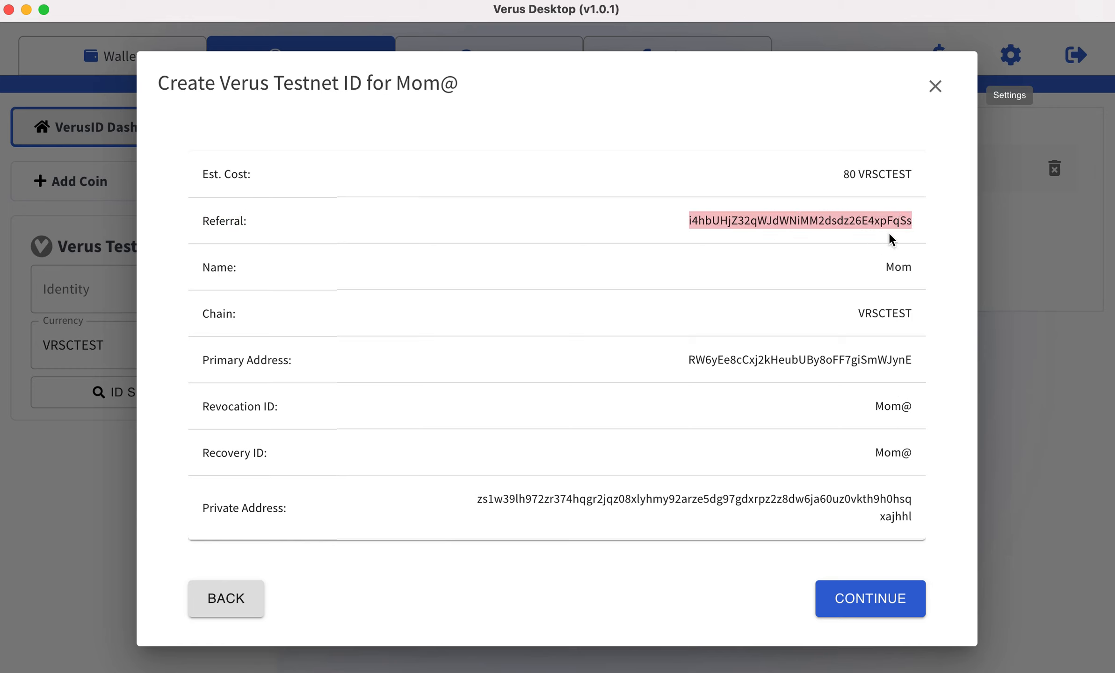
pyautogui.click(915, 234)
pyautogui.moveTo(916, 221); pyautogui.dragTo(703, 224)
pyautogui.click(676, 224)
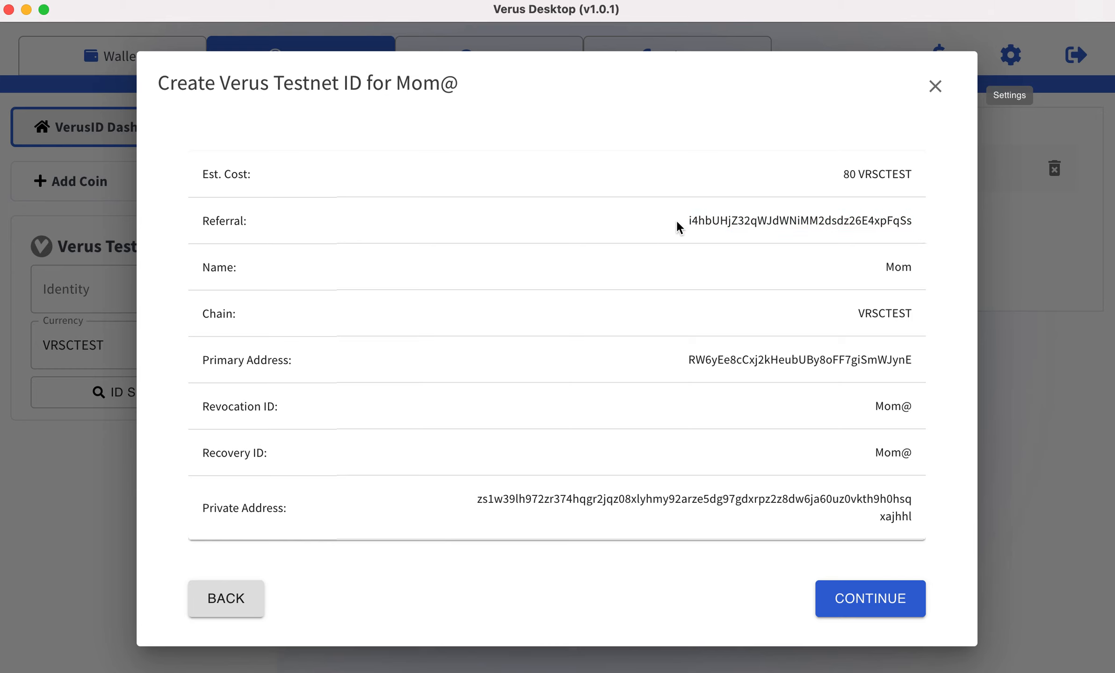
pyautogui.moveTo(918, 227)
pyautogui.mouseDown()
pyautogui.moveTo(677, 229)
pyautogui.moveTo(922, 218)
pyautogui.mouseUp()
pyautogui.click(677, 229)
pyautogui.click(920, 218)
pyautogui.moveTo(680, 229); pyautogui.dragTo(891, 229)
pyautogui.click(759, 247)
# - Review the primary address, revocation ID, recovery ID and name in the Mom@ creation summary
pyautogui.click(191, 365)
pyautogui.moveTo(191, 366); pyautogui.dragTo(312, 372)
pyautogui.click(675, 371)
pyautogui.moveTo(688, 361); pyautogui.dragTo(813, 363)
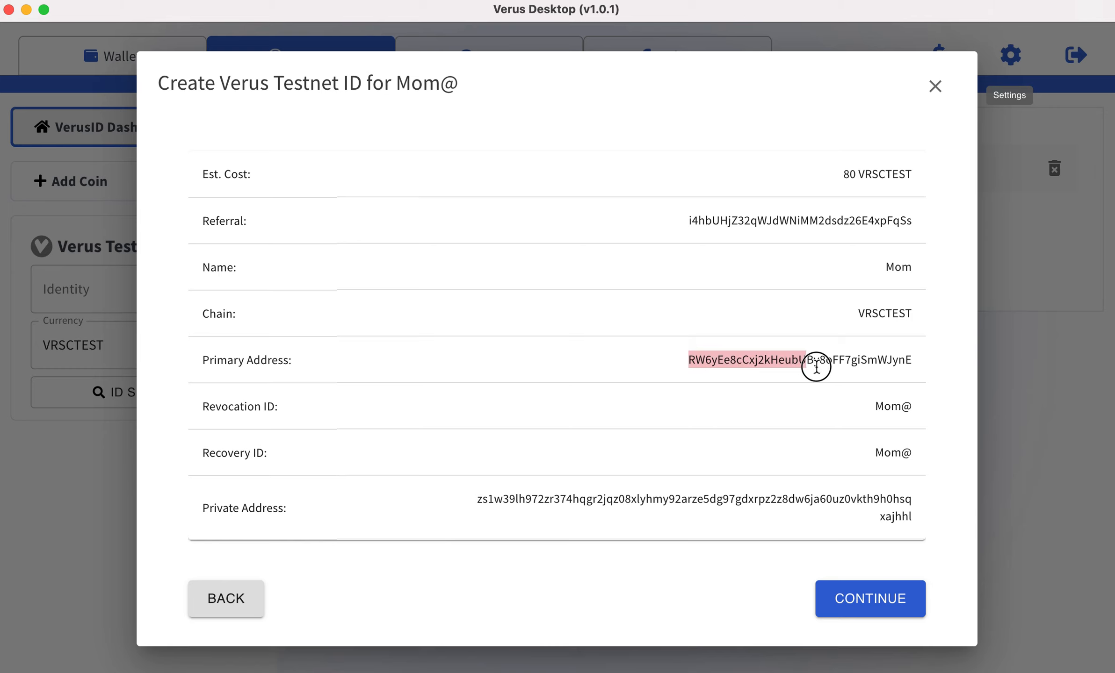
pyautogui.moveTo(915, 363); pyautogui.dragTo(685, 354)
pyautogui.click(685, 354)
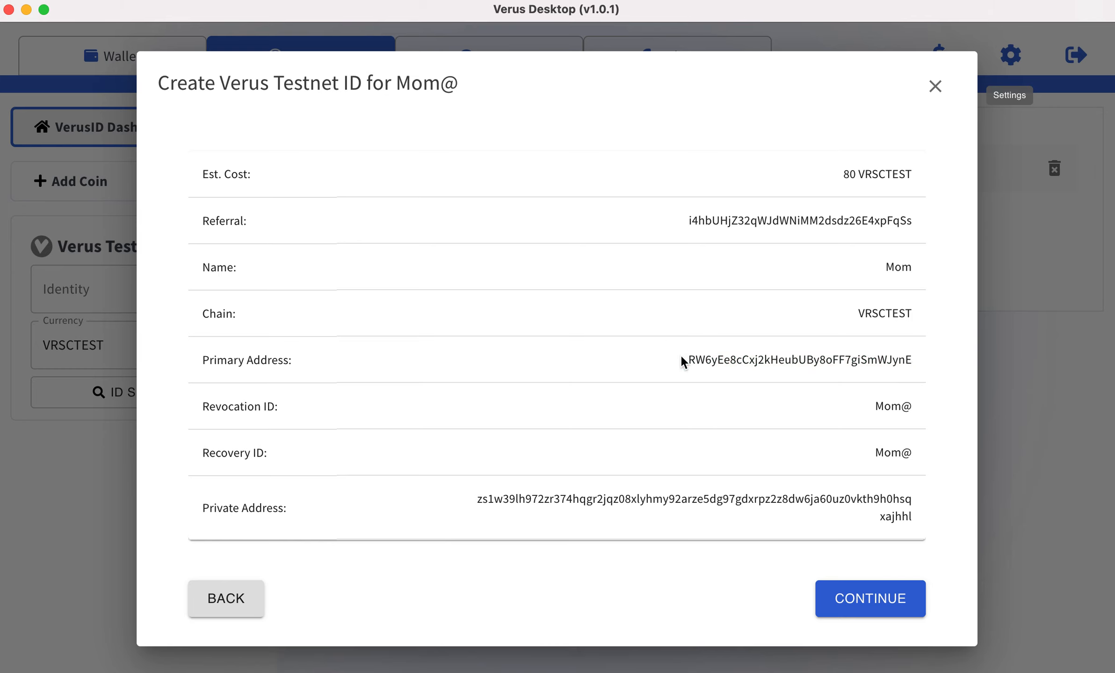
pyautogui.moveTo(195, 403); pyautogui.dragTo(286, 408)
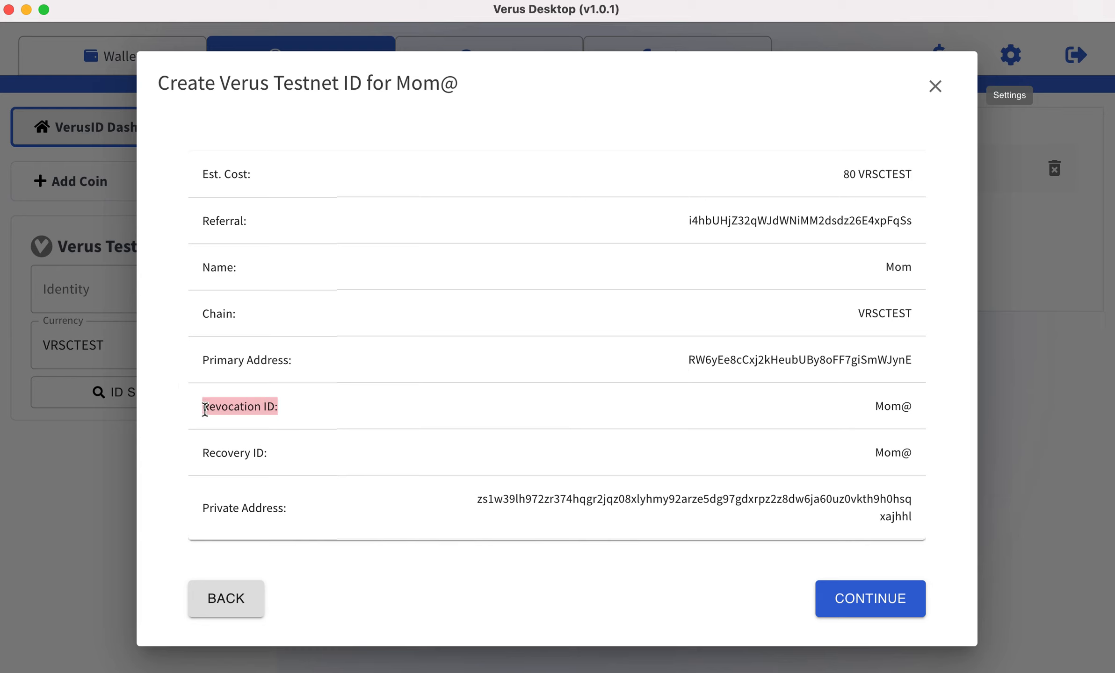
pyautogui.moveTo(202, 455); pyautogui.dragTo(266, 457)
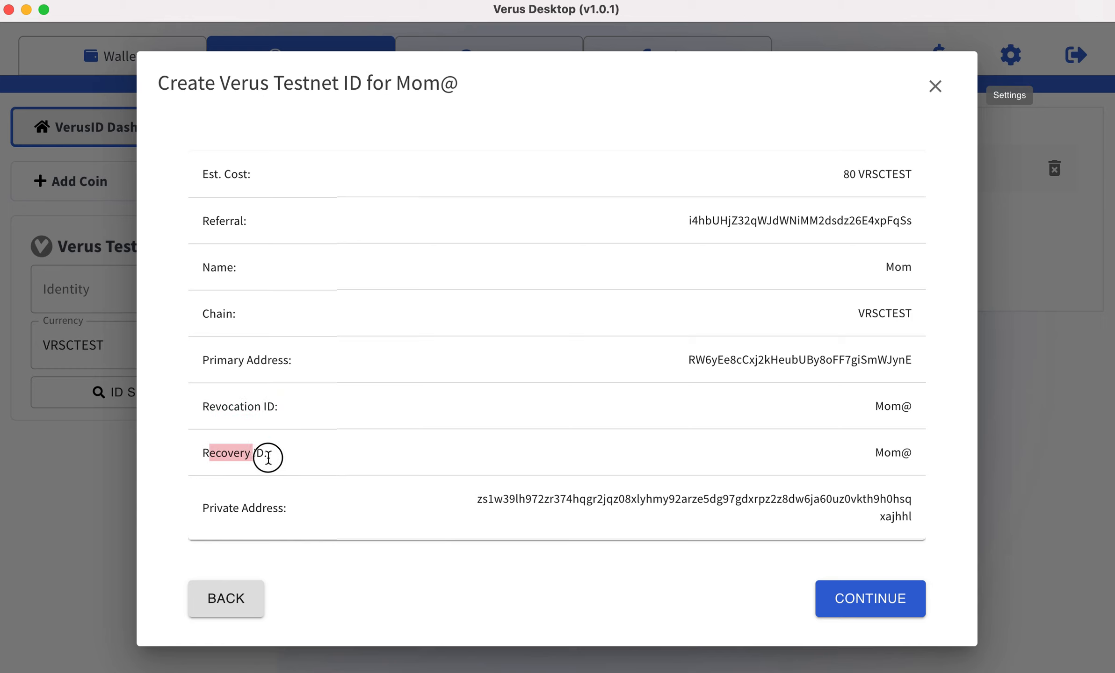
pyautogui.click(403, 428)
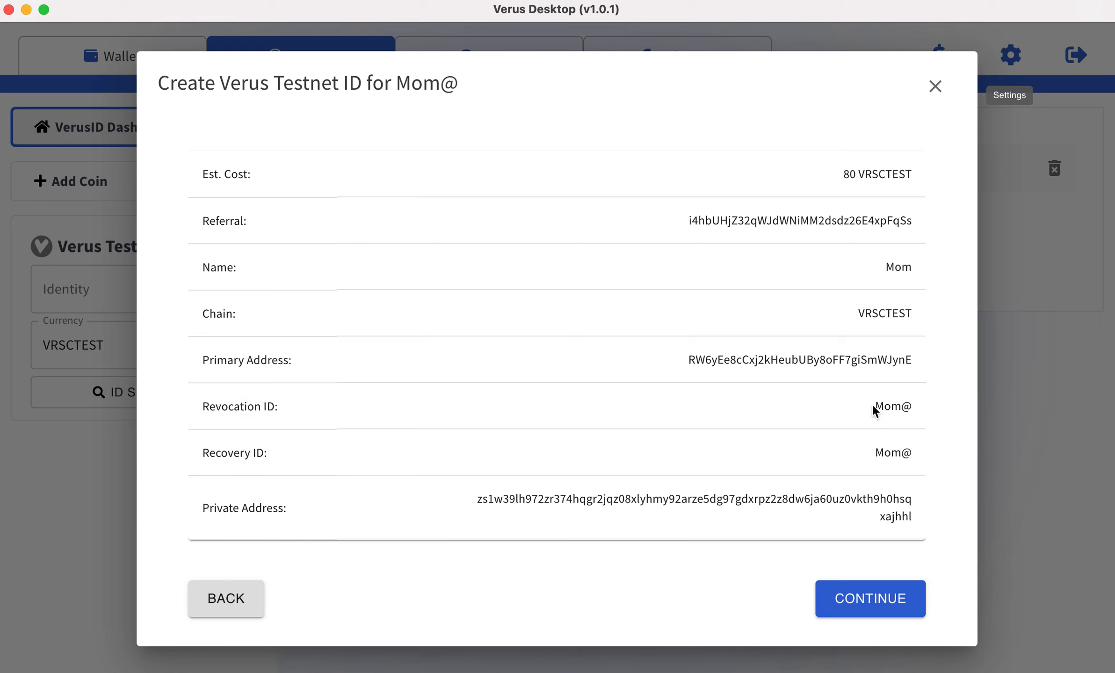
pyautogui.moveTo(873, 407); pyautogui.dragTo(922, 412)
pyautogui.moveTo(876, 452); pyautogui.dragTo(901, 455)
pyautogui.click(930, 455)
pyautogui.moveTo(875, 267); pyautogui.dragTo(921, 284)
pyautogui.click(937, 382)
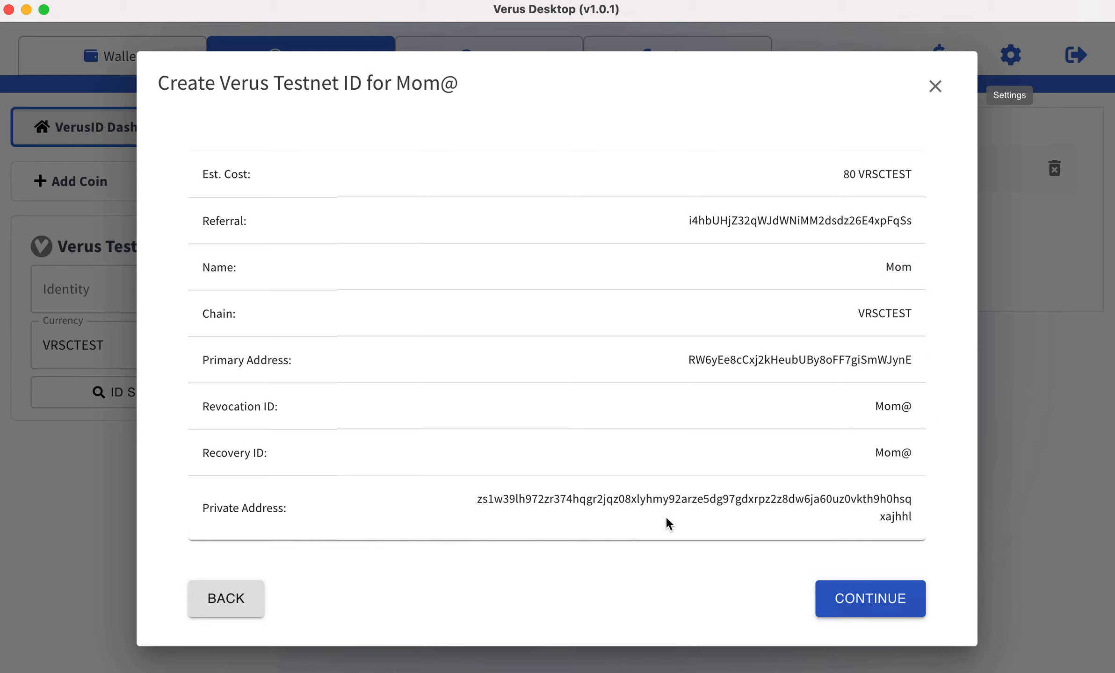
# - Check the private address, submit the creation of the Mom@ ID and close the transaction results
pyautogui.moveTo(549, 498); pyautogui.dragTo(918, 532)
pyautogui.click(917, 530)
pyautogui.click(860, 611)
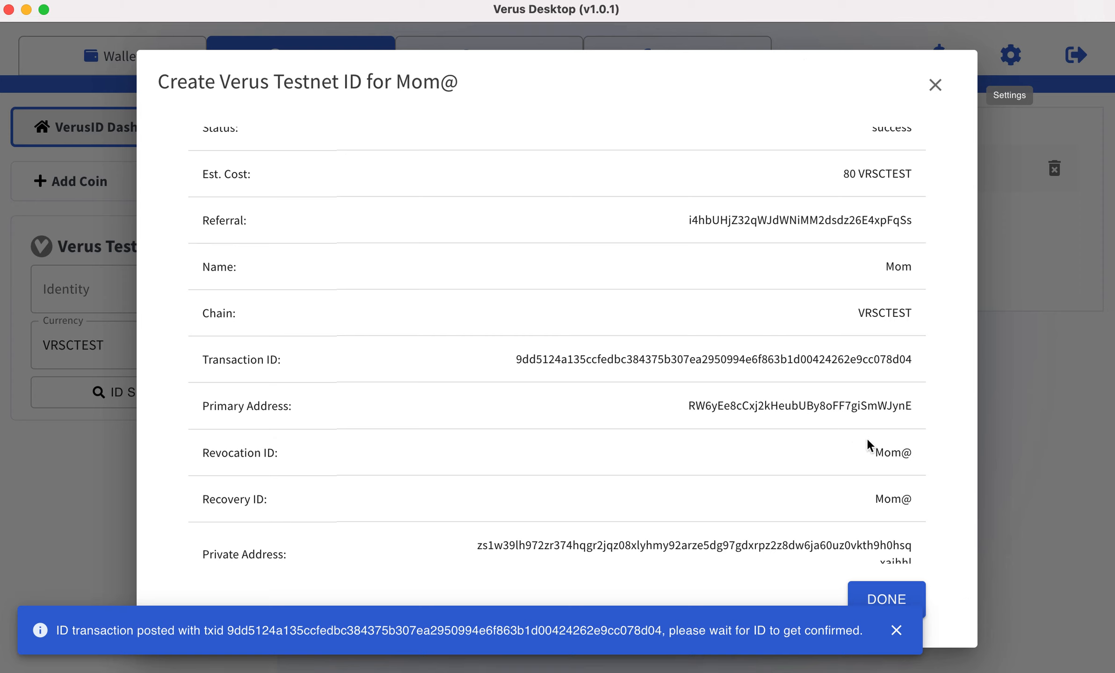
pyautogui.click(884, 595)
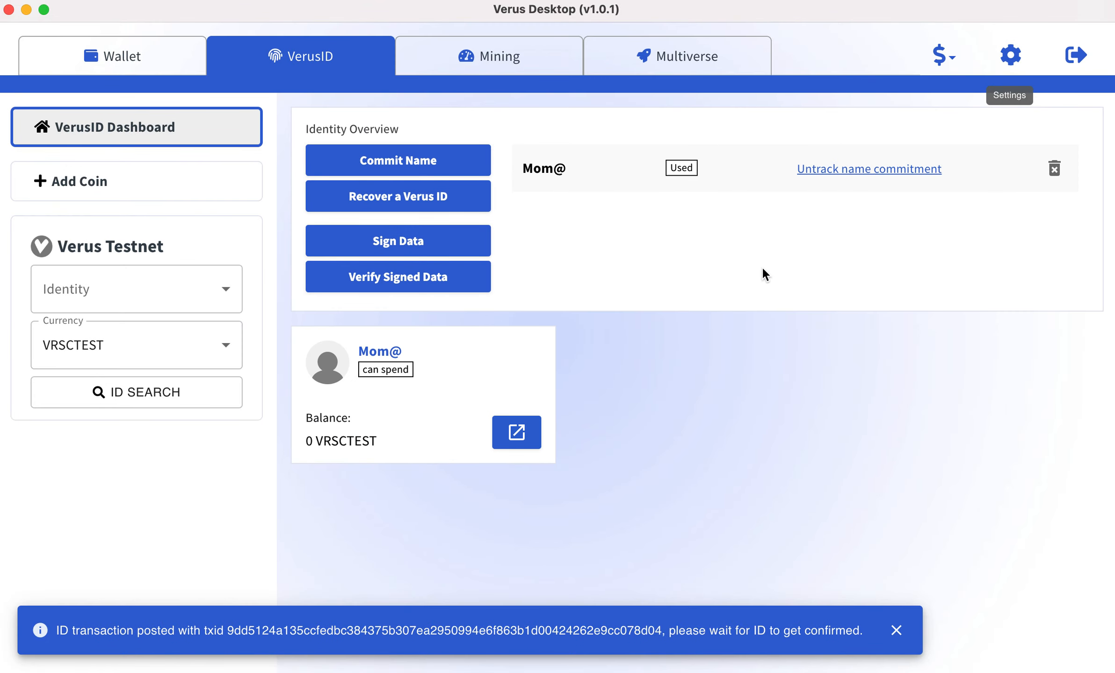
# - Check the time since the last Verus Testnet block in the mining statistics and return to the identity overview
pyautogui.click(505, 51)
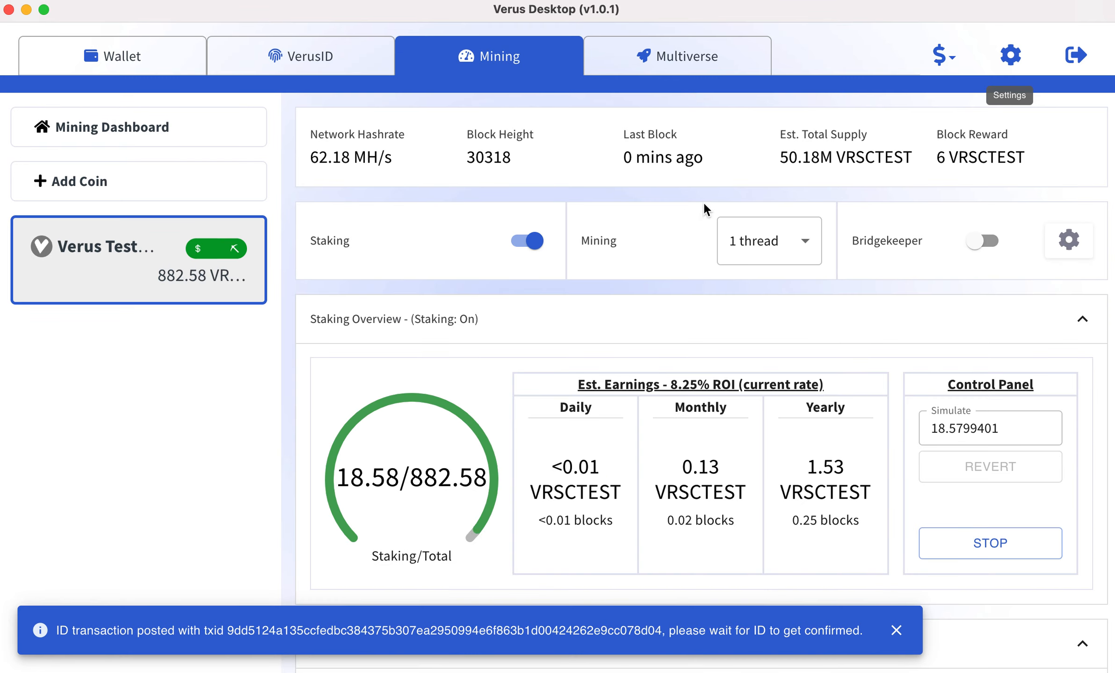
pyautogui.moveTo(599, 158); pyautogui.dragTo(707, 158)
pyautogui.click(707, 158)
pyautogui.moveTo(614, 157); pyautogui.dragTo(722, 159)
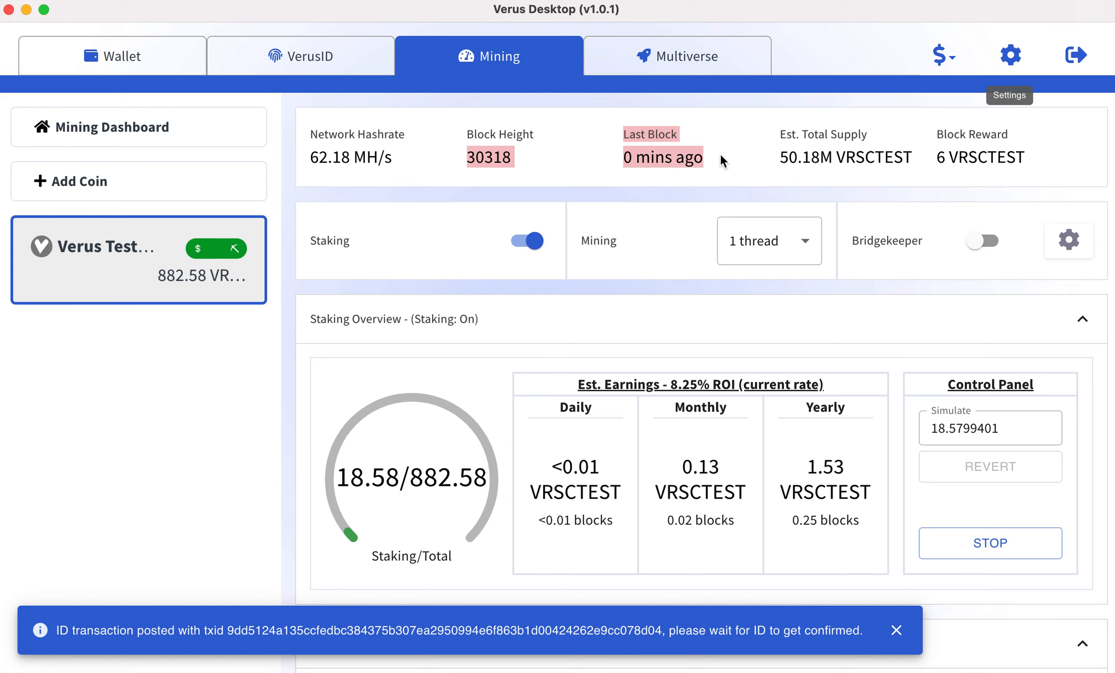
pyautogui.click(664, 187)
pyautogui.click(322, 49)
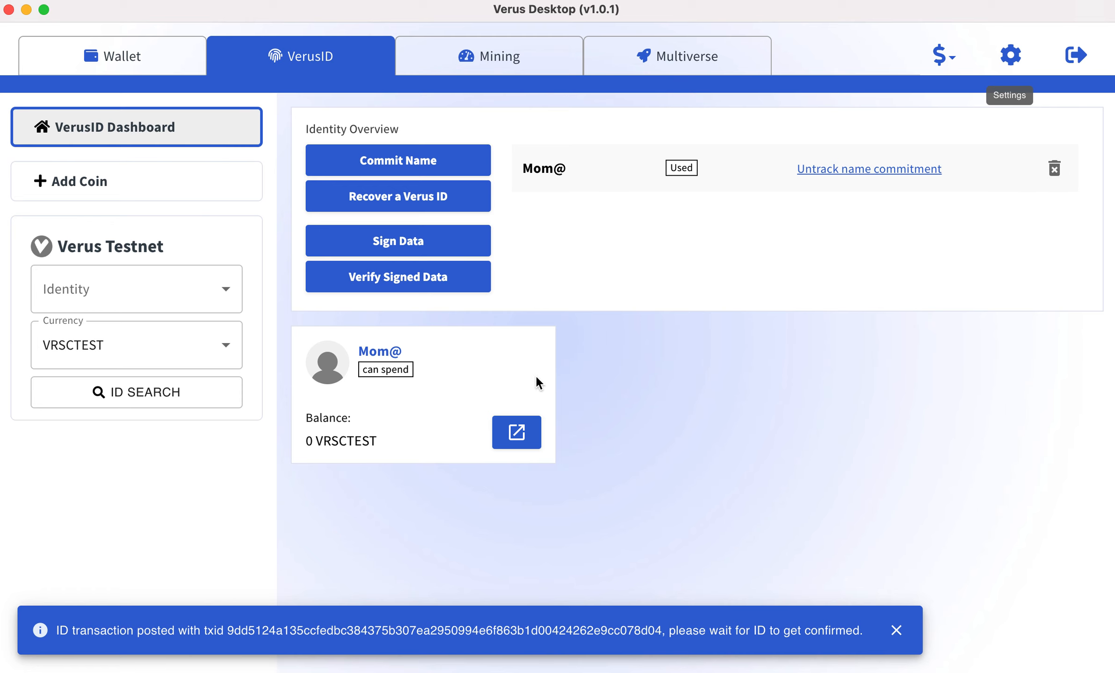
# - Examine the Verus Testnet last block time, the staking and mining overviews, and the mining transactions
pyautogui.click(514, 63)
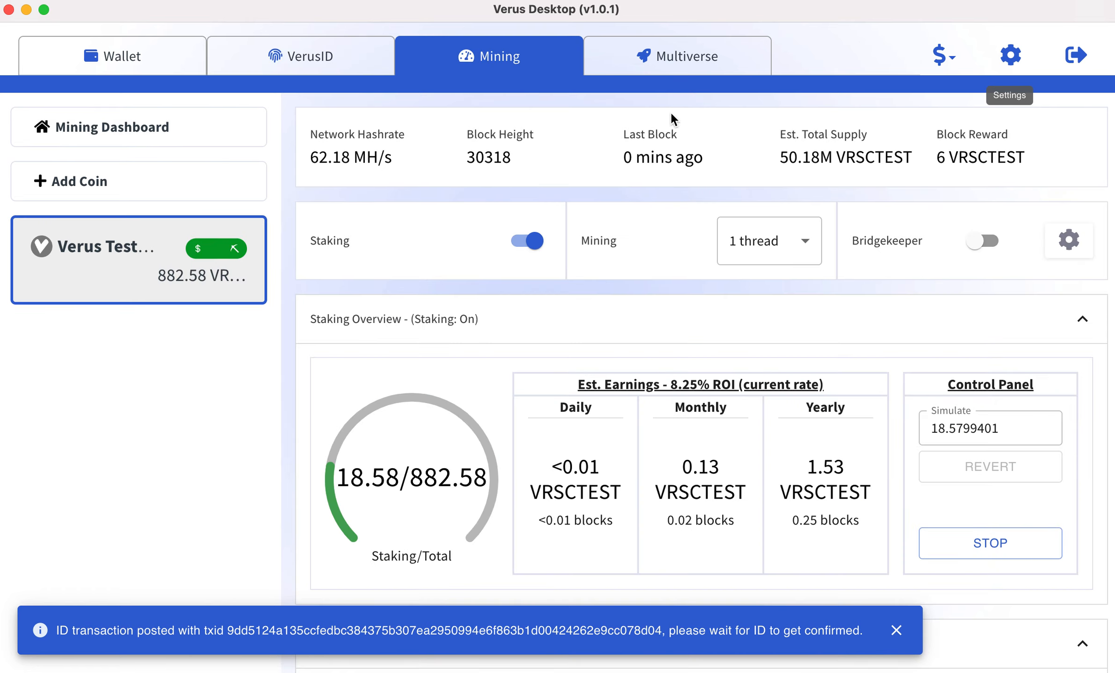
pyautogui.moveTo(619, 159); pyautogui.dragTo(675, 158)
pyautogui.click(725, 173)
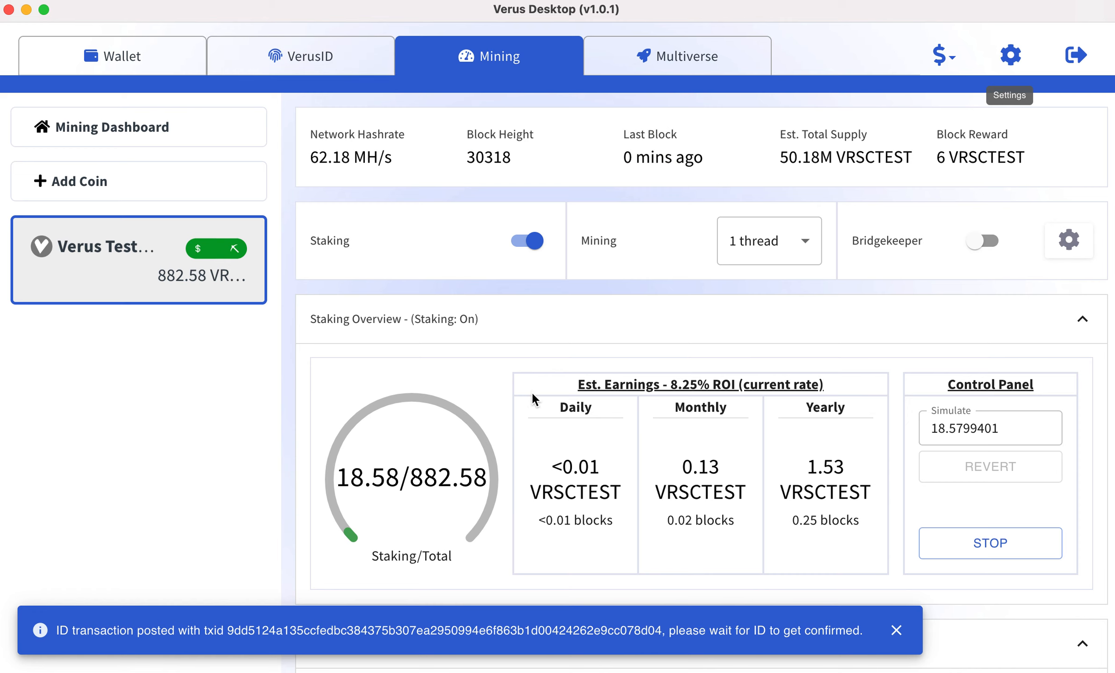
pyautogui.scroll(-3, 529, 392)
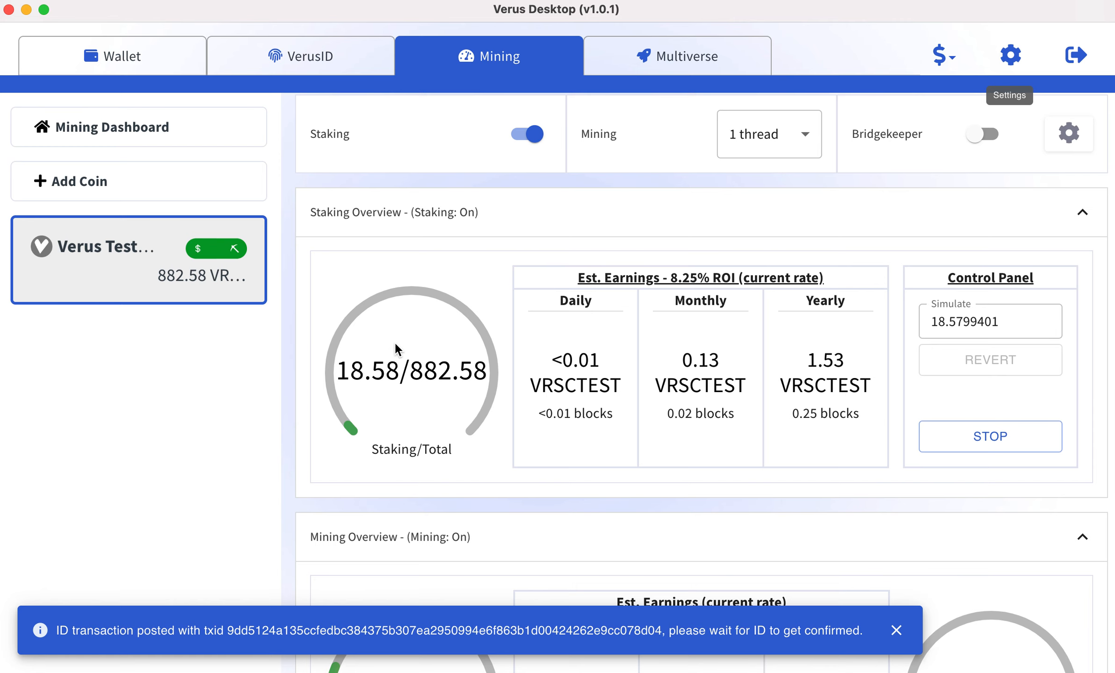
pyautogui.scroll(1, 516, 232)
pyautogui.scroll(-3, 515, 231)
pyautogui.scroll(3, 514, 225)
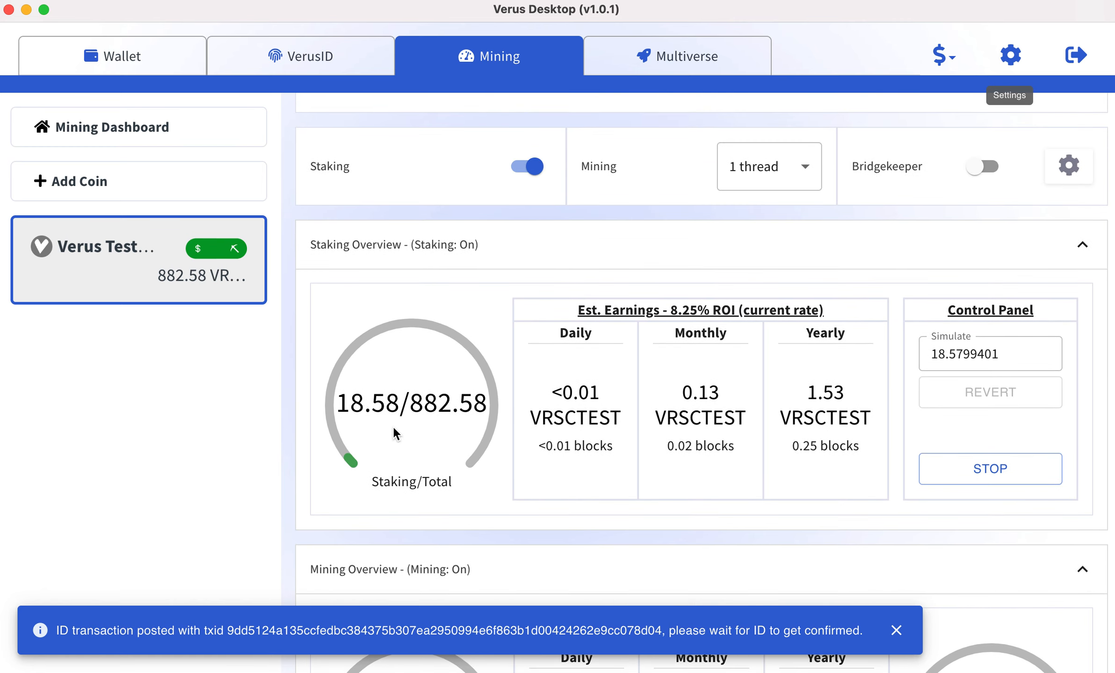
pyautogui.scroll(-11, 530, 299)
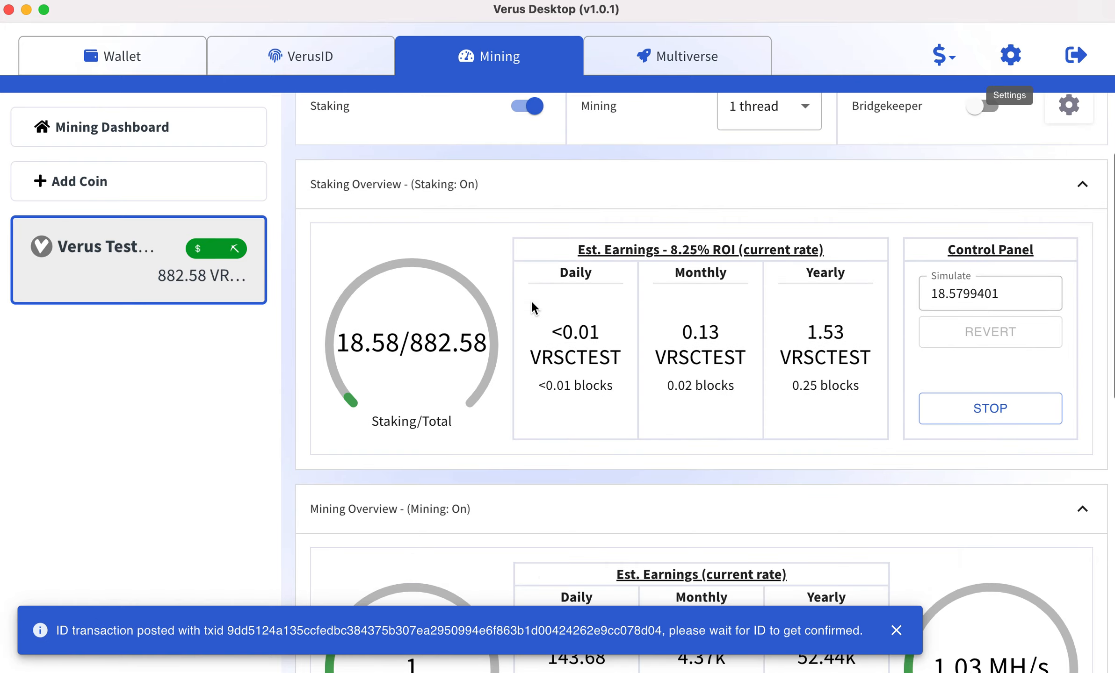
pyautogui.scroll(-3, 531, 239)
pyautogui.scroll(12, 530, 240)
pyautogui.scroll(4, 531, 250)
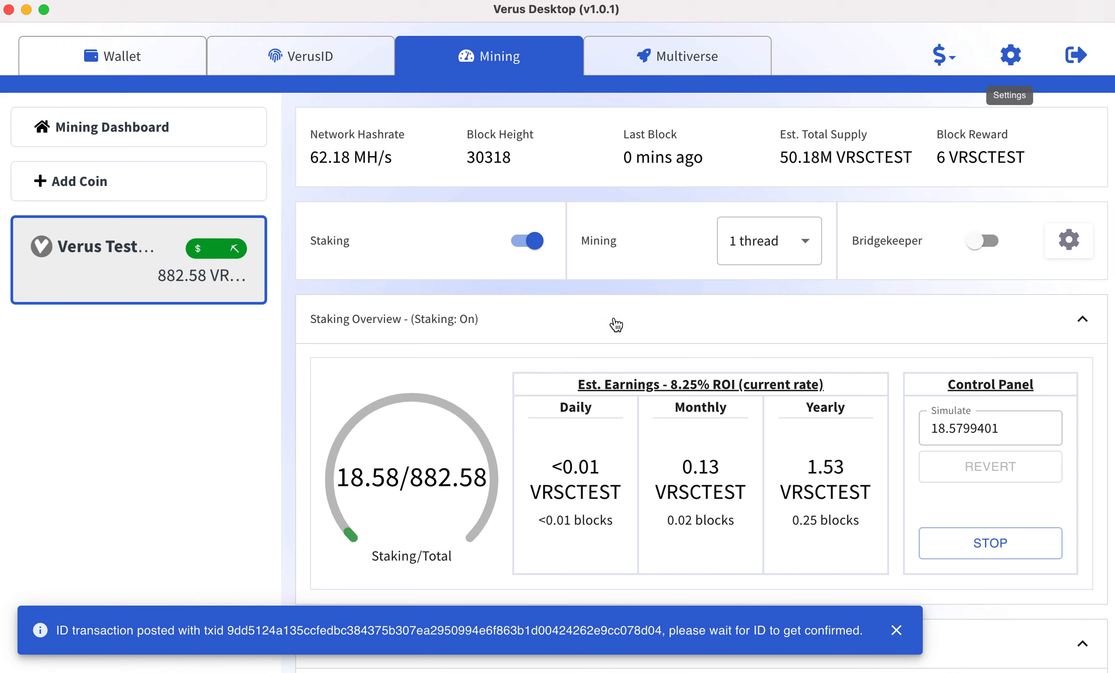
pyautogui.scroll(-10, 614, 318)
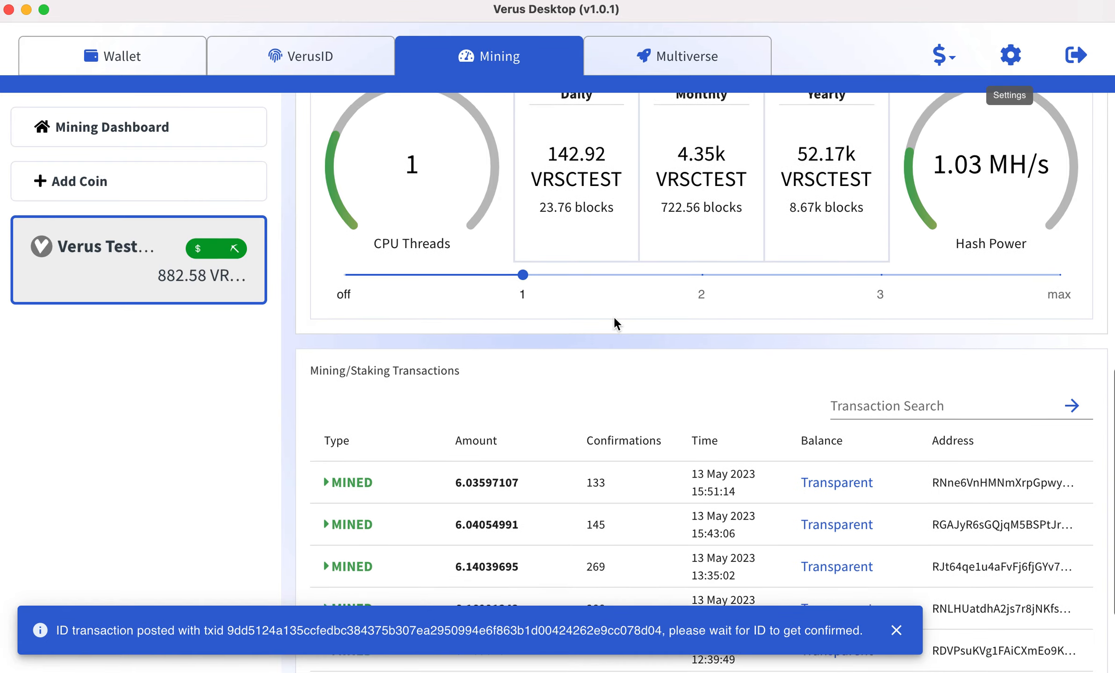
pyautogui.scroll(10, 613, 315)
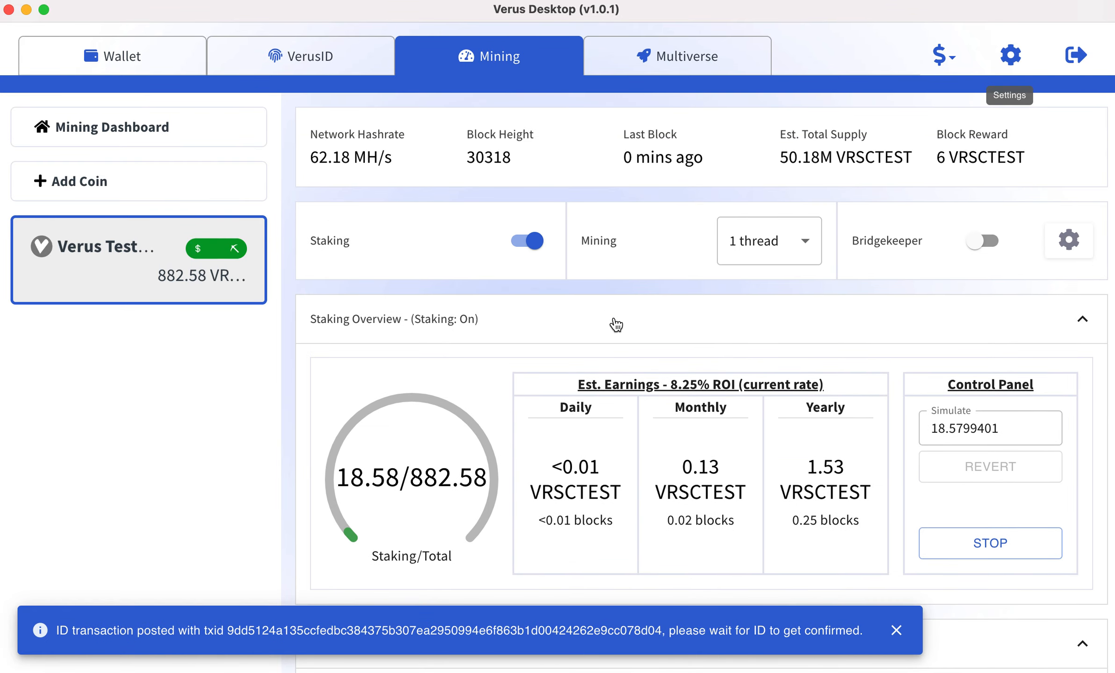
# - Untrack the used Mom@ name commitment in the identity overview and open the Mom@ identity's details
pyautogui.click(329, 56)
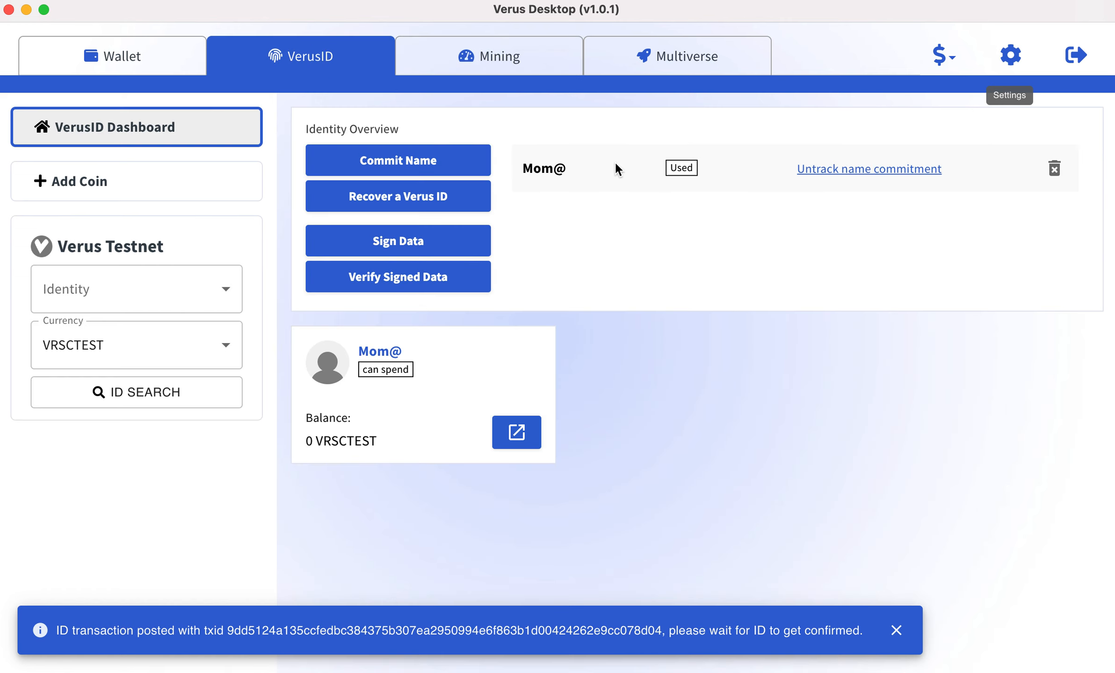
pyautogui.click(1055, 170)
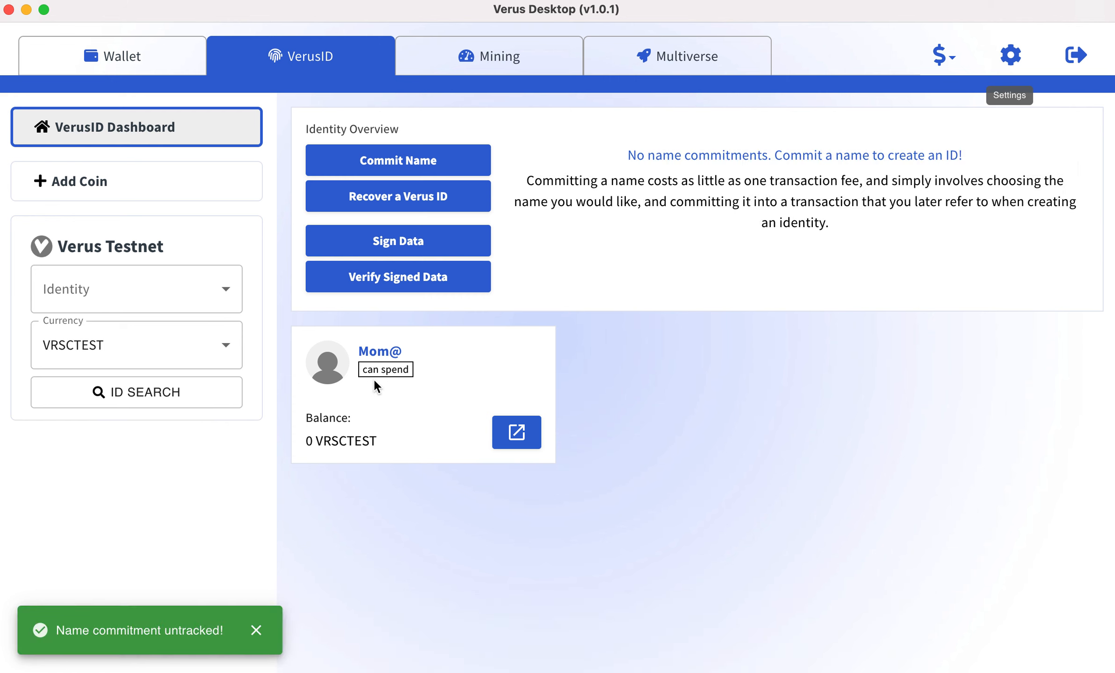
pyautogui.click(253, 637)
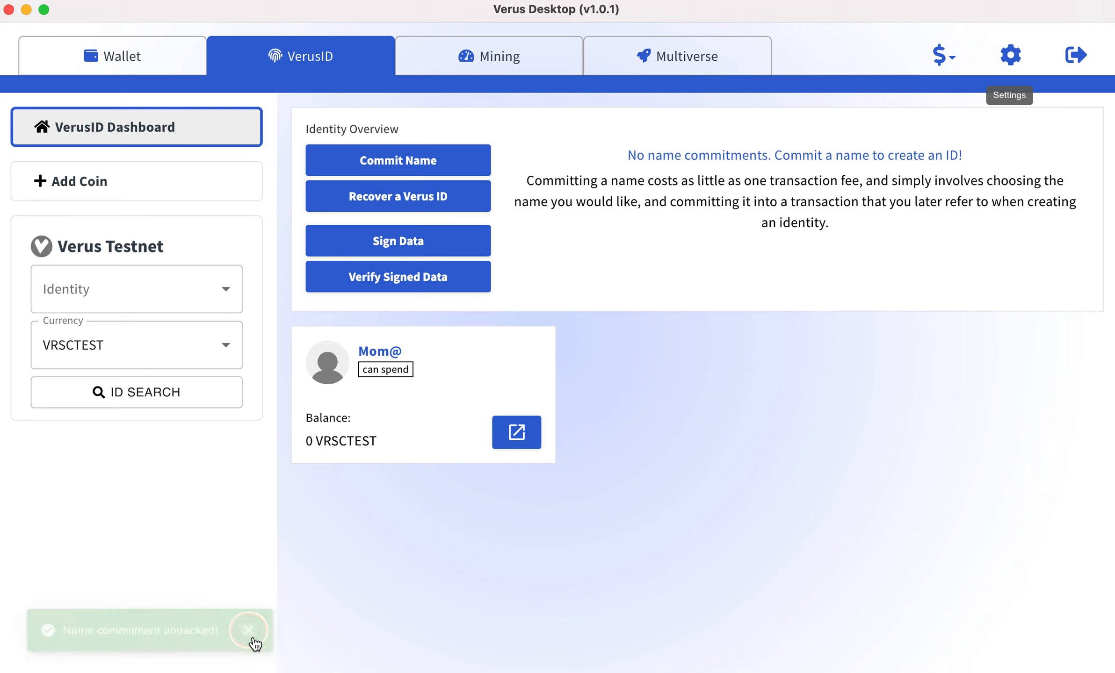
pyautogui.click(516, 435)
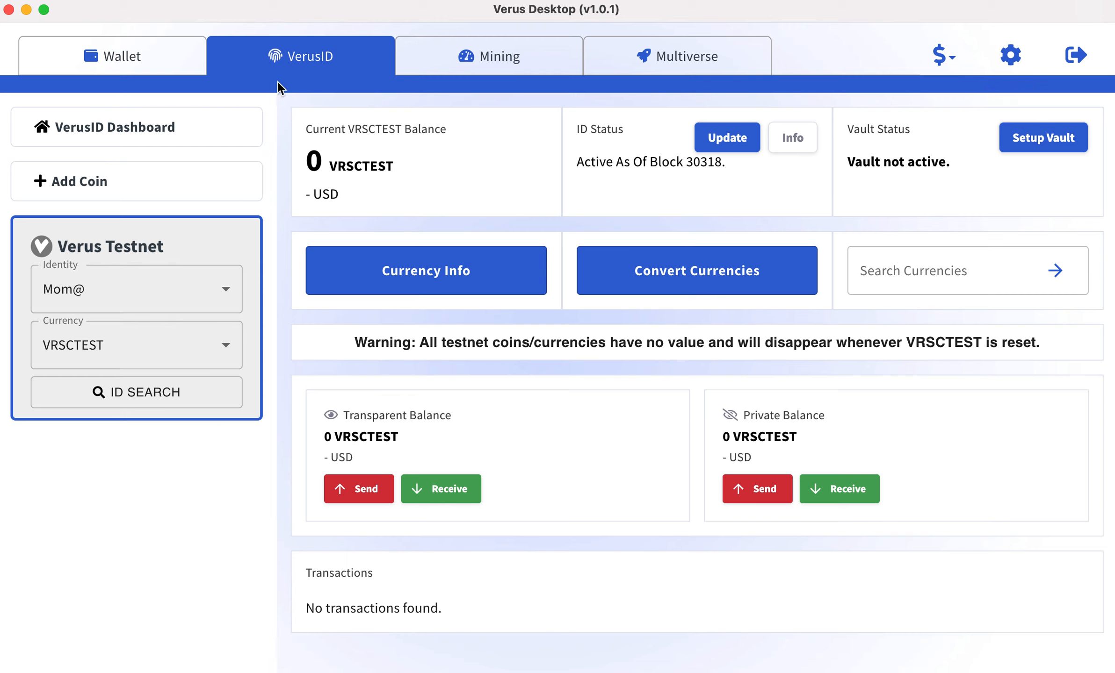
# - Switch the Mom@ identity wallet's currency to KMD and check its transparent balance
pyautogui.doubleClick(289, 57)
pyautogui.click(289, 57)
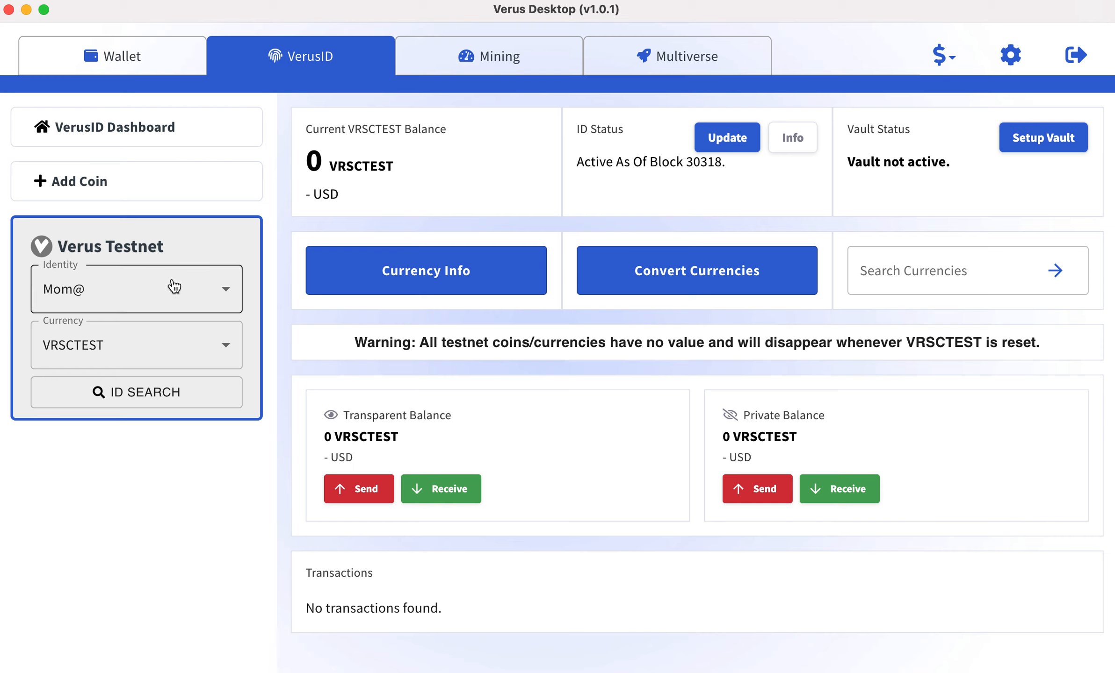
pyautogui.click(217, 288)
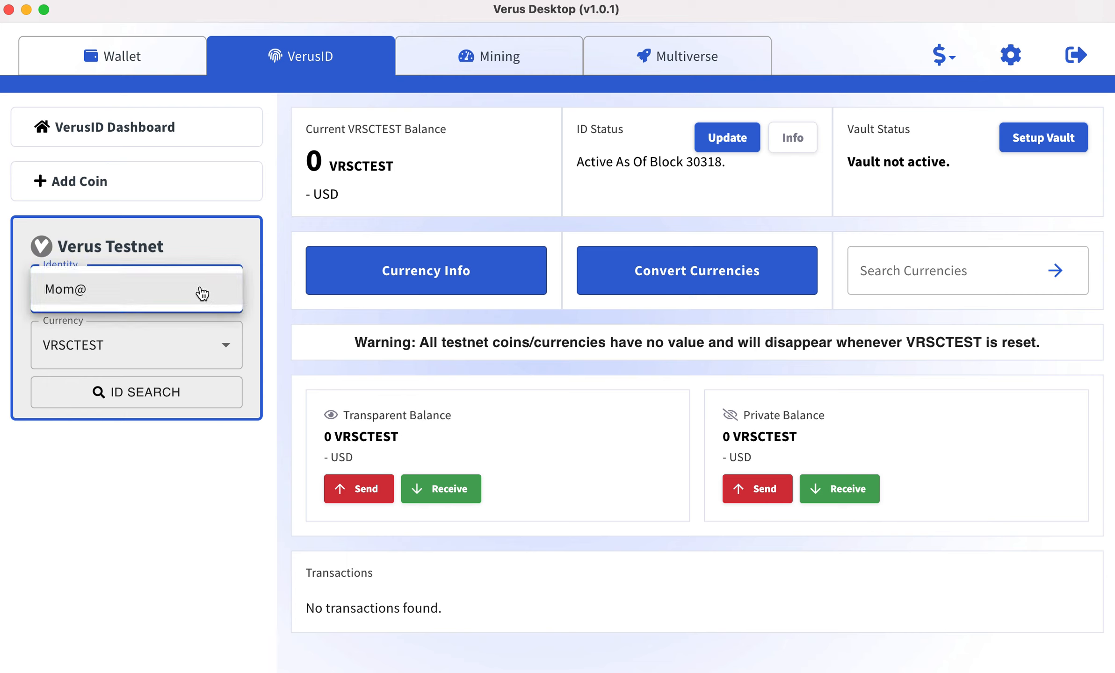
pyautogui.click(159, 291)
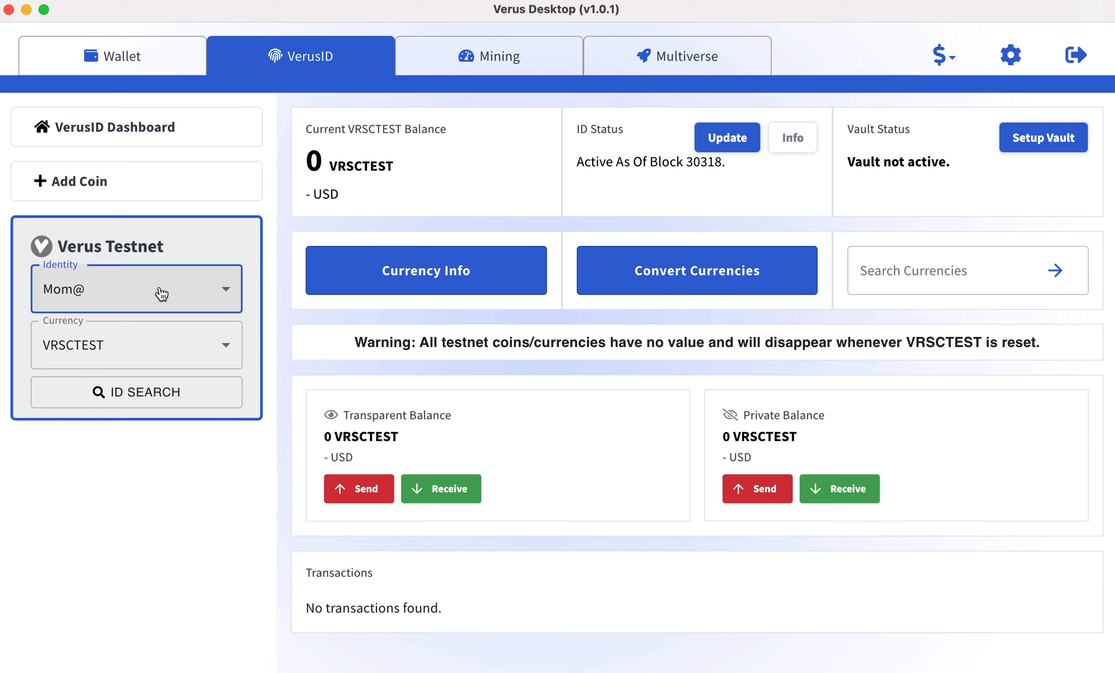
pyautogui.click(223, 344)
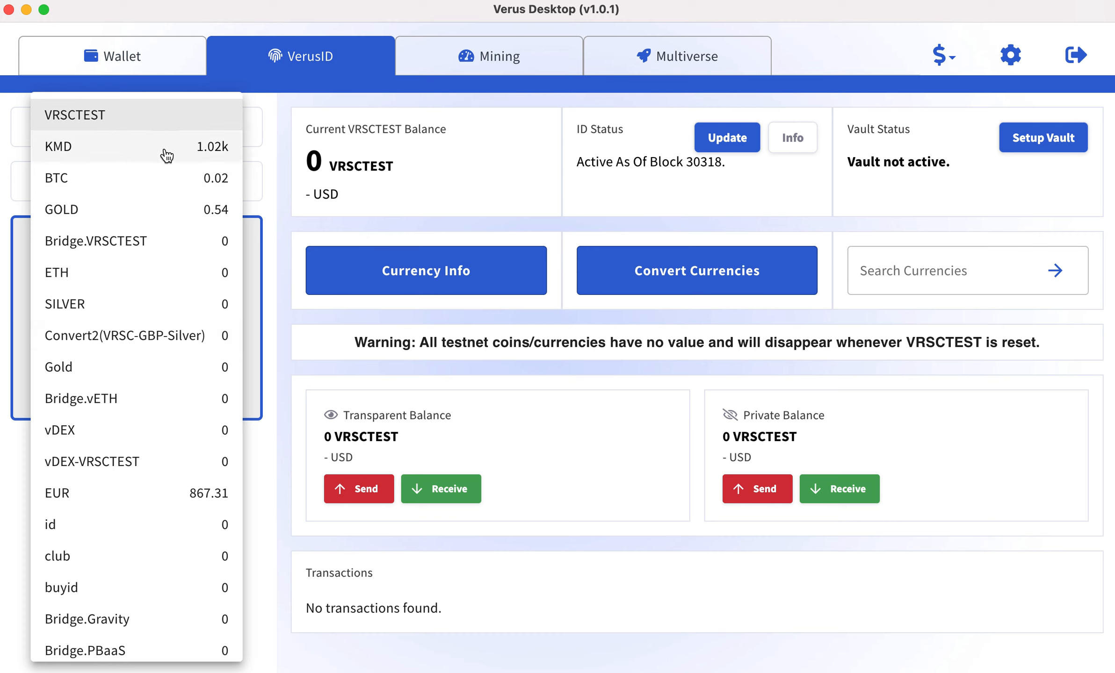
pyautogui.click(192, 154)
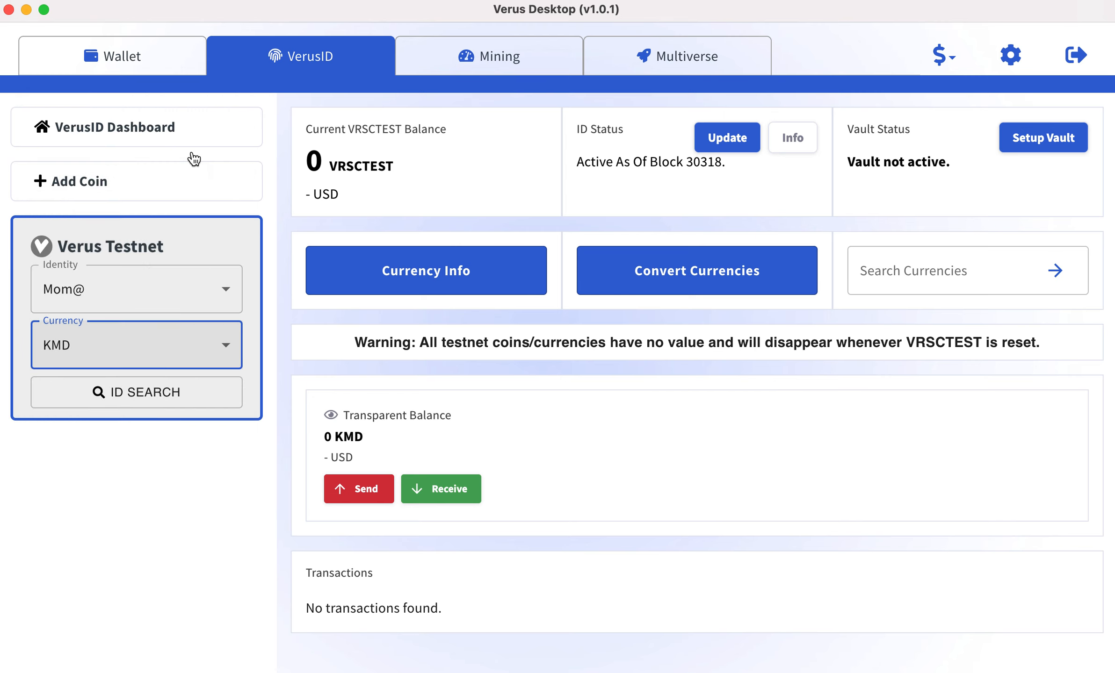
pyautogui.click(62, 295)
pyautogui.click(427, 451)
pyautogui.moveTo(363, 436); pyautogui.dragTo(328, 435)
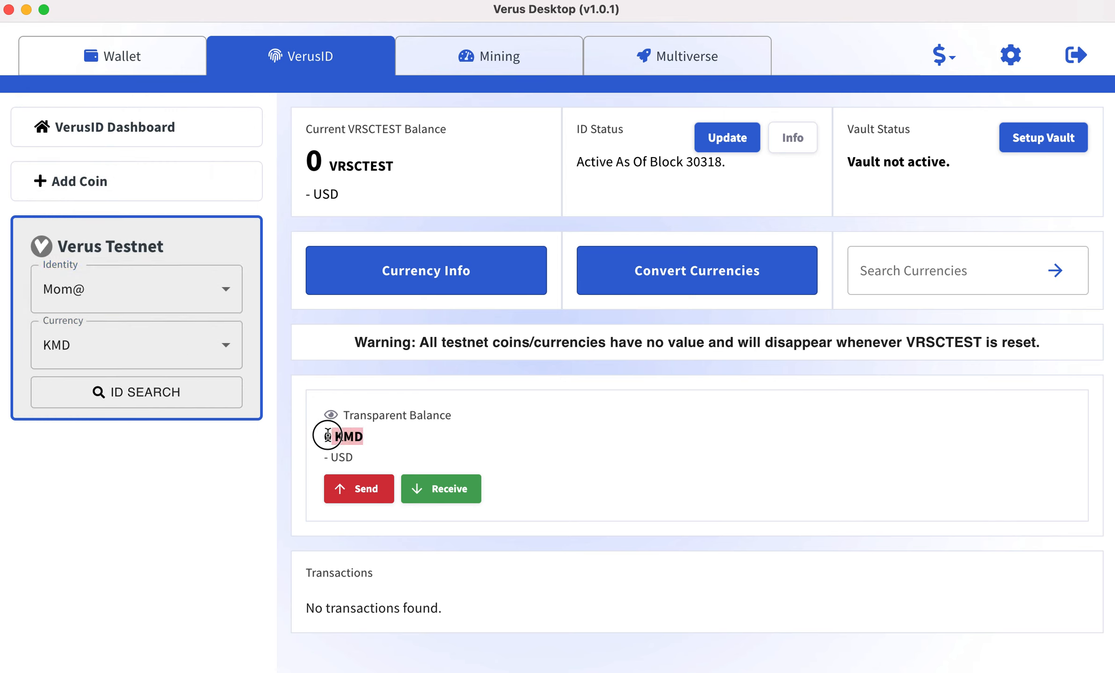
pyautogui.click(457, 390)
# - View the public receiving address of the Mom@ identity and close the address list
pyautogui.click(430, 486)
pyautogui.moveTo(381, 204); pyautogui.dragTo(620, 269)
pyautogui.click(622, 276)
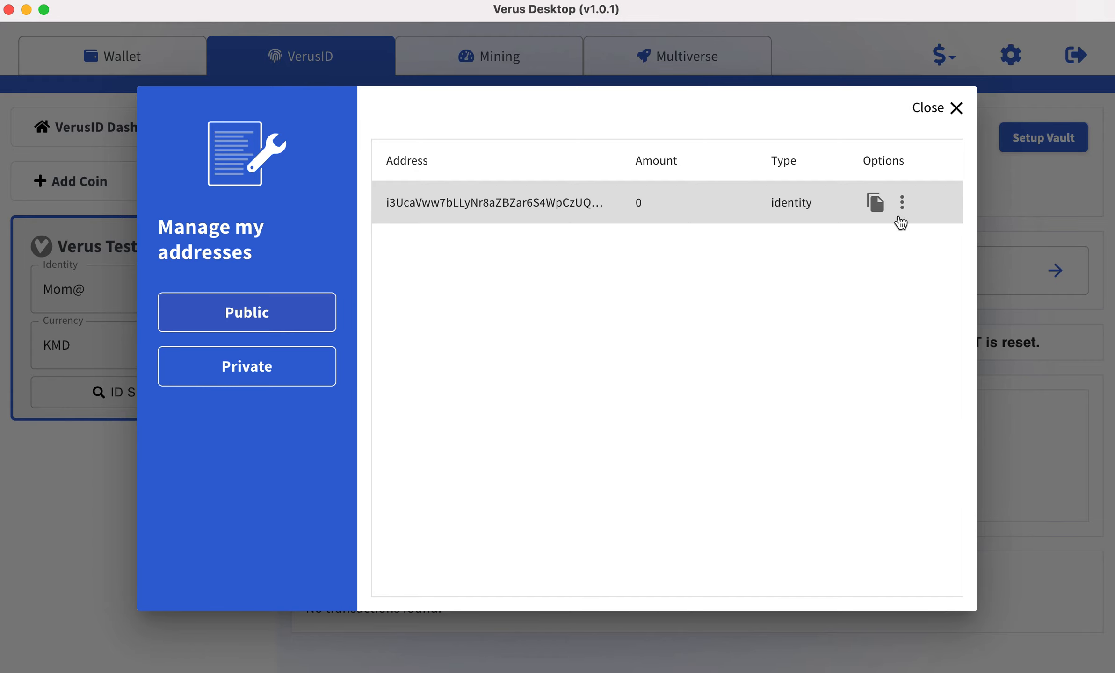
pyautogui.click(953, 112)
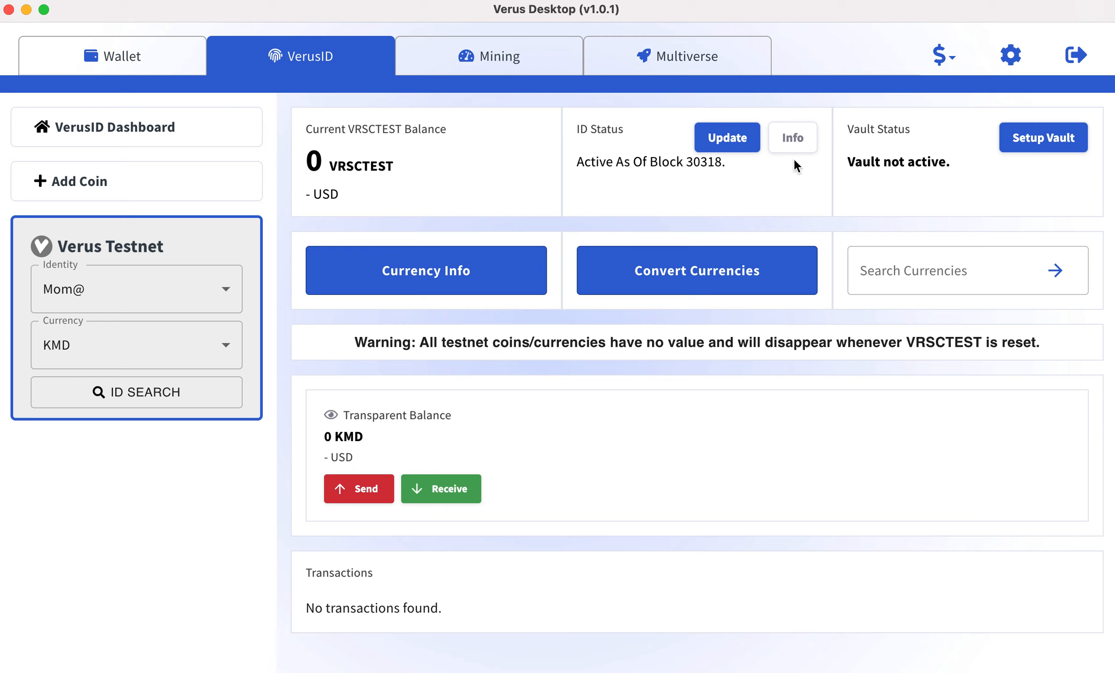
# - Open the update form for Mom@ and review its primary address, revocation ID and recovery ID
pyautogui.click(727, 141)
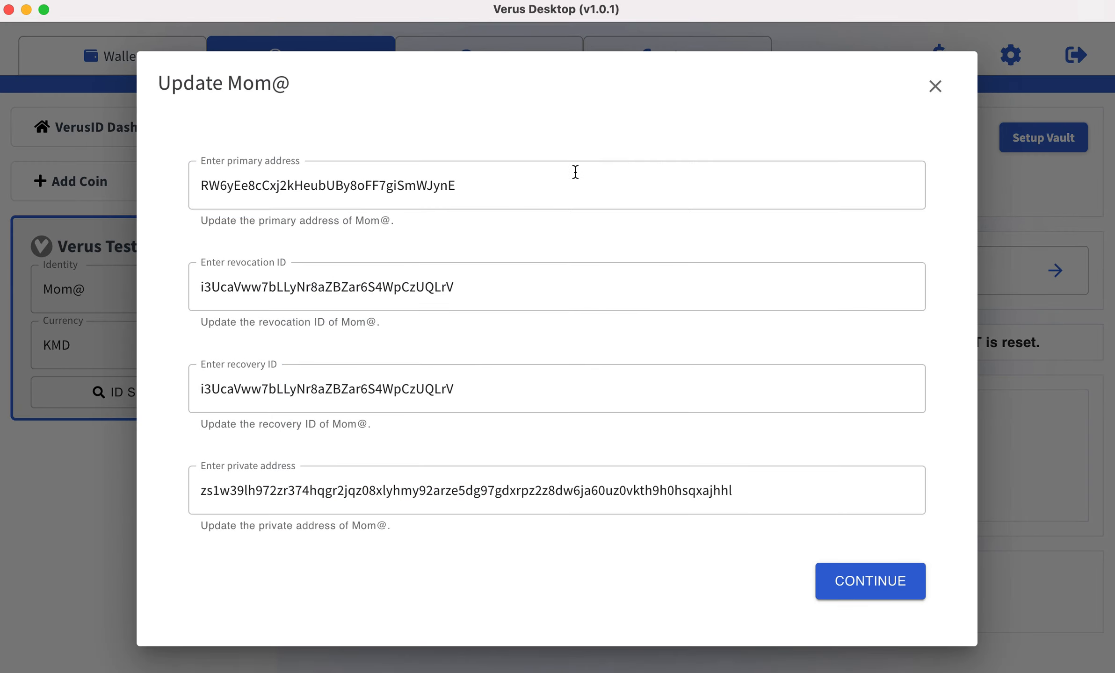
pyautogui.click(483, 182)
pyautogui.moveTo(483, 182); pyautogui.dragTo(169, 183)
pyautogui.click(456, 236)
pyautogui.click(458, 287)
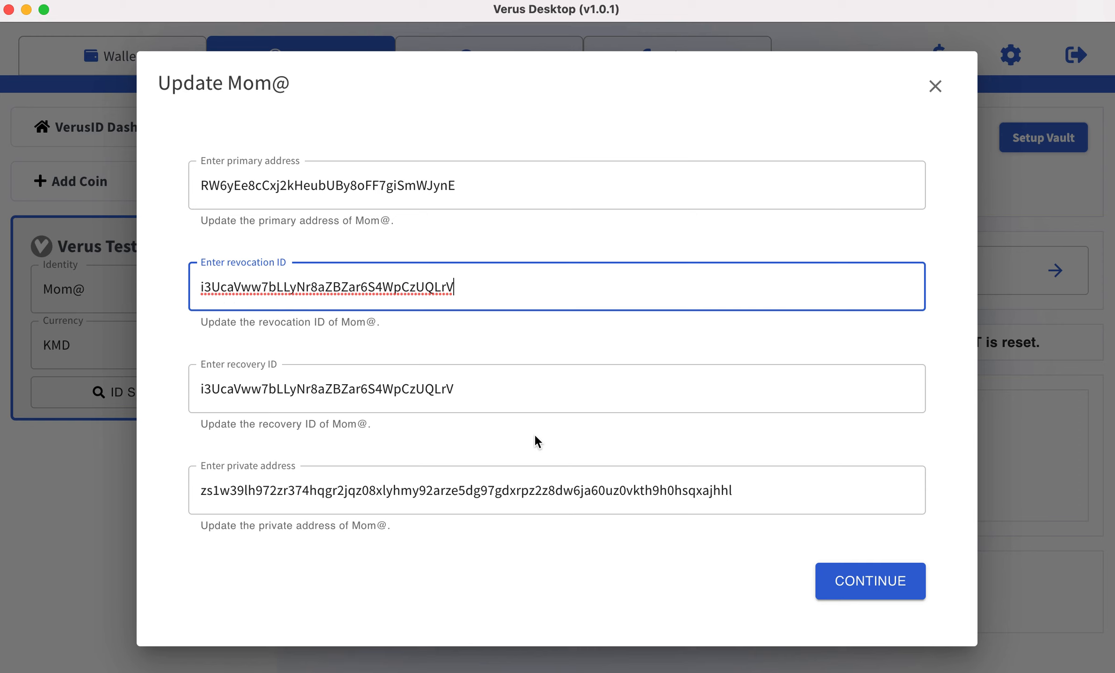
pyautogui.click(483, 397)
pyautogui.moveTo(518, 388); pyautogui.dragTo(176, 392)
pyautogui.click(175, 397)
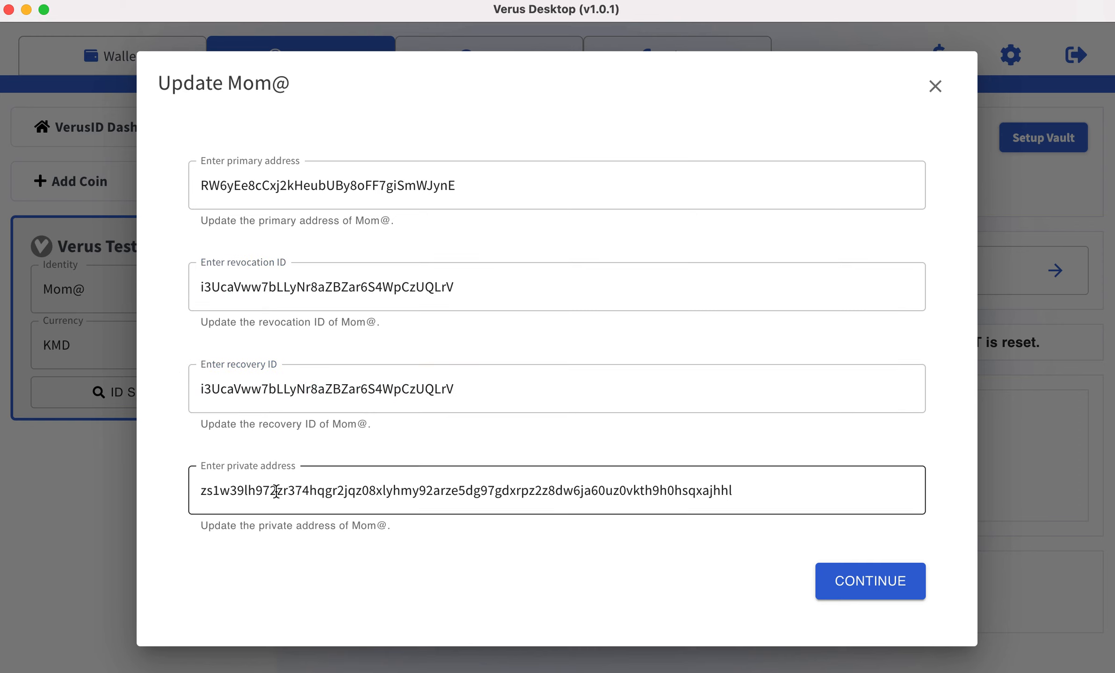
# - Review the private and primary addresses in the Mom@ update form and close it without updating
pyautogui.click(778, 487)
pyautogui.moveTo(779, 487); pyautogui.dragTo(107, 505)
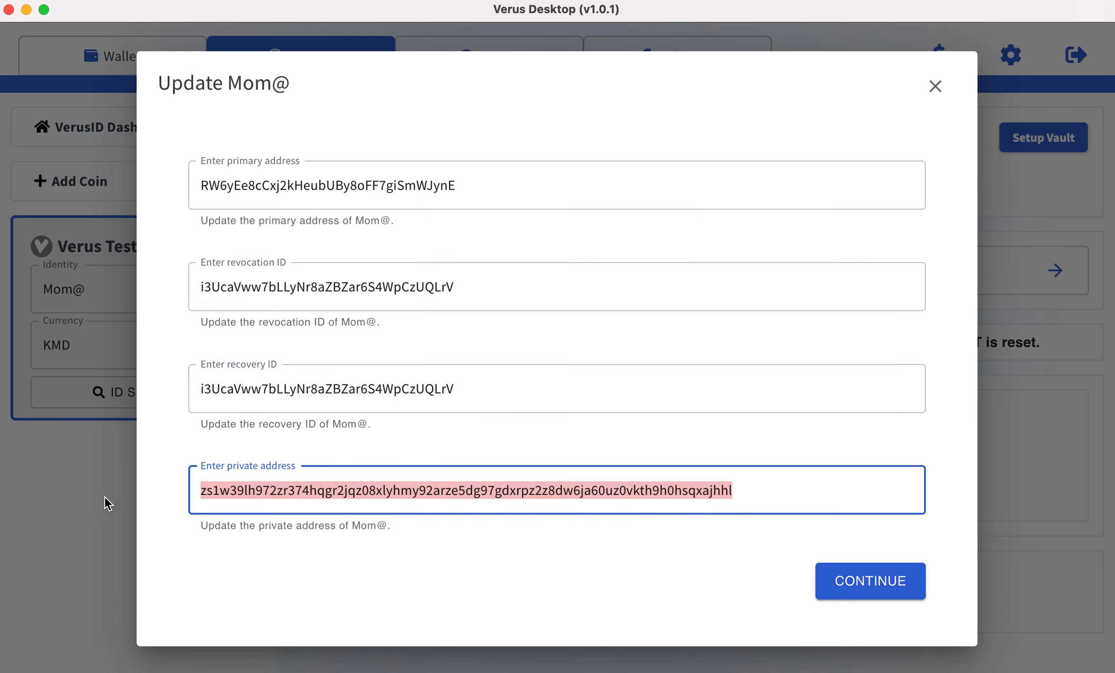
pyautogui.click(413, 551)
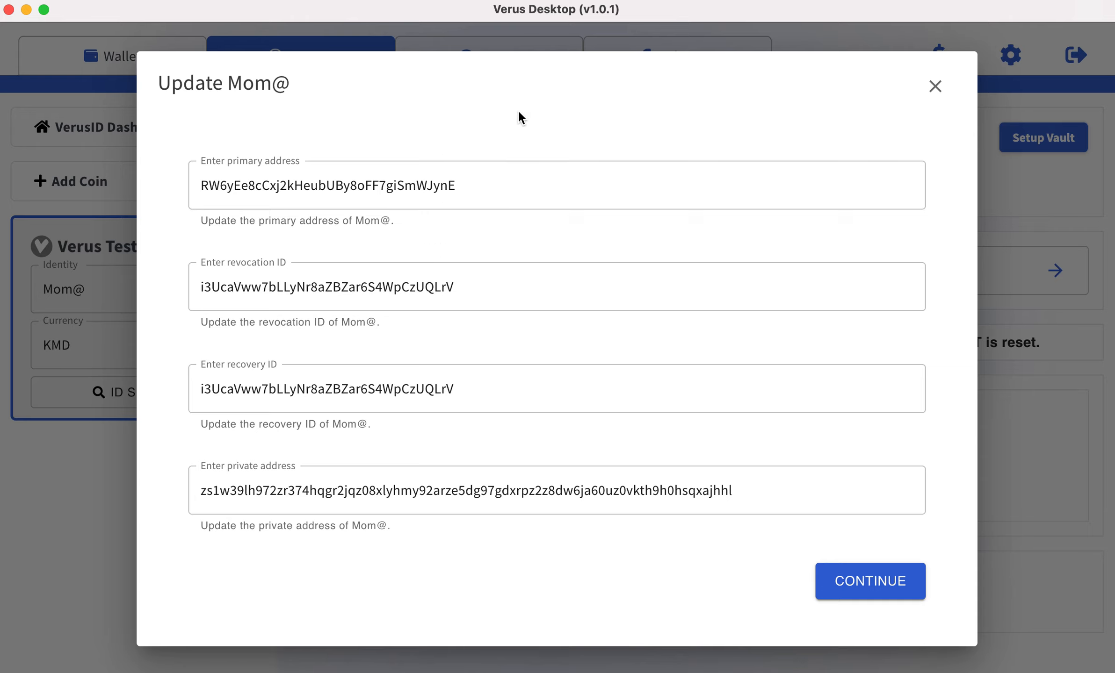
pyautogui.moveTo(492, 188); pyautogui.dragTo(72, 187)
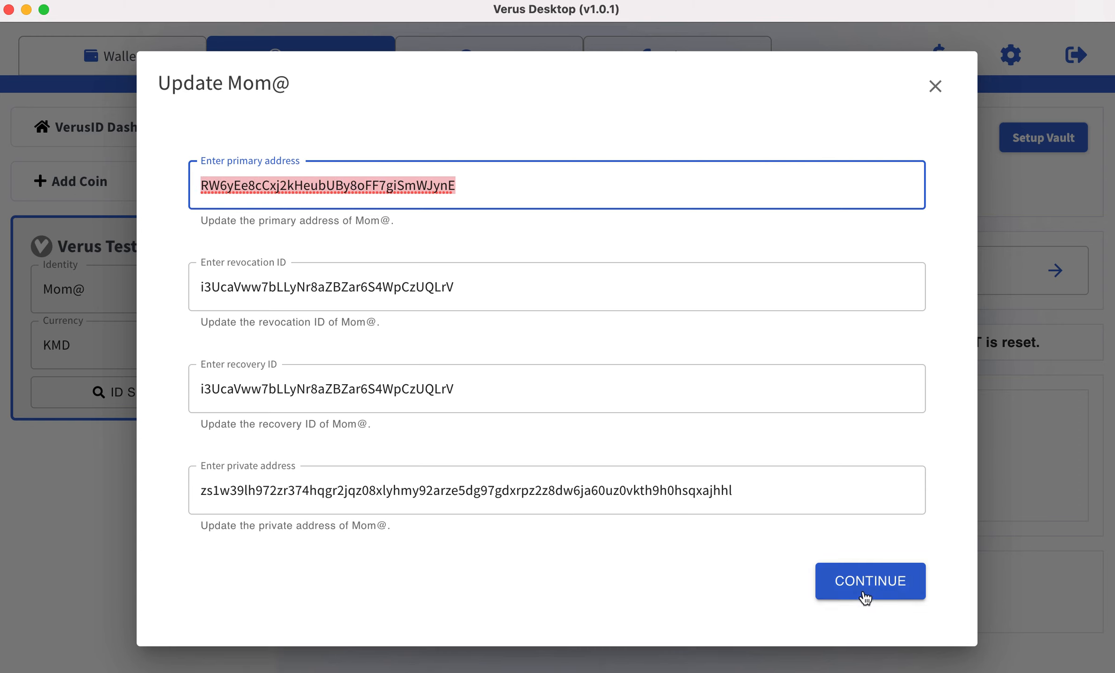
pyautogui.click(746, 594)
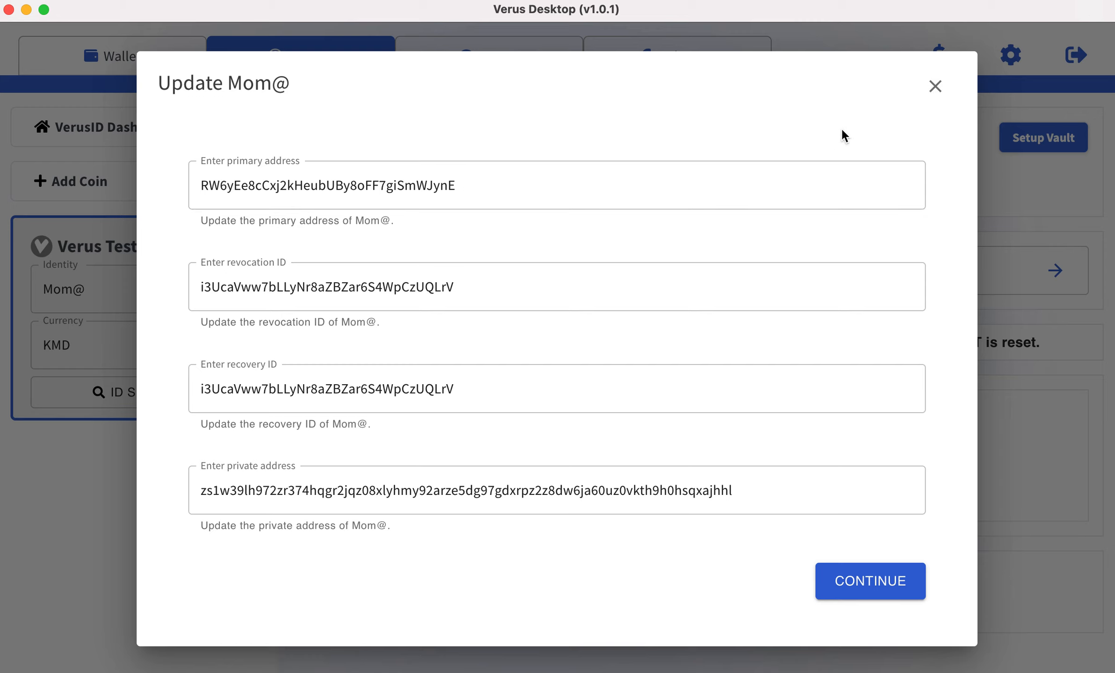
pyautogui.click(936, 87)
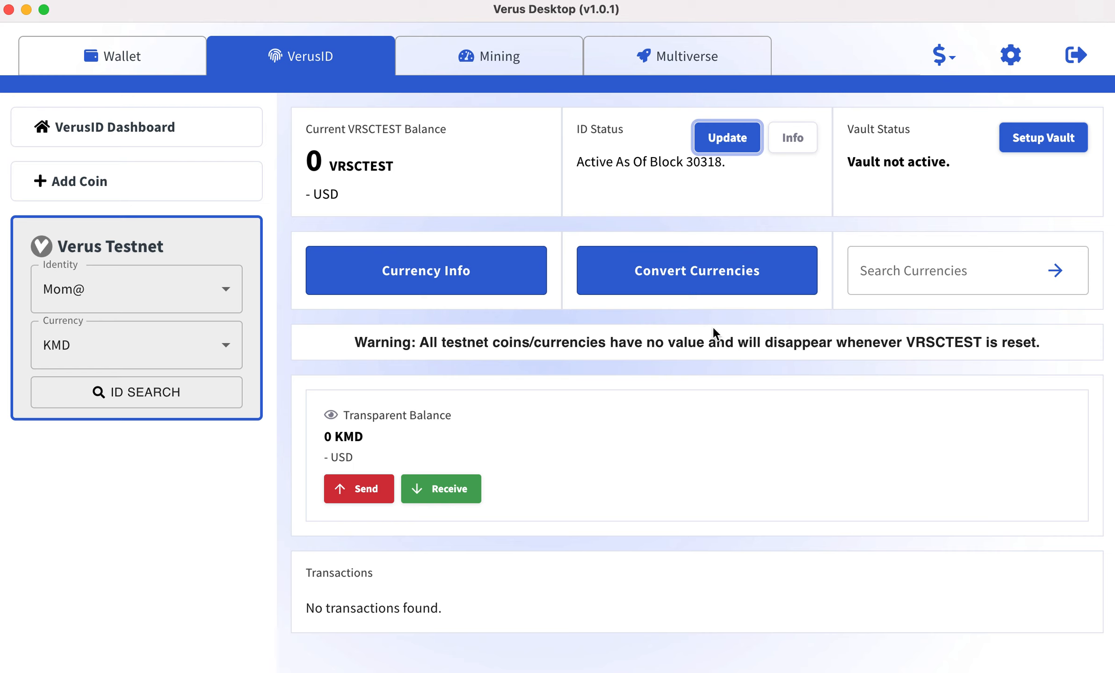
pyautogui.click(725, 139)
pyautogui.click(919, 90)
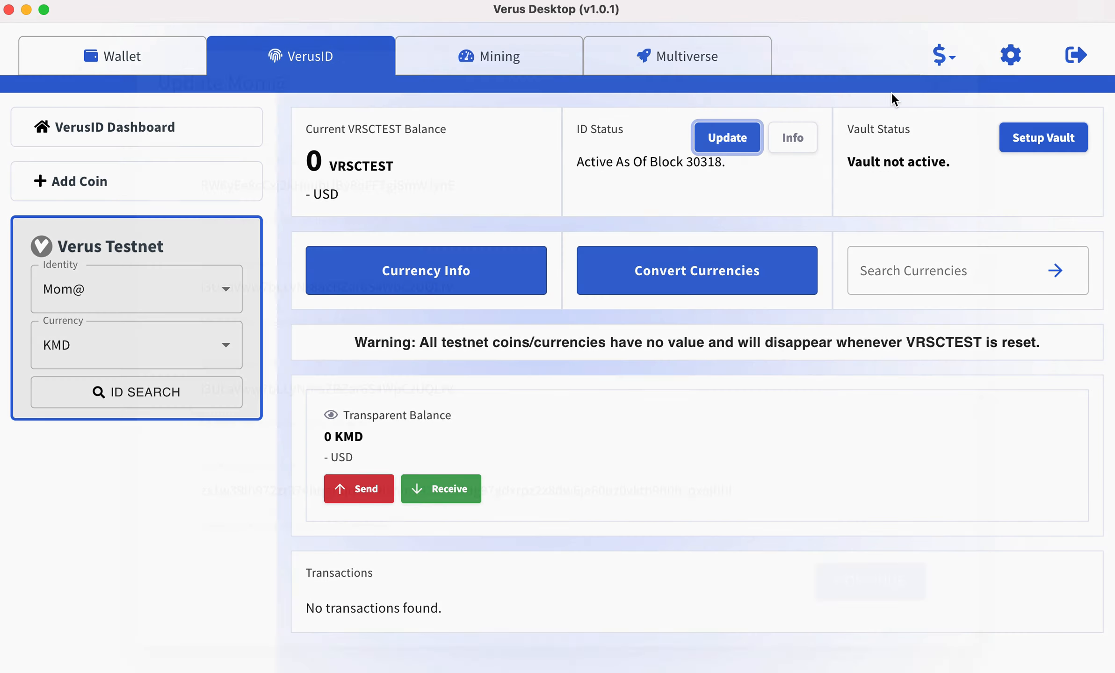
# - Check the ID status block of Mom@, view its identity information and close it
pyautogui.moveTo(725, 162); pyautogui.dragTo(573, 170)
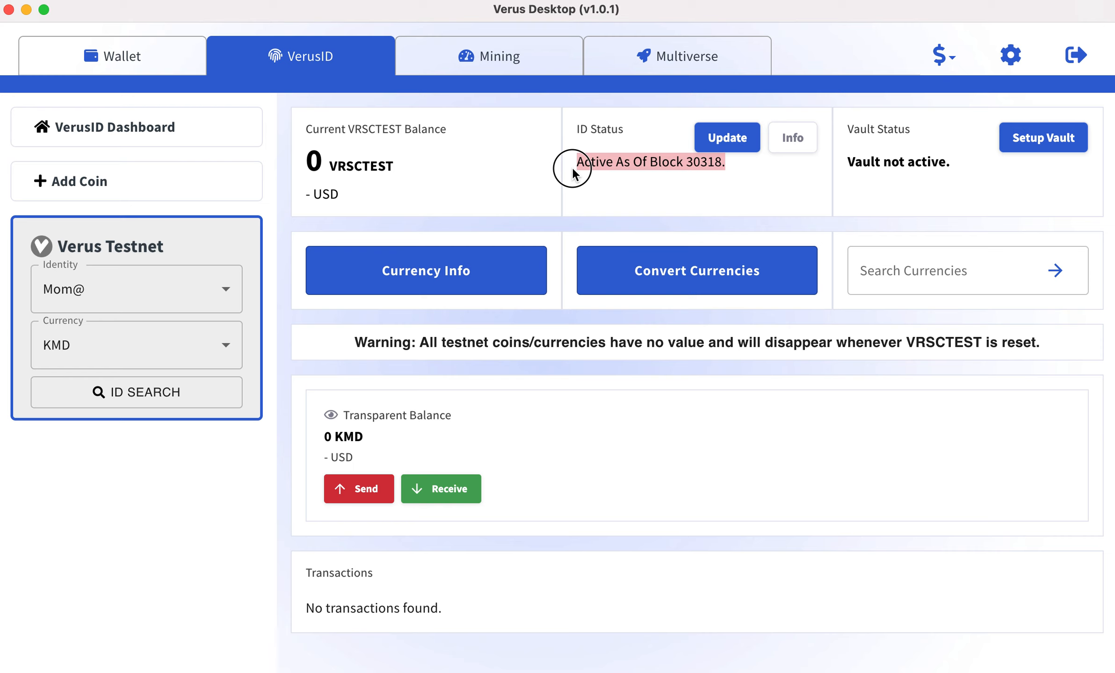
pyautogui.moveTo(686, 163); pyautogui.dragTo(723, 163)
pyautogui.click(755, 181)
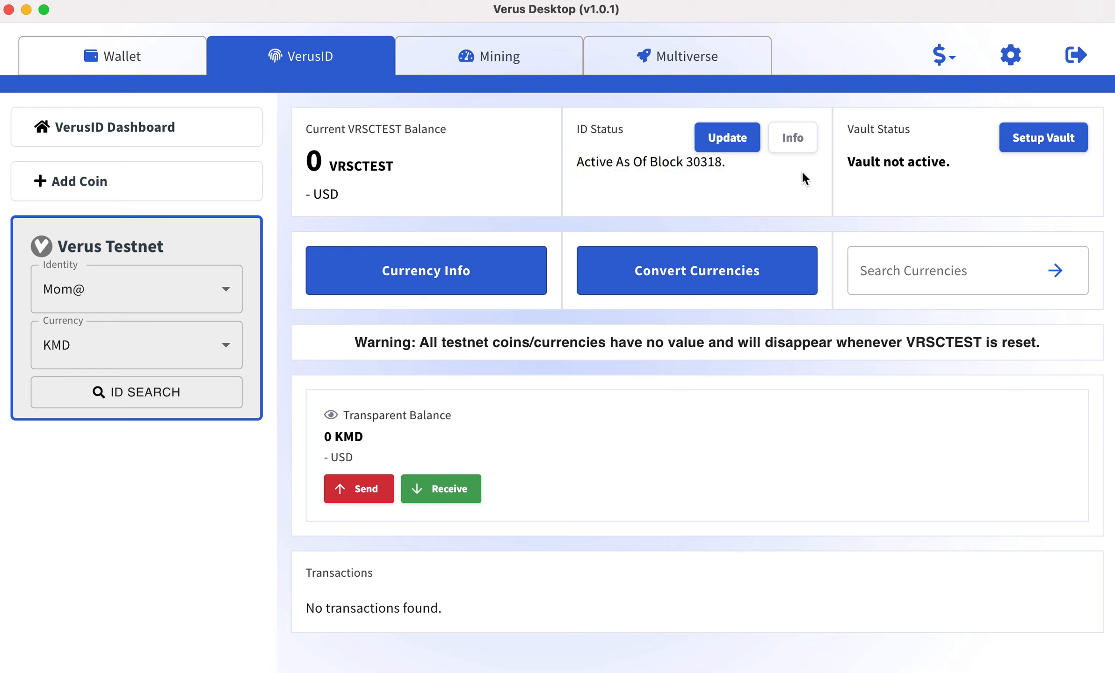
pyautogui.click(800, 143)
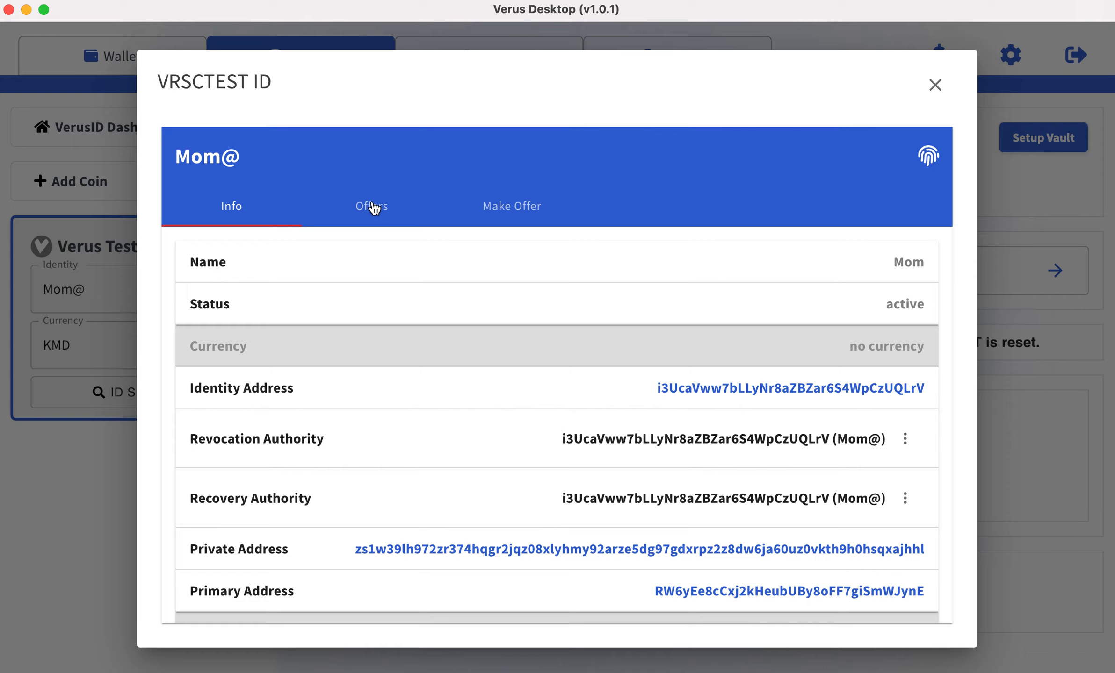
pyautogui.click(936, 85)
# - View the existing offers for Mom@ and compare the Sell and Buy forms for making an offer
pyautogui.click(791, 139)
pyautogui.click(373, 211)
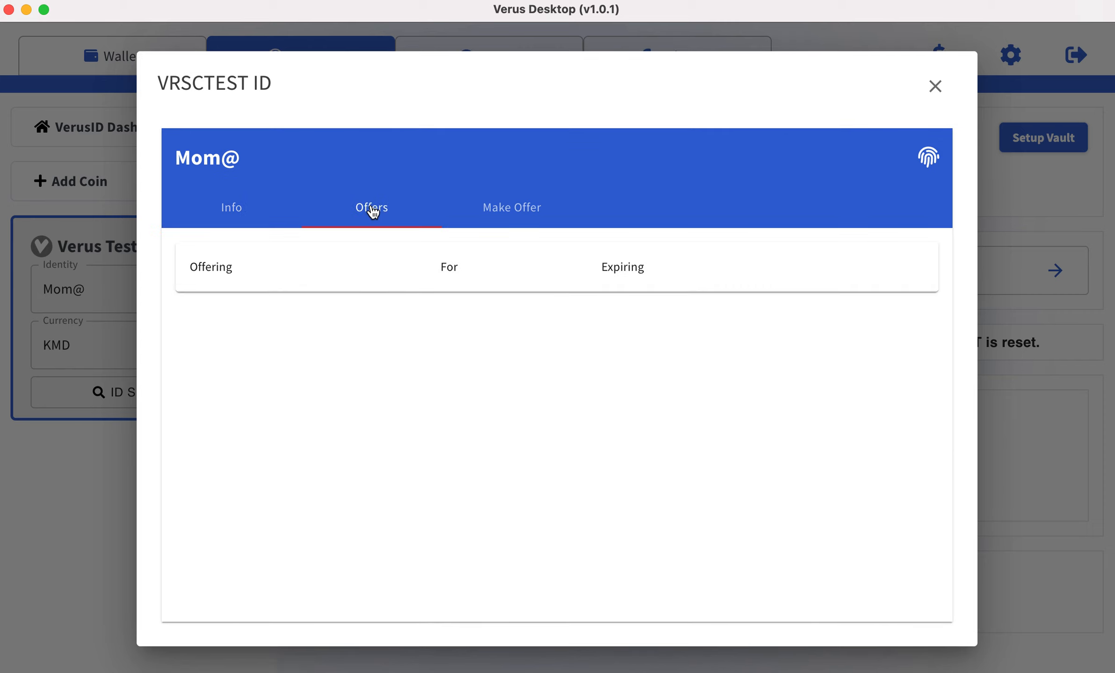
pyautogui.click(500, 212)
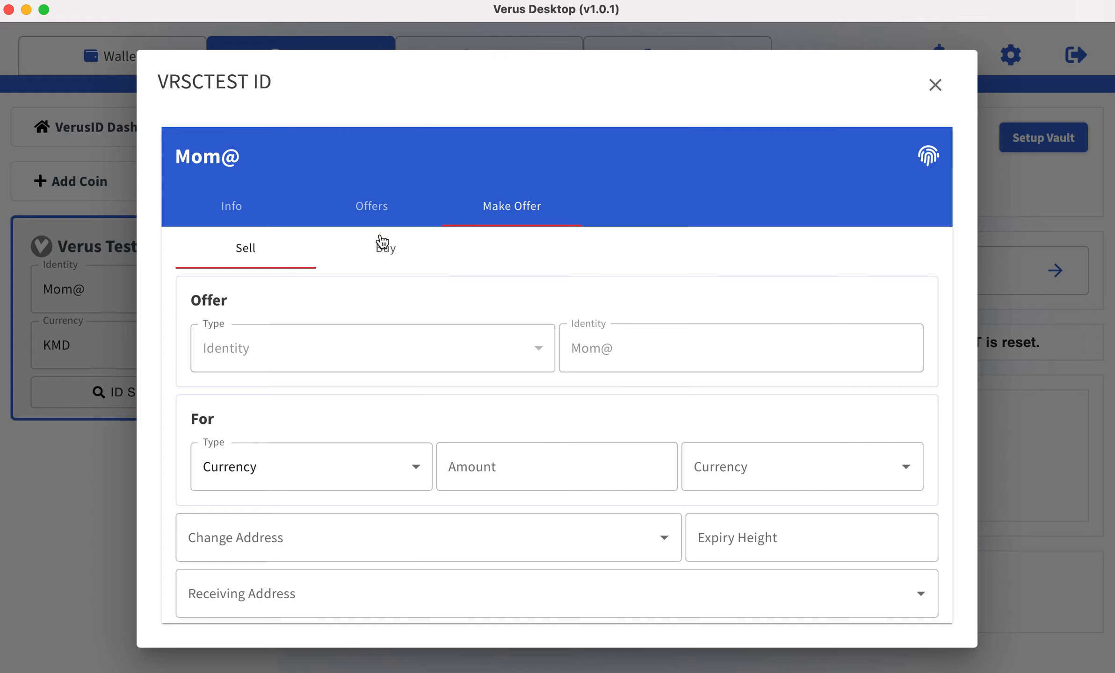
pyautogui.click(234, 257)
pyautogui.click(391, 254)
pyautogui.click(232, 255)
pyautogui.scroll(-1, 706, 428)
pyautogui.scroll(1, 706, 428)
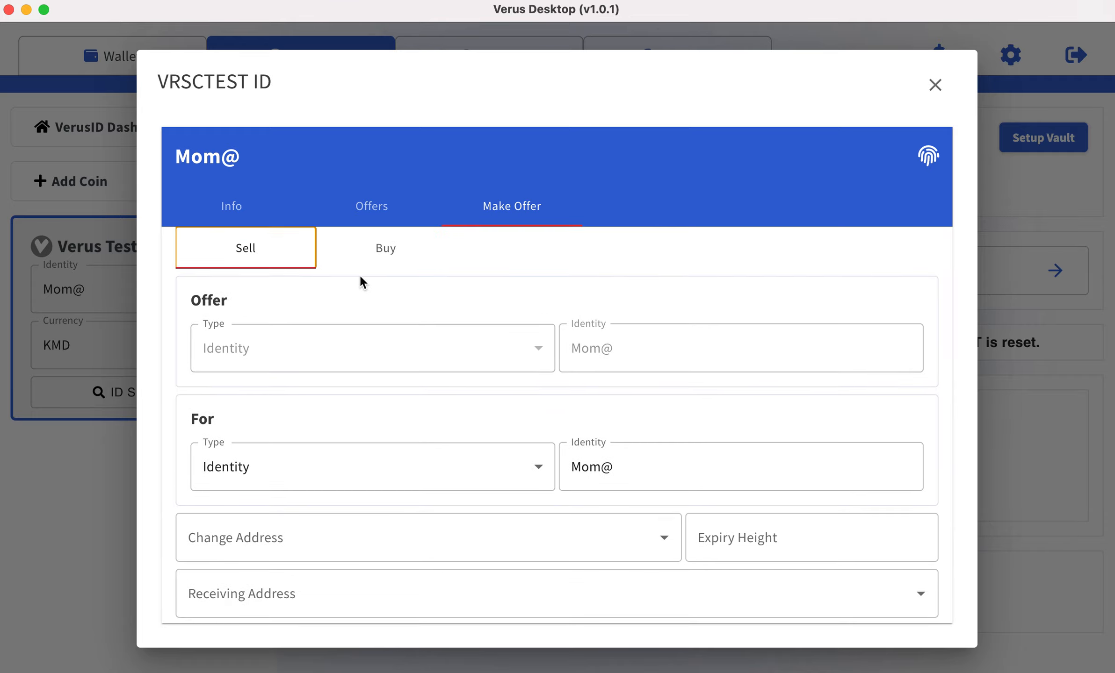
pyautogui.click(282, 252)
pyautogui.click(279, 255)
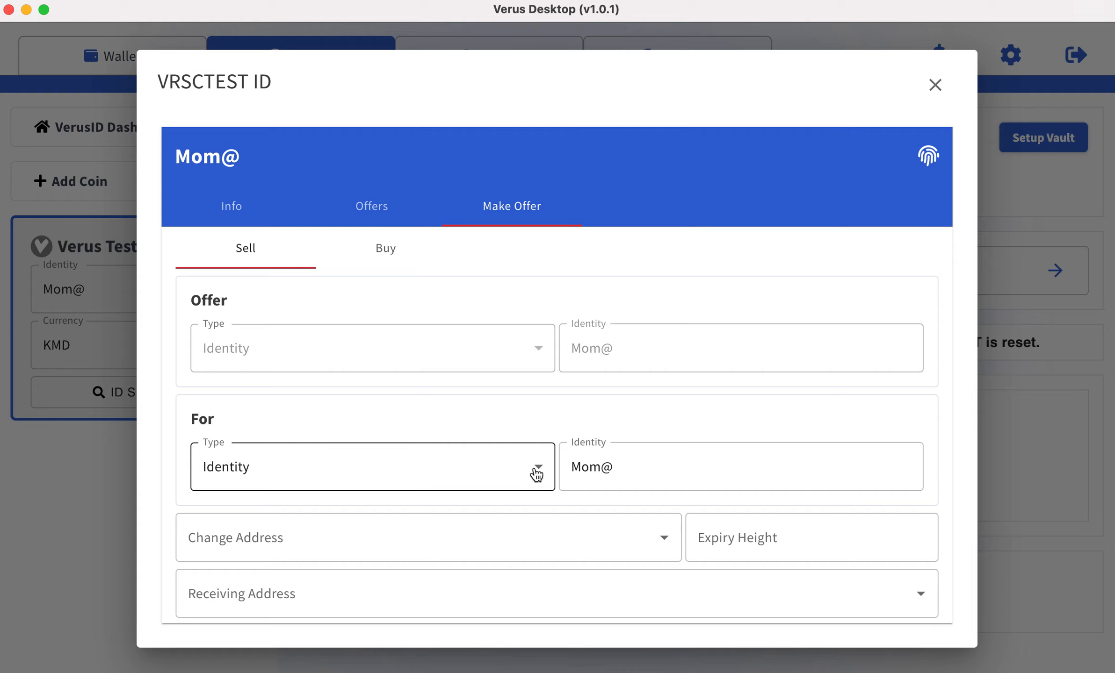
# - Set the identity requested in exchange for Mom@ to oink@ in the sell offer
pyautogui.click(602, 466)
pyautogui.press('BackSpace')
pyautogui.press('BackSpace')
pyautogui.press('BackSpace')
pyautogui.write('oink')
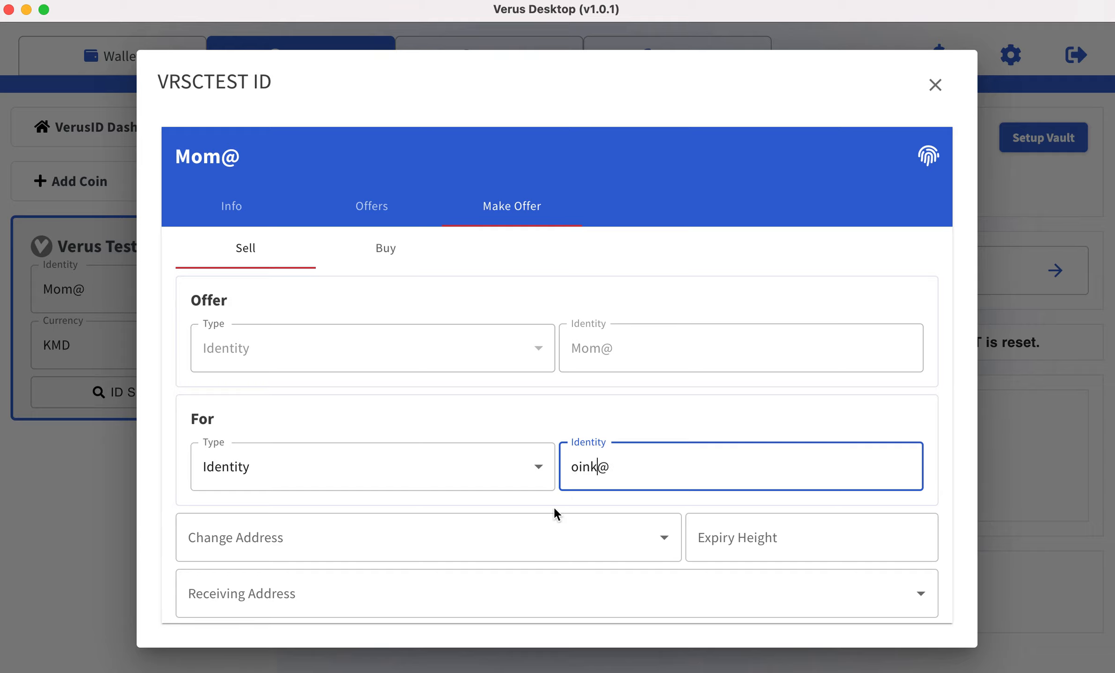
# - Review the receiving address choices for the offer trading Mom@ for oink@ without selecting one
pyautogui.scroll(-2, 797, 393)
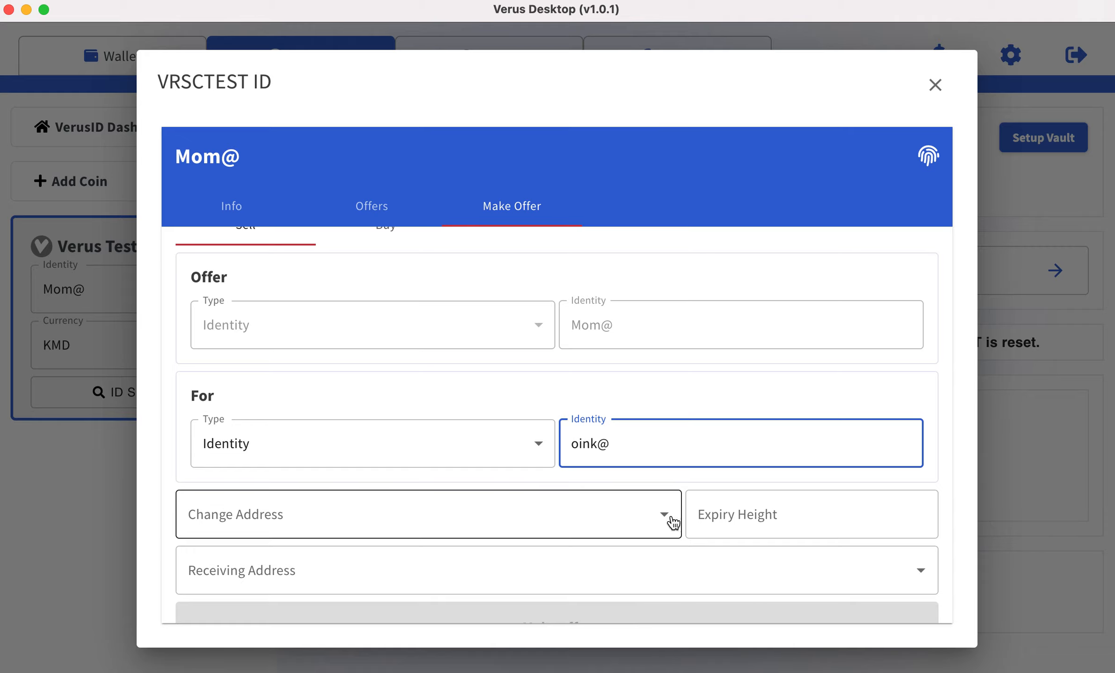
pyautogui.scroll(1, 580, 521)
pyautogui.scroll(-1, 580, 522)
pyautogui.click(432, 578)
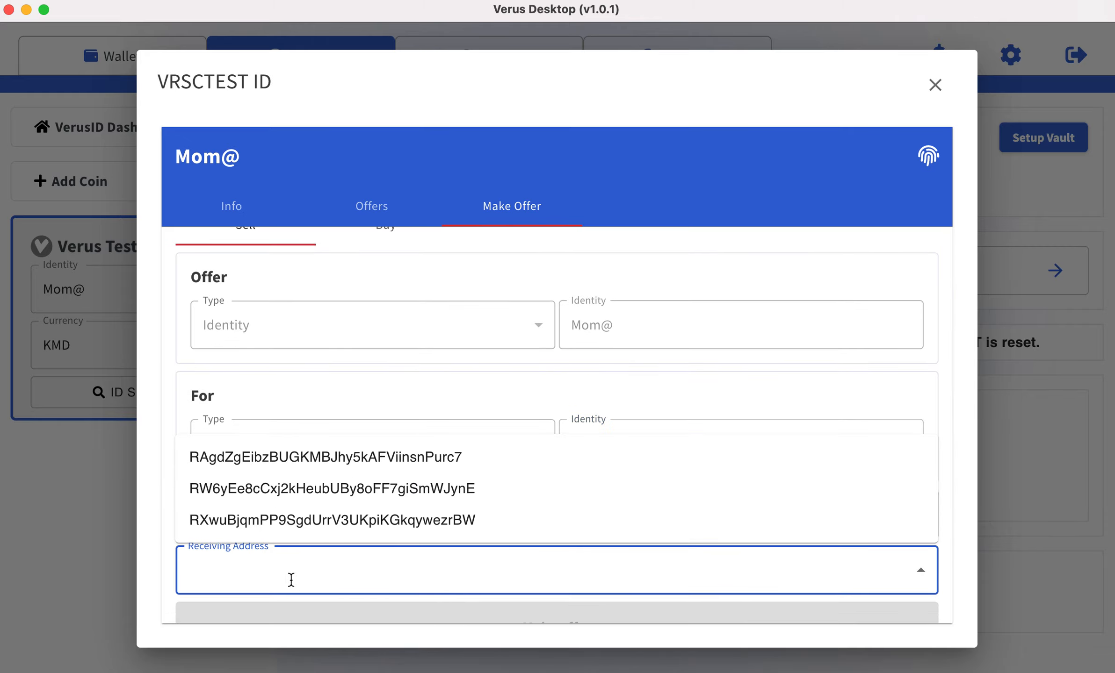
pyautogui.click(171, 524)
pyautogui.moveTo(597, 443); pyautogui.dragTo(571, 444)
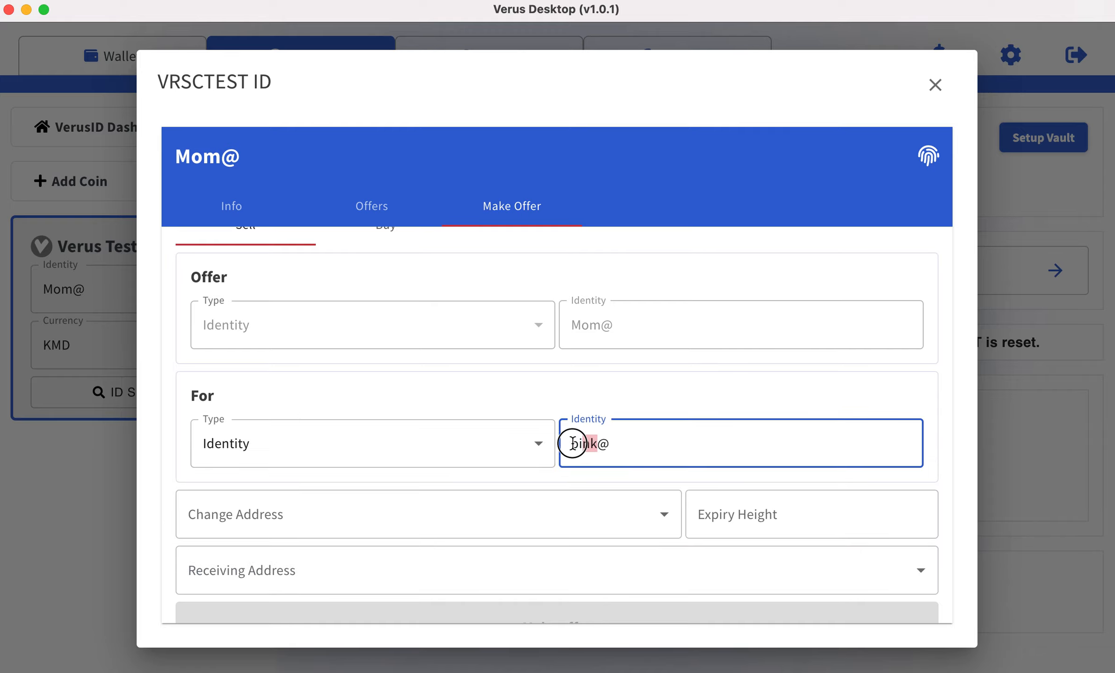
pyautogui.click(620, 485)
pyautogui.click(478, 580)
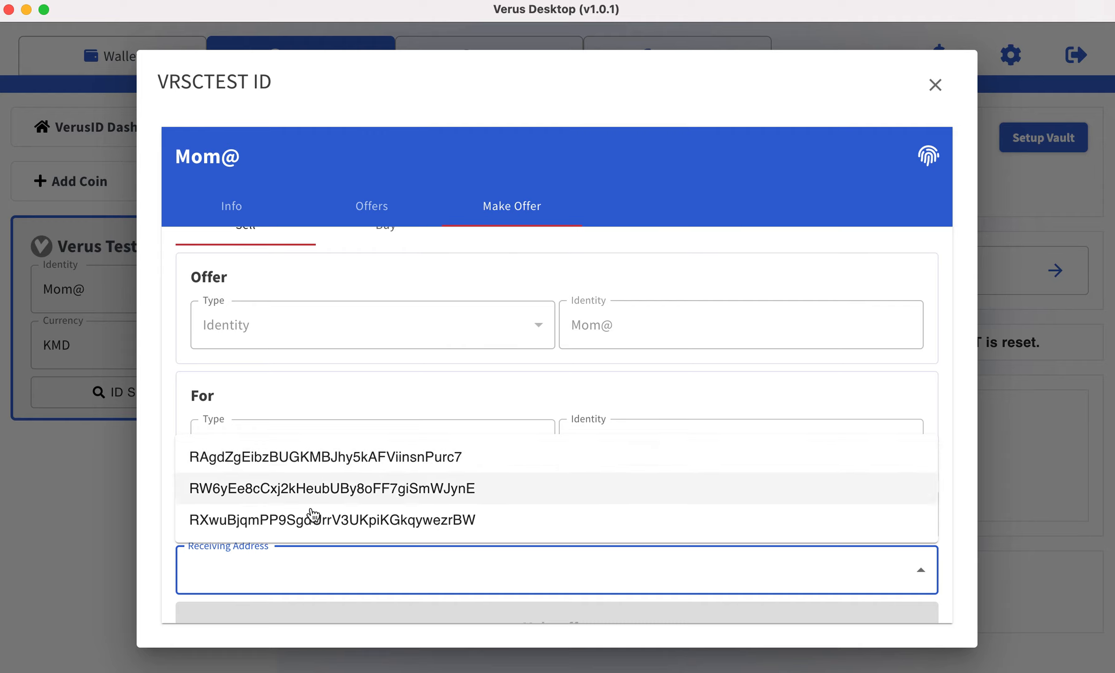
pyautogui.click(165, 524)
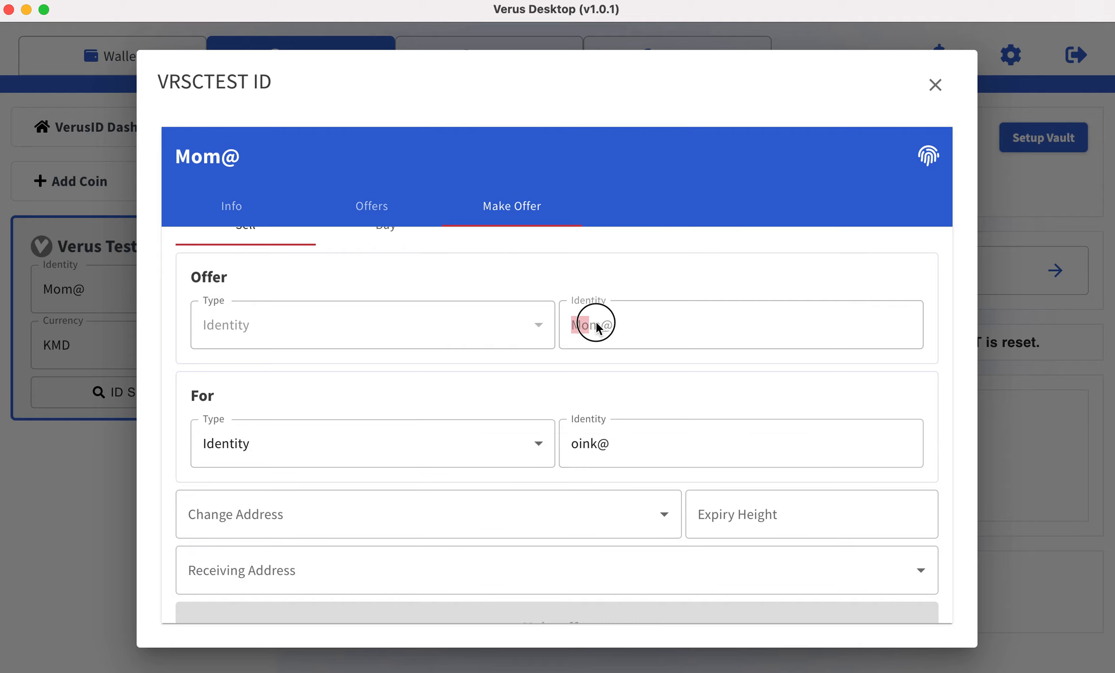
# - Examine the offered Mom@ identity and the expiry height setting of the sell offer
pyautogui.click(608, 368)
pyautogui.moveTo(570, 326); pyautogui.dragTo(602, 327)
pyautogui.click(605, 391)
pyautogui.click(801, 516)
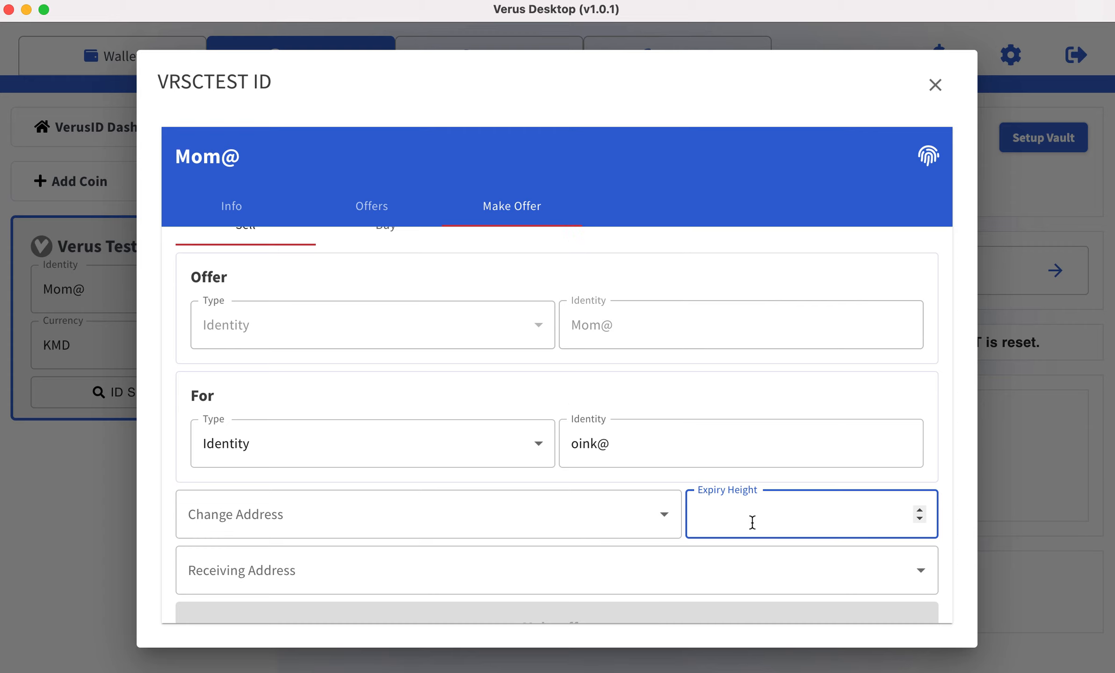
pyautogui.click(733, 516)
pyautogui.click(719, 472)
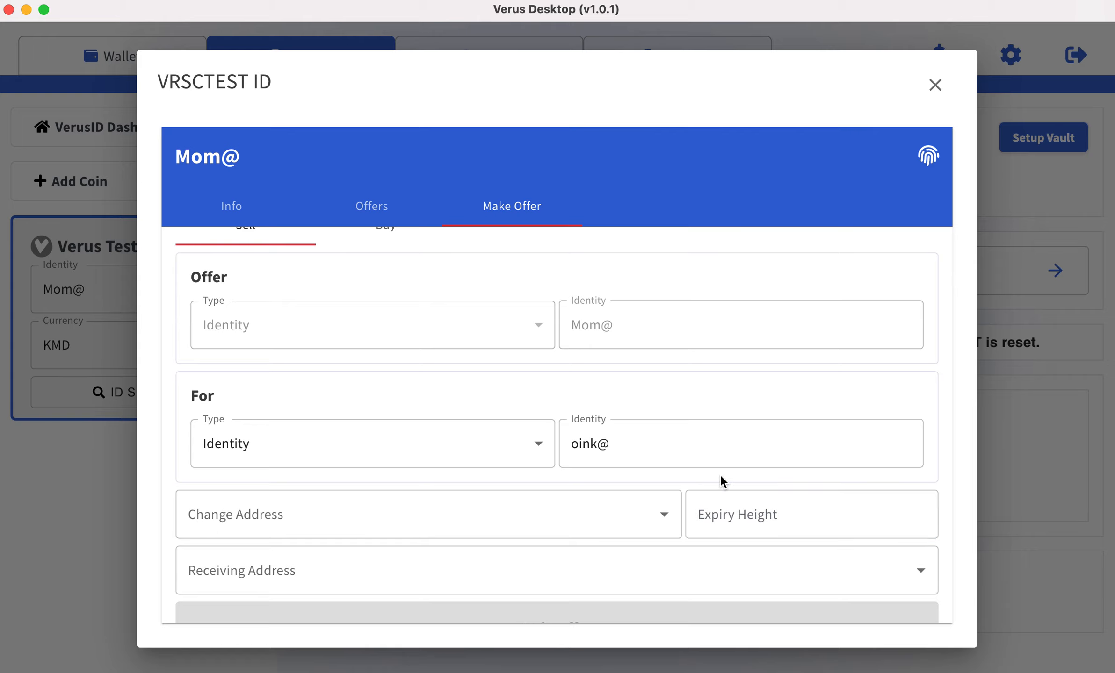
pyautogui.click(719, 515)
pyautogui.click(708, 473)
pyautogui.scroll(1, 709, 475)
pyautogui.scroll(-1, 709, 475)
# - Change what is requested in the Mom@ sell offer from an identity to a currency
pyautogui.click(538, 448)
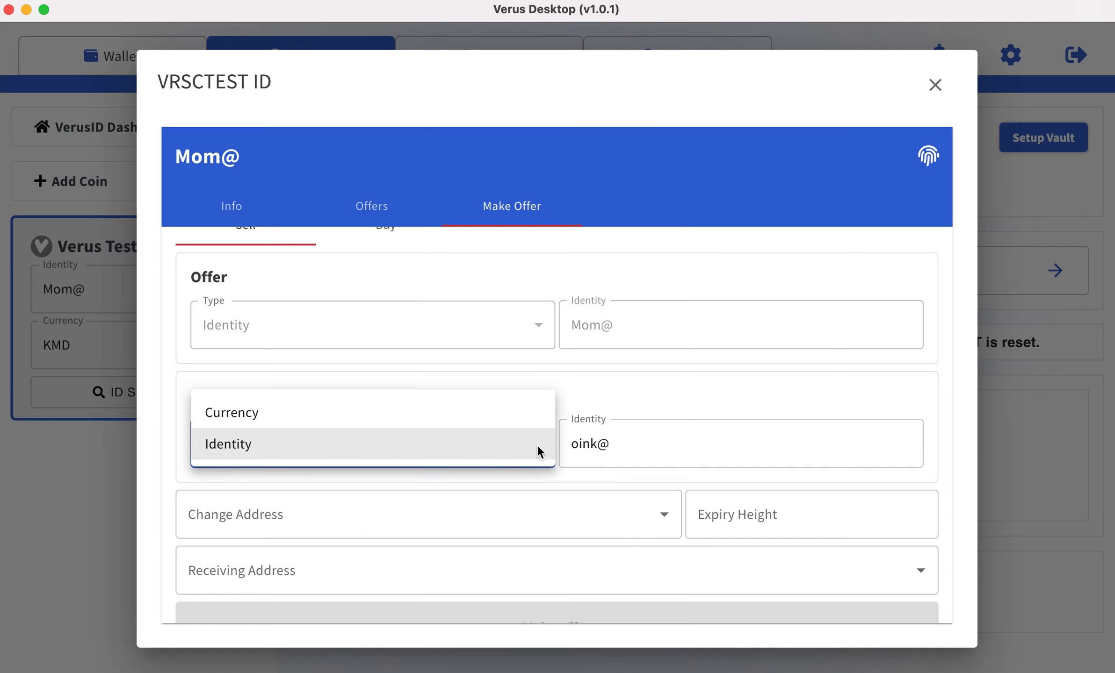
pyautogui.click(355, 421)
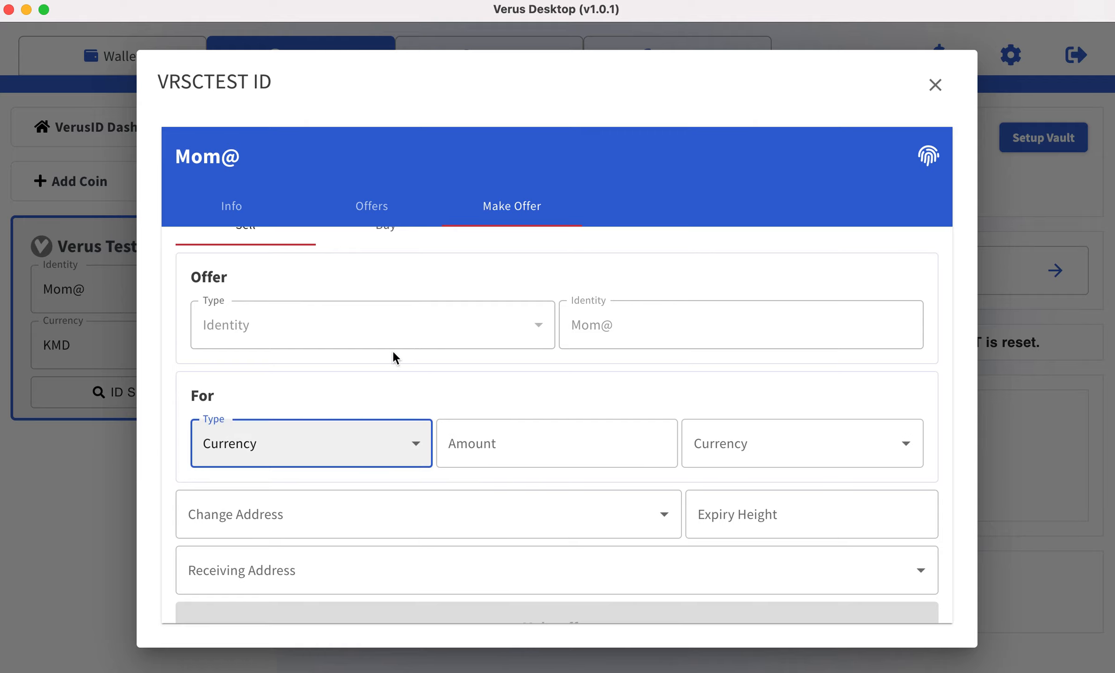
pyautogui.click(587, 326)
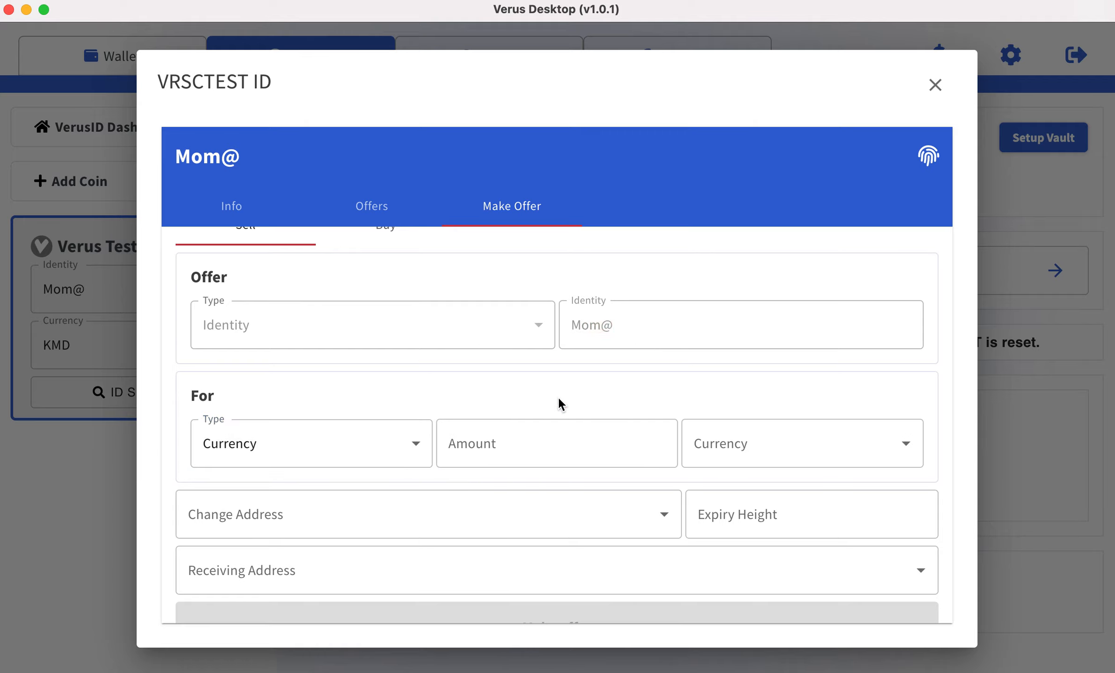
# - Set the sell offer to request 400 VRSCTEST in exchange for the Mom@ identity
pyautogui.click(513, 438)
pyautogui.click(779, 448)
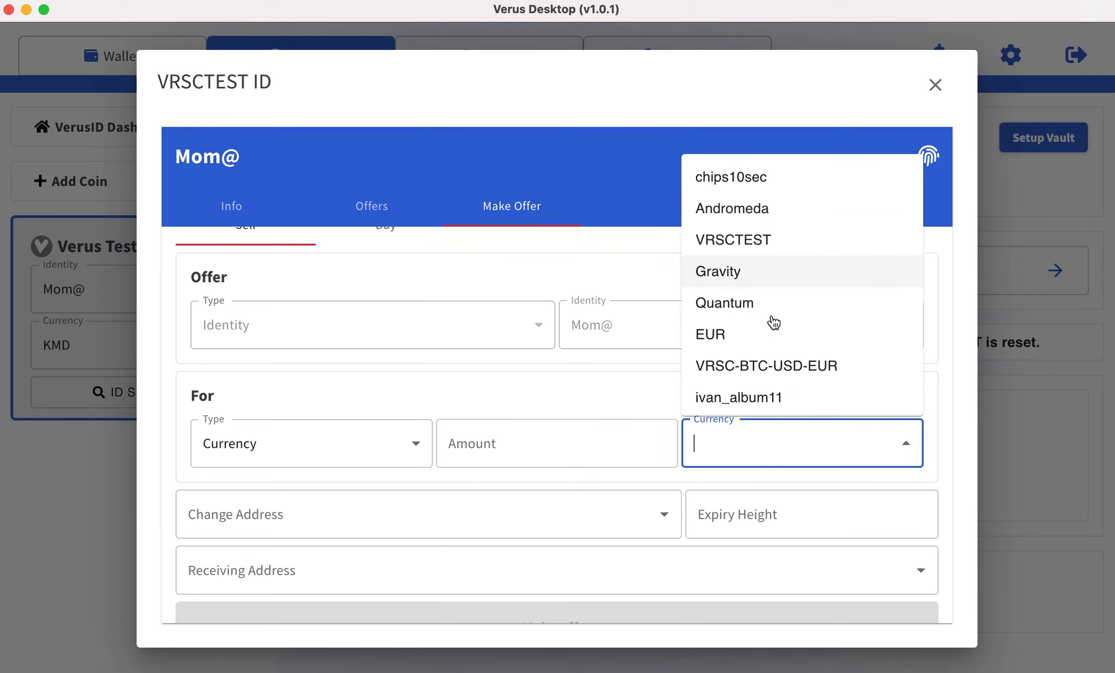
pyautogui.scroll(-5, 799, 318)
pyautogui.scroll(-15, 810, 336)
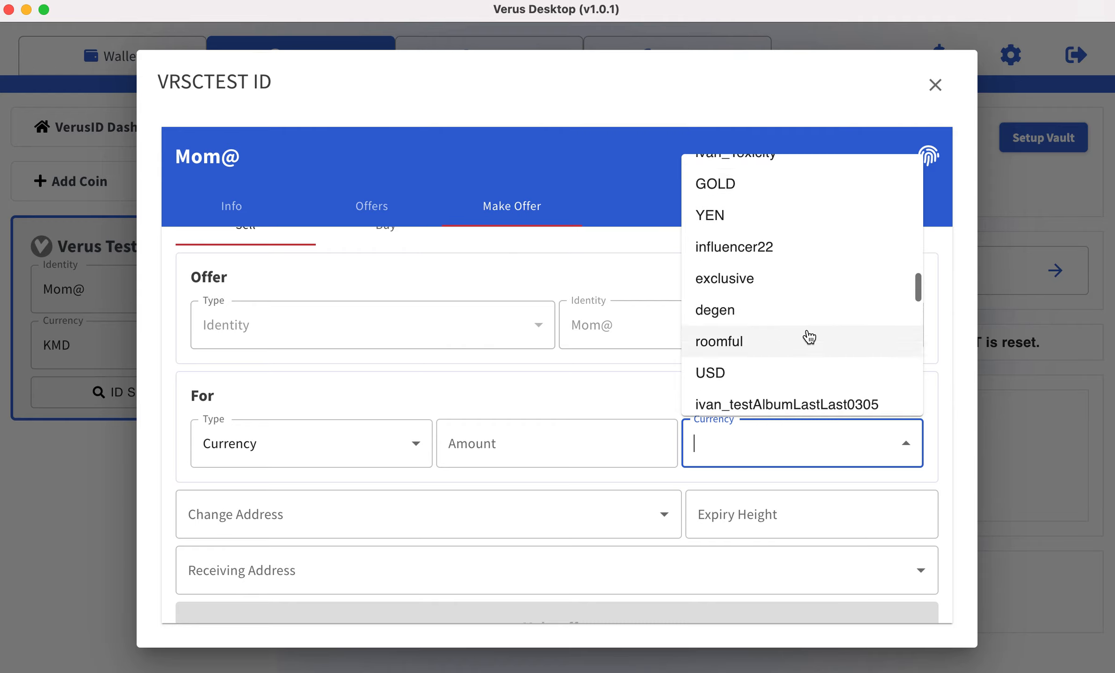
pyautogui.scroll(20, 809, 336)
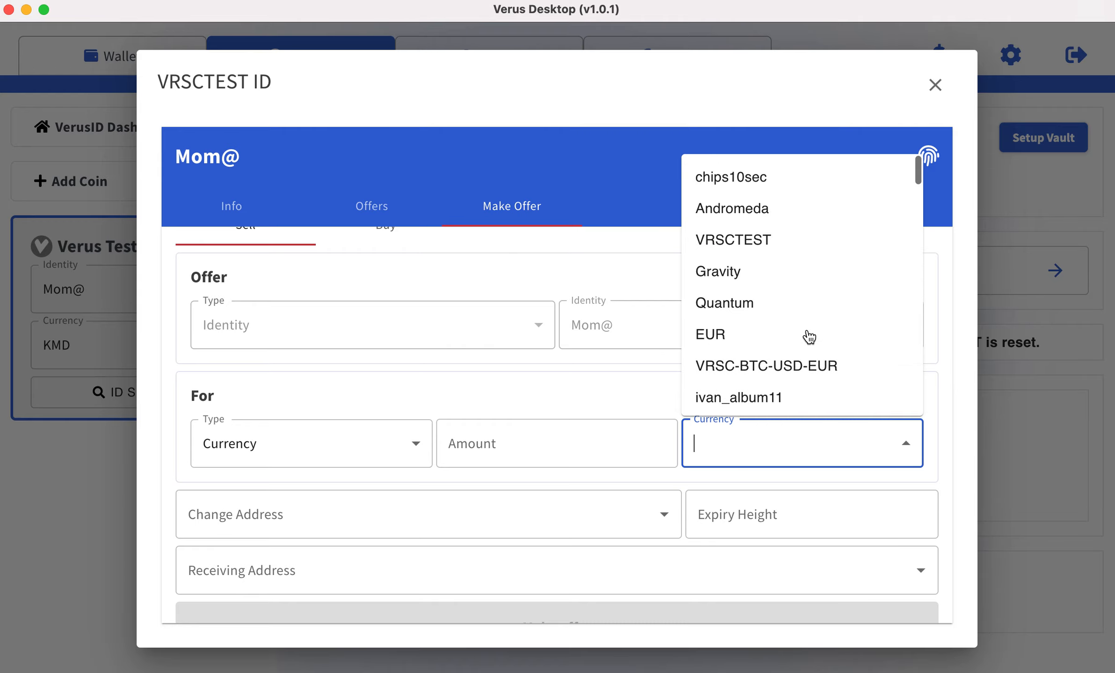
pyautogui.click(757, 240)
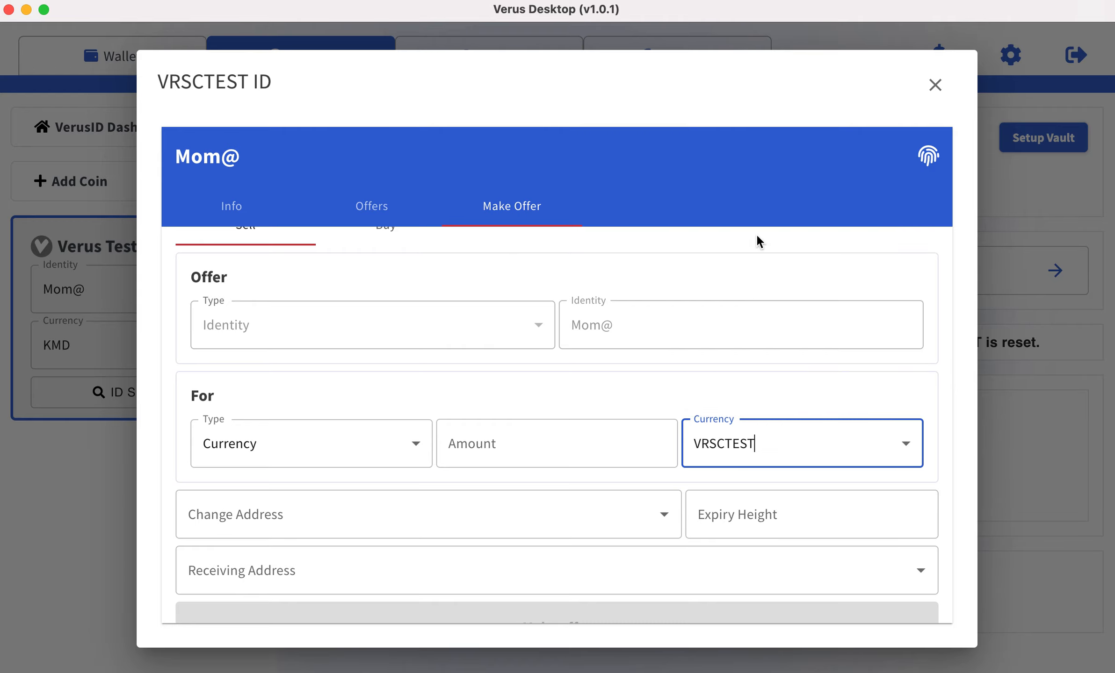
pyautogui.click(506, 452)
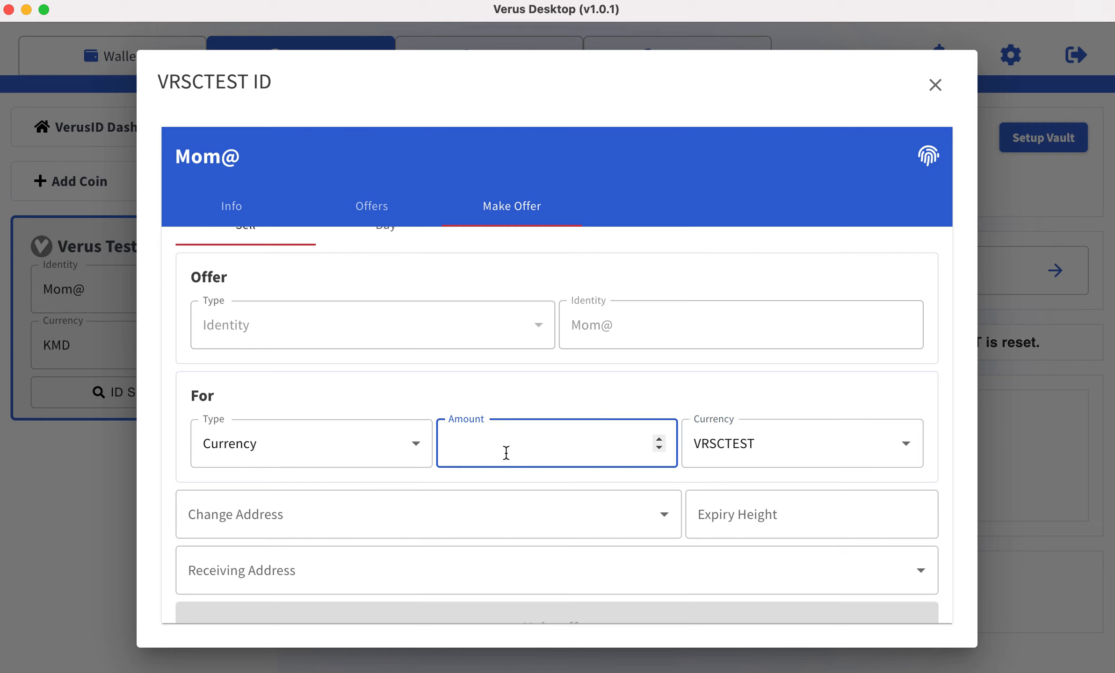
pyautogui.write('4000')
pyautogui.click(507, 401)
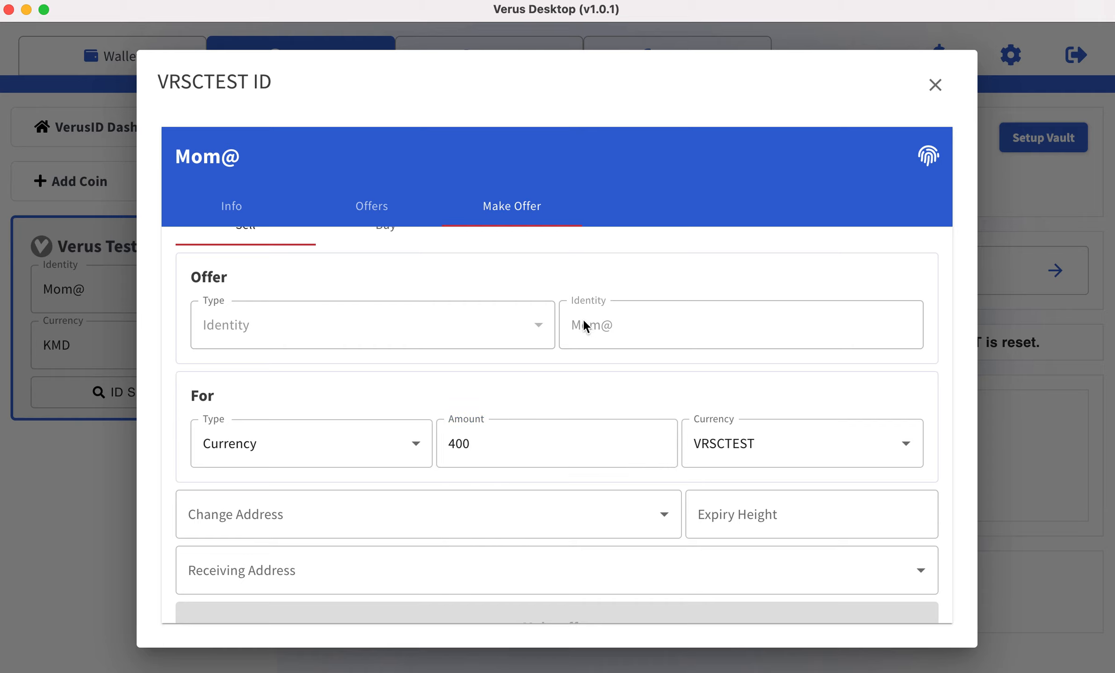
pyautogui.scroll(1, 770, 381)
pyautogui.scroll(-1, 770, 381)
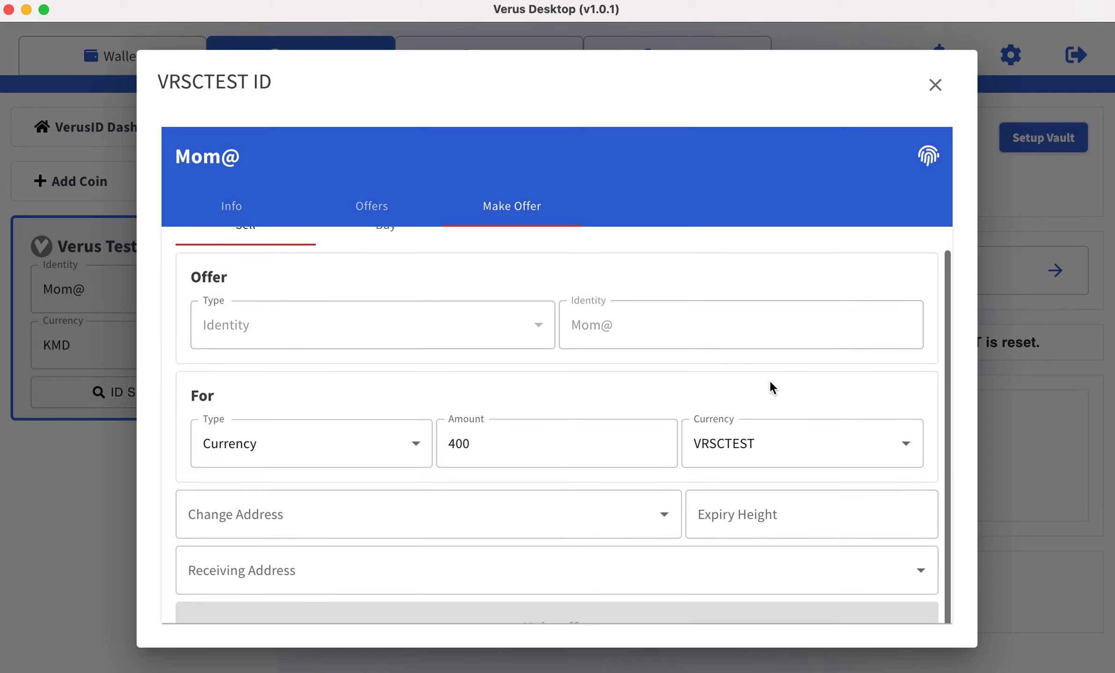
# - View the sell offer's change address choices without selecting one and set its expiry height to 40000
pyautogui.click(405, 530)
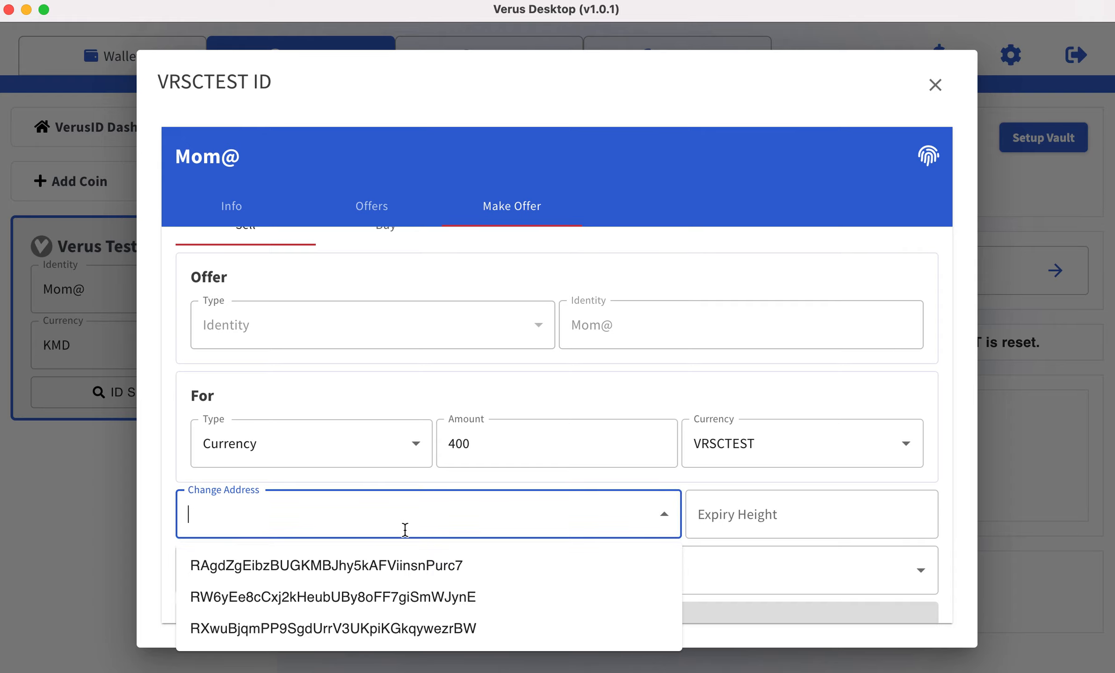
pyautogui.click(781, 518)
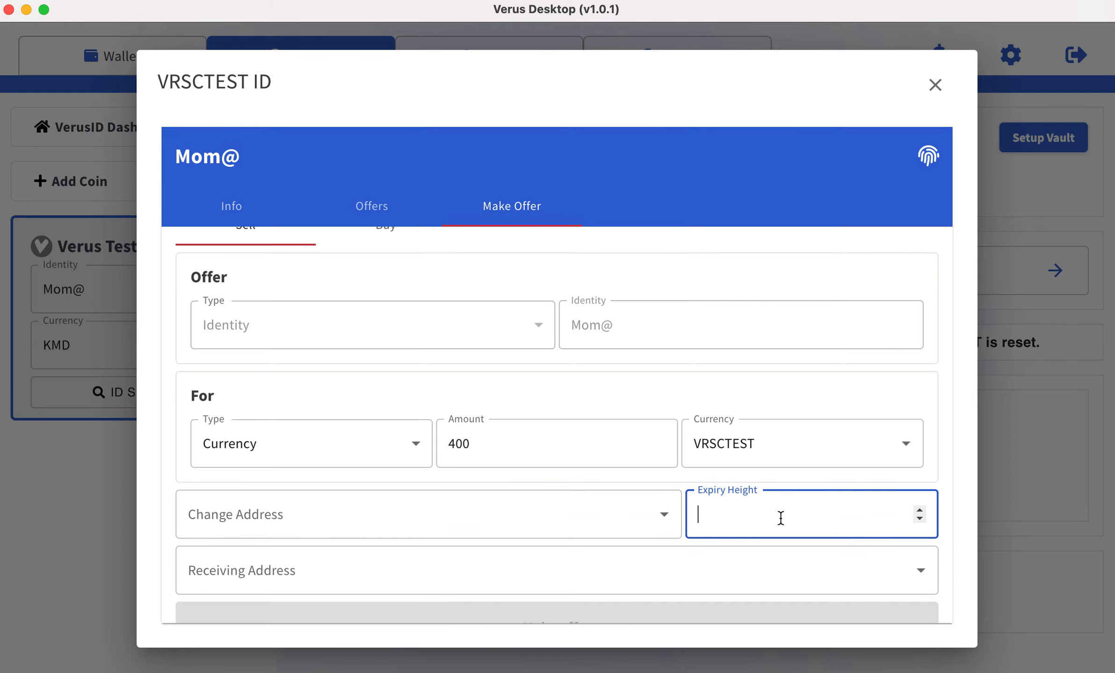
pyautogui.write('40000')
pyautogui.moveTo(744, 511); pyautogui.dragTo(685, 511)
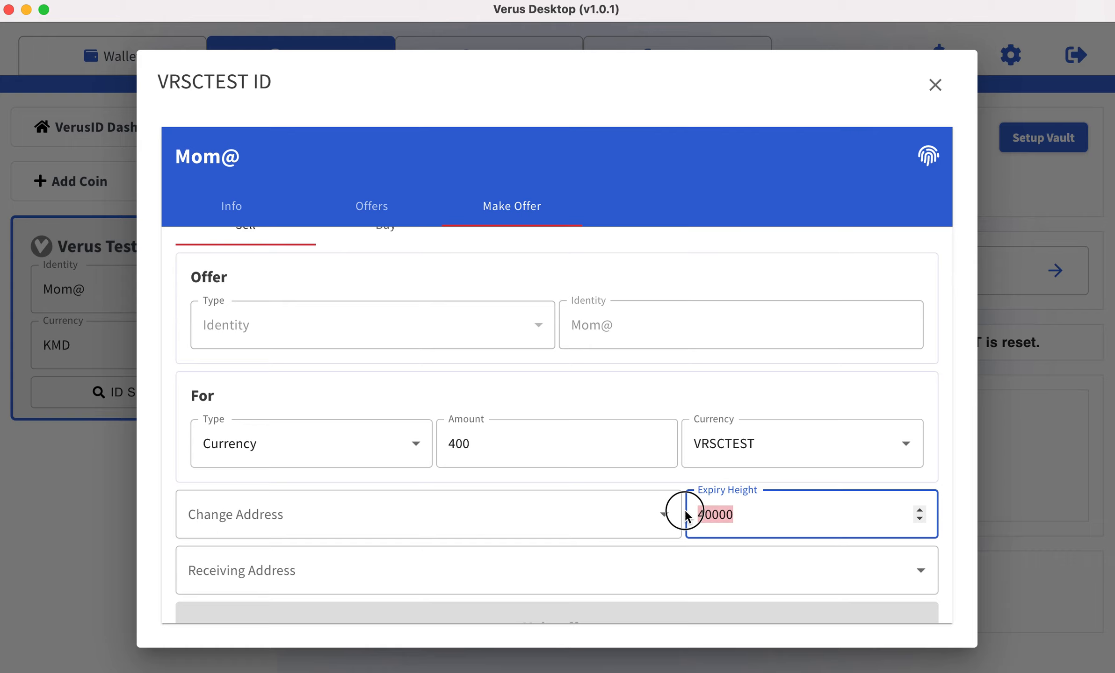
pyautogui.click(688, 484)
pyautogui.moveTo(741, 516); pyautogui.dragTo(701, 515)
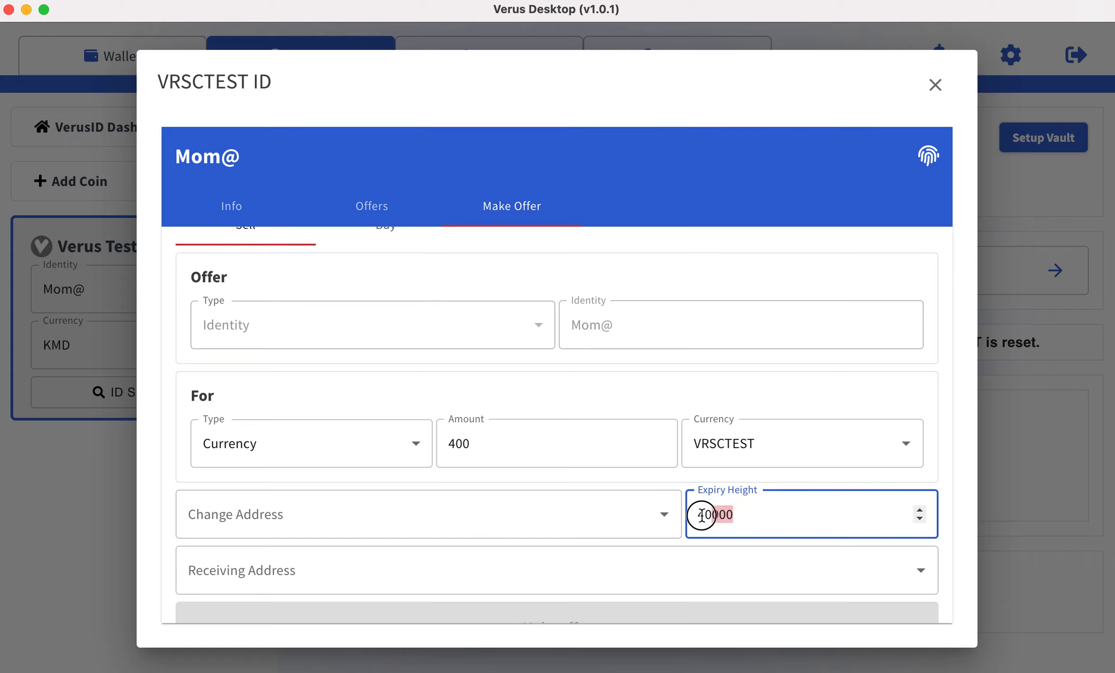
pyautogui.click(677, 480)
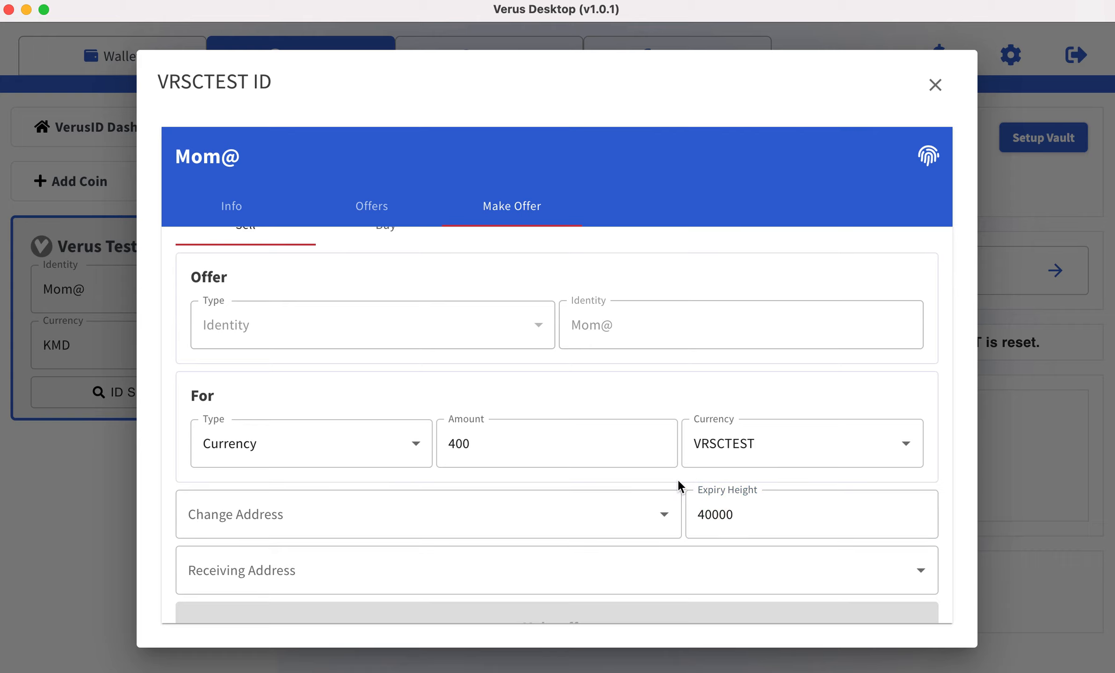
# - Review the receiving address choices, expiry height and requested amount of the Mom@ sell offer without changing them
pyautogui.click(921, 572)
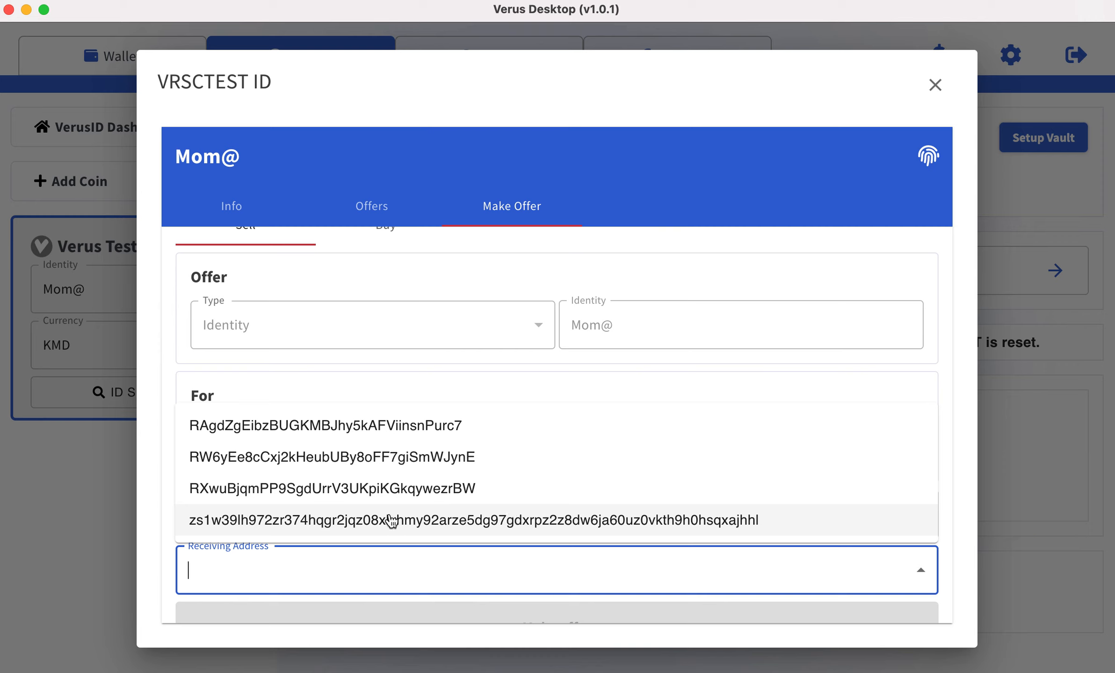
pyautogui.click(169, 512)
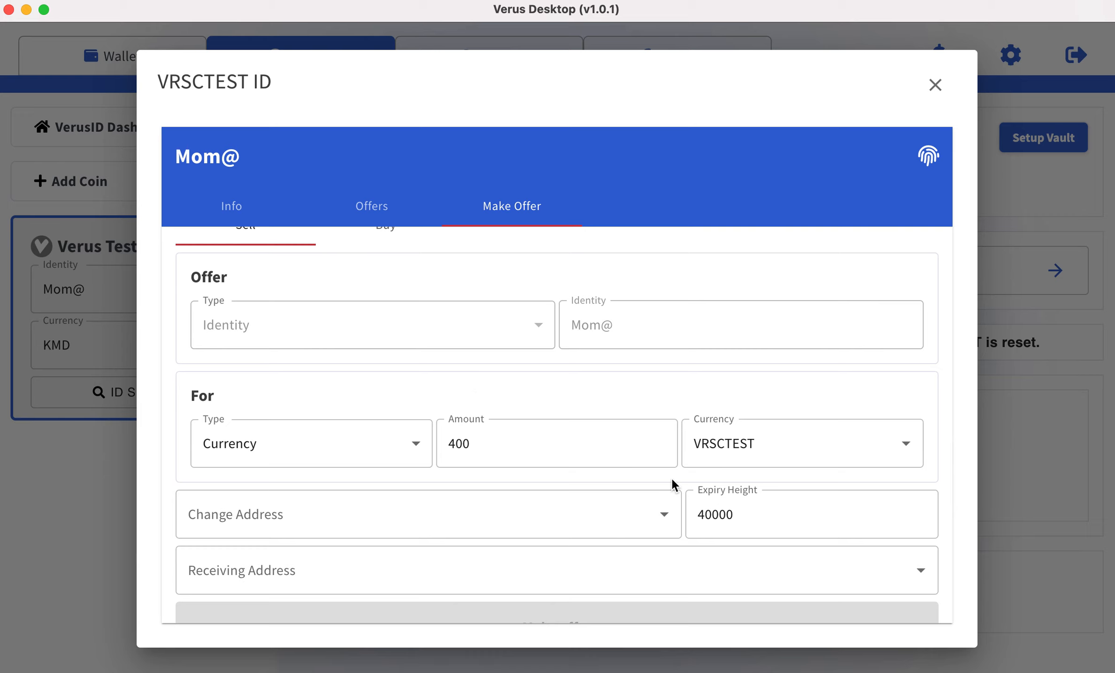
pyautogui.click(749, 511)
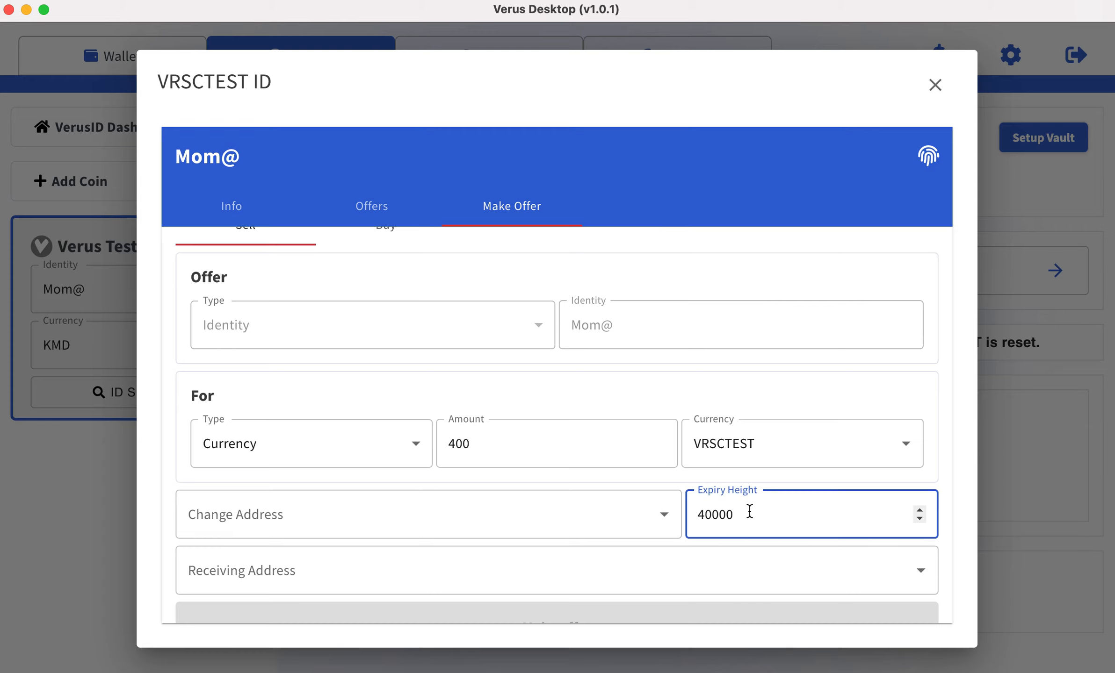
pyautogui.click(658, 387)
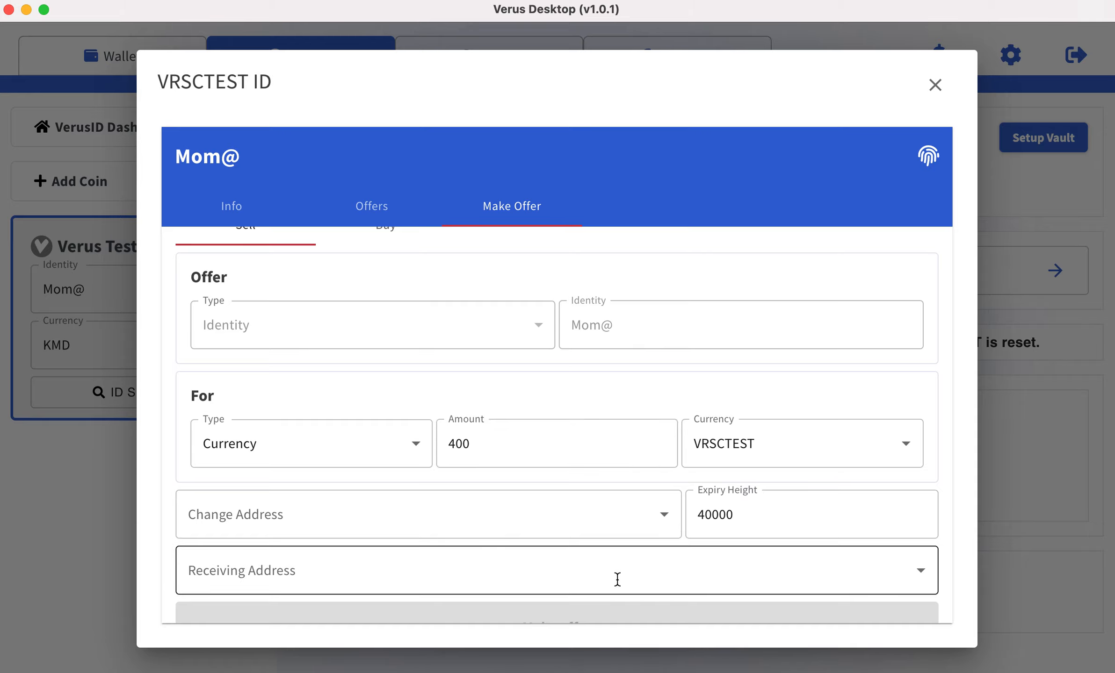
pyautogui.click(616, 578)
pyautogui.click(451, 378)
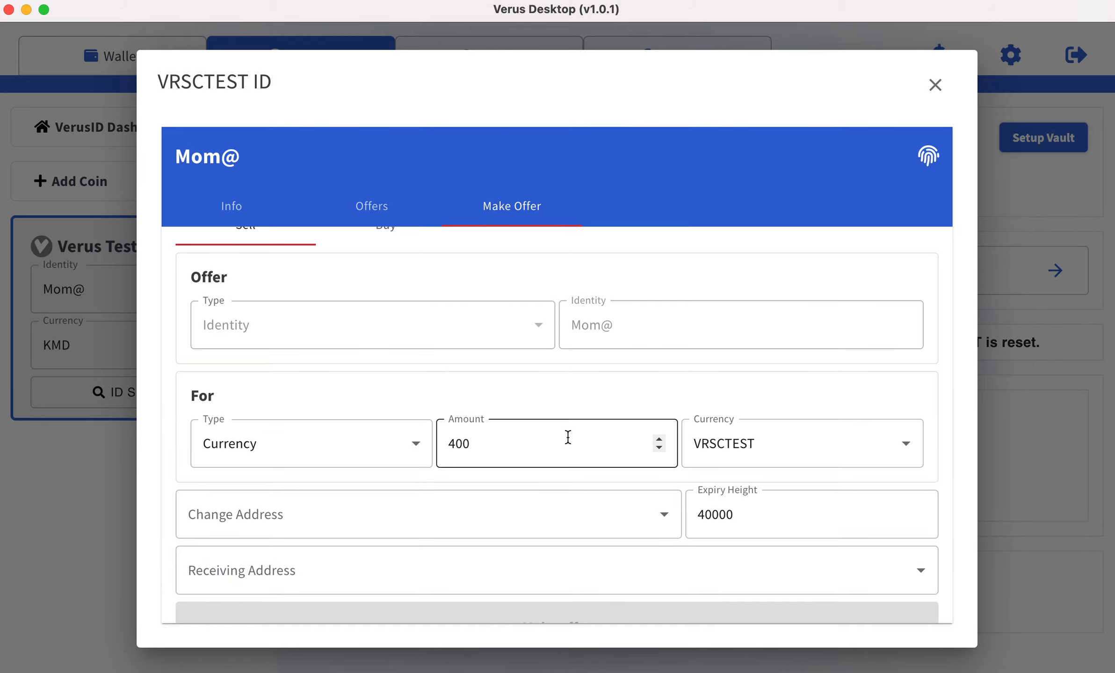
pyautogui.moveTo(448, 451); pyautogui.dragTo(477, 450)
pyautogui.click(534, 378)
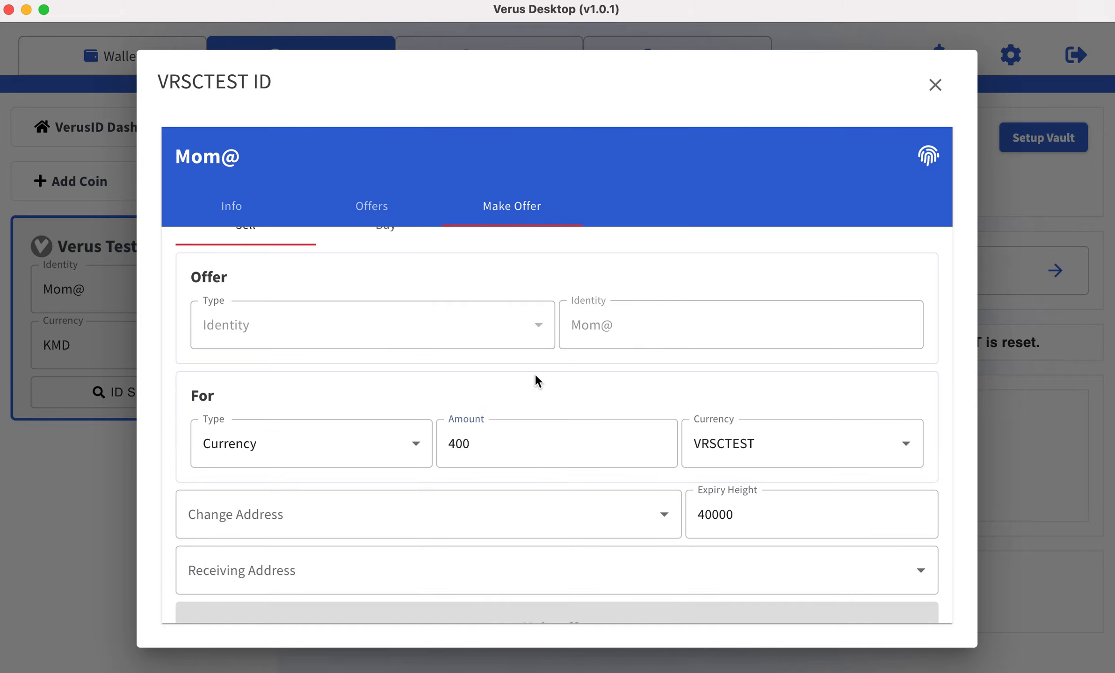
# - Select the private address starting with zs1 as the receiving address of the Mom@ sell offer
pyautogui.click(518, 580)
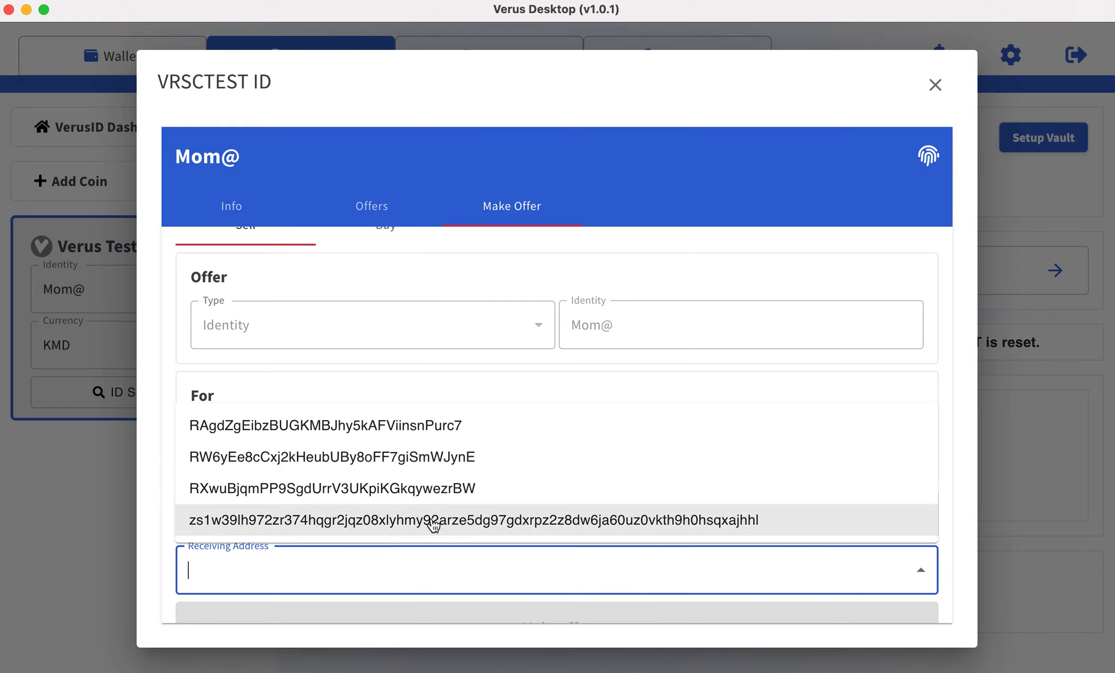
pyautogui.click(485, 520)
pyautogui.click(740, 574)
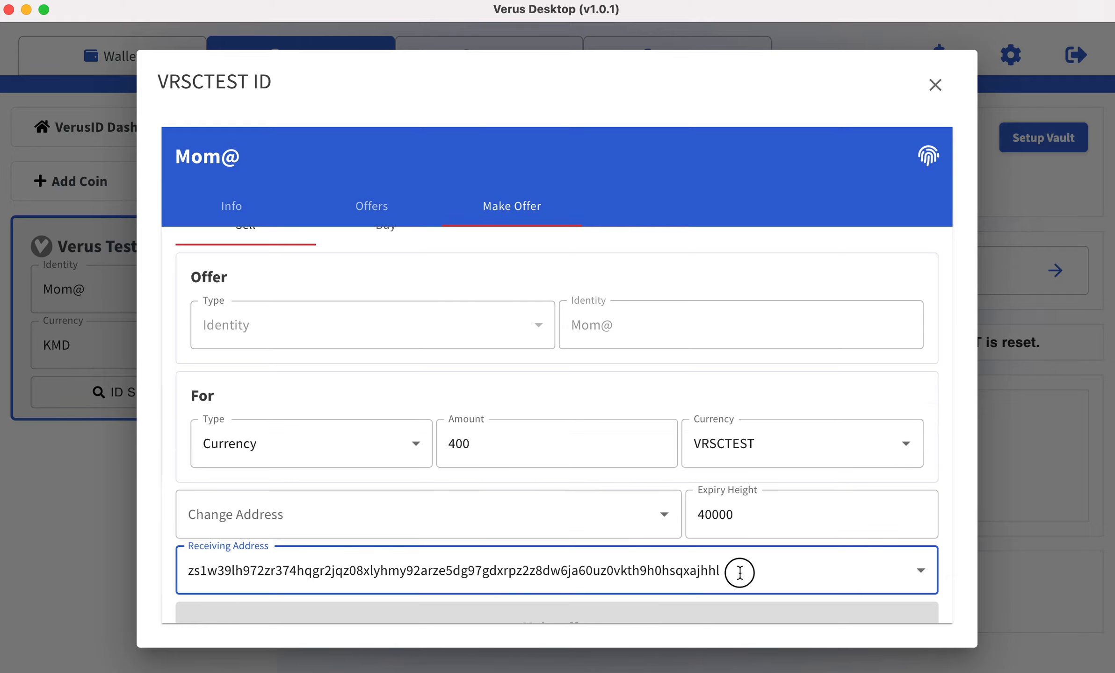
pyautogui.moveTo(774, 574); pyautogui.dragTo(168, 571)
pyautogui.click(373, 487)
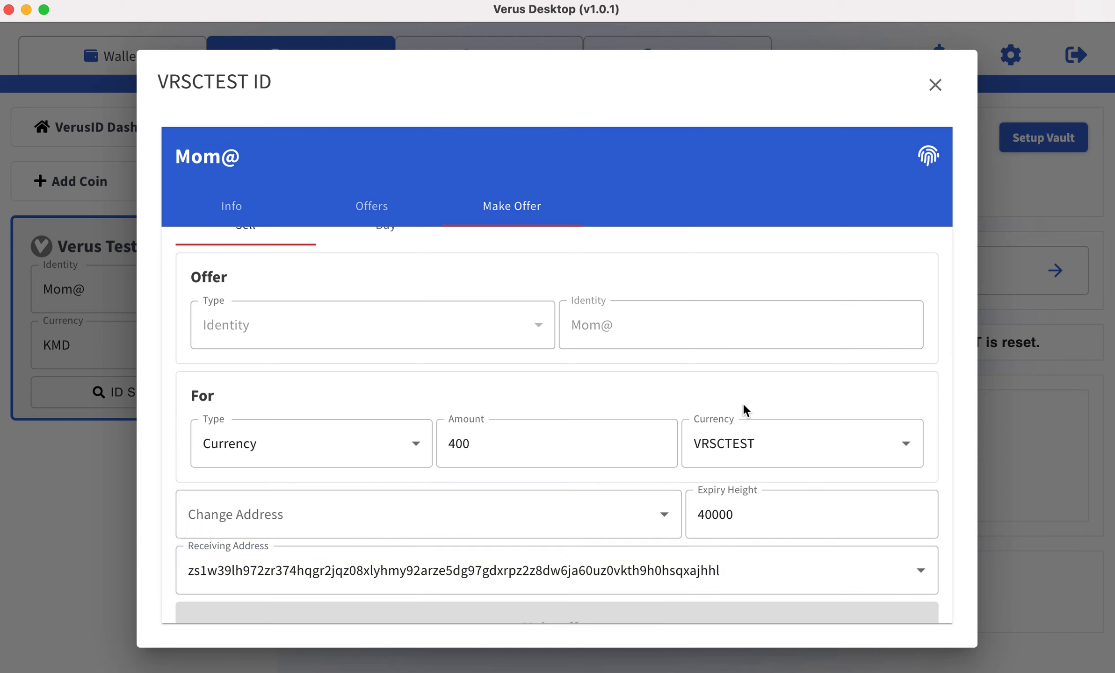
# - Close the Mom@ sell offer without submitting it and switch the displayed currency for Mom@ to VRSCTEST
pyautogui.scroll(1, 819, 329)
pyautogui.scroll(-1, 819, 329)
pyautogui.scroll(1, 818, 332)
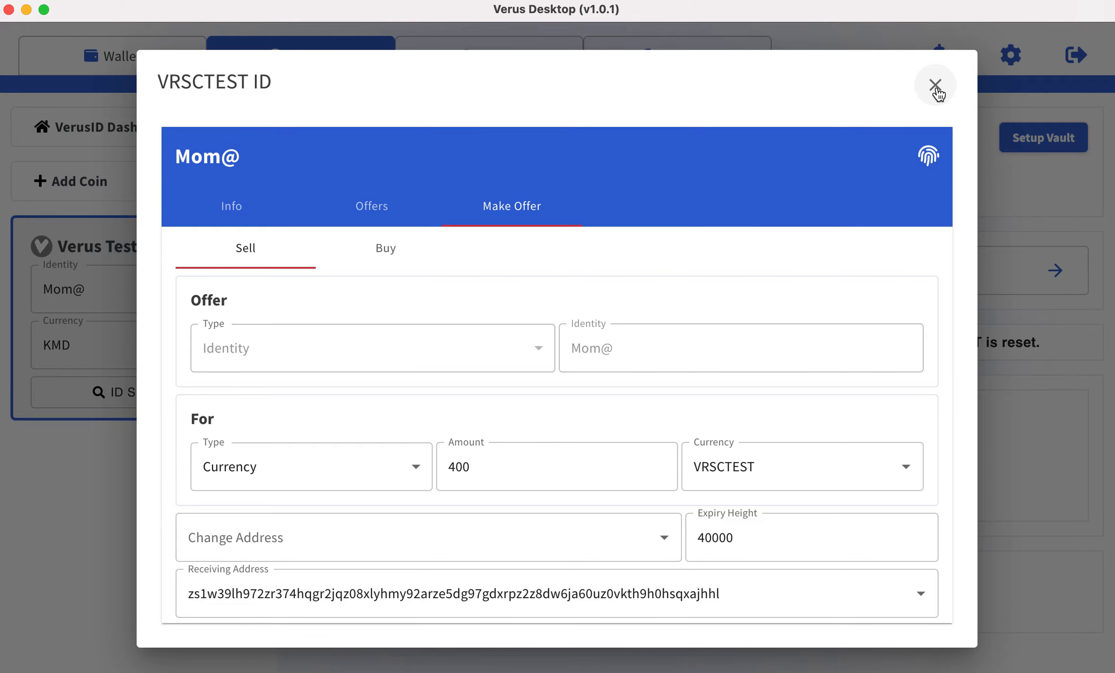
pyautogui.click(936, 86)
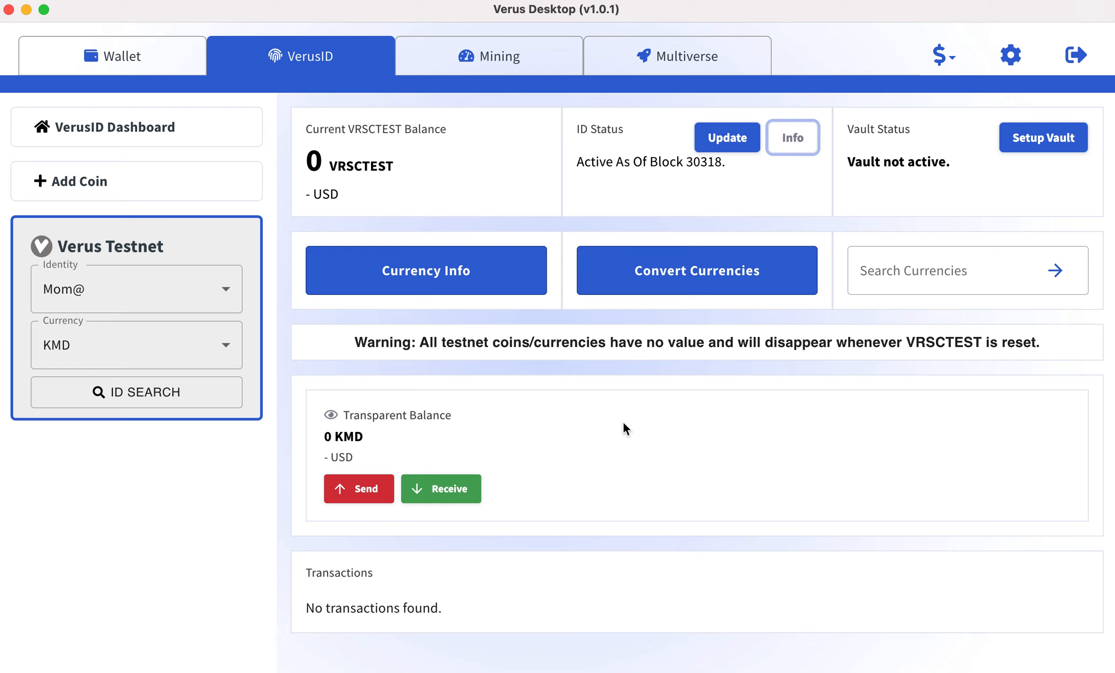
pyautogui.click(182, 341)
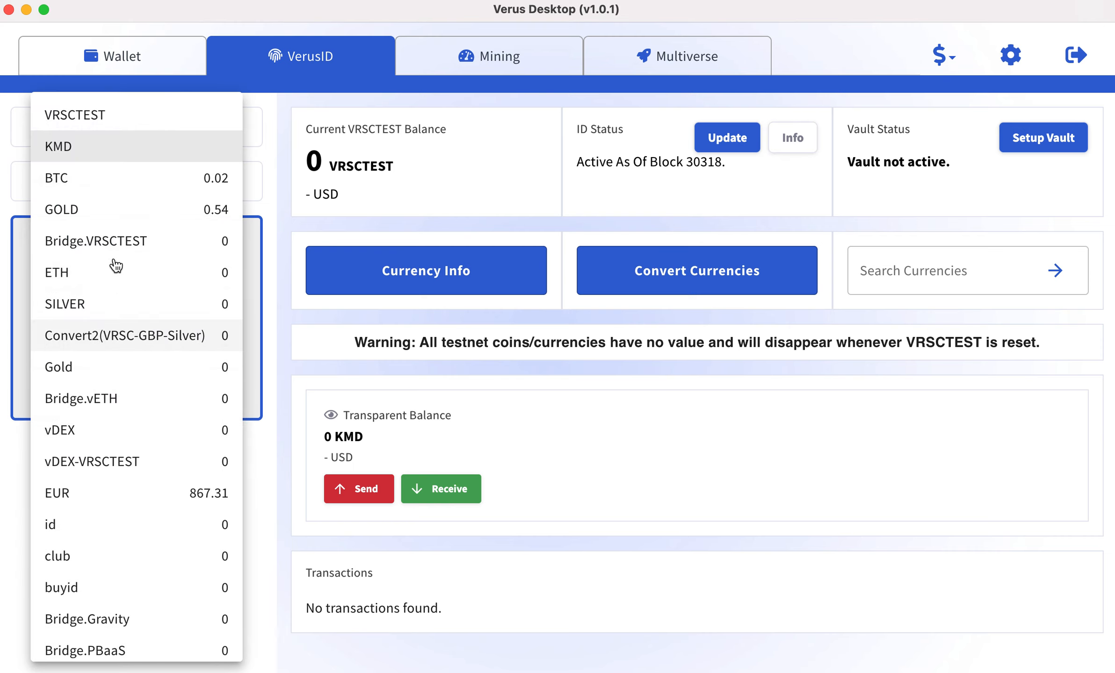
pyautogui.click(105, 117)
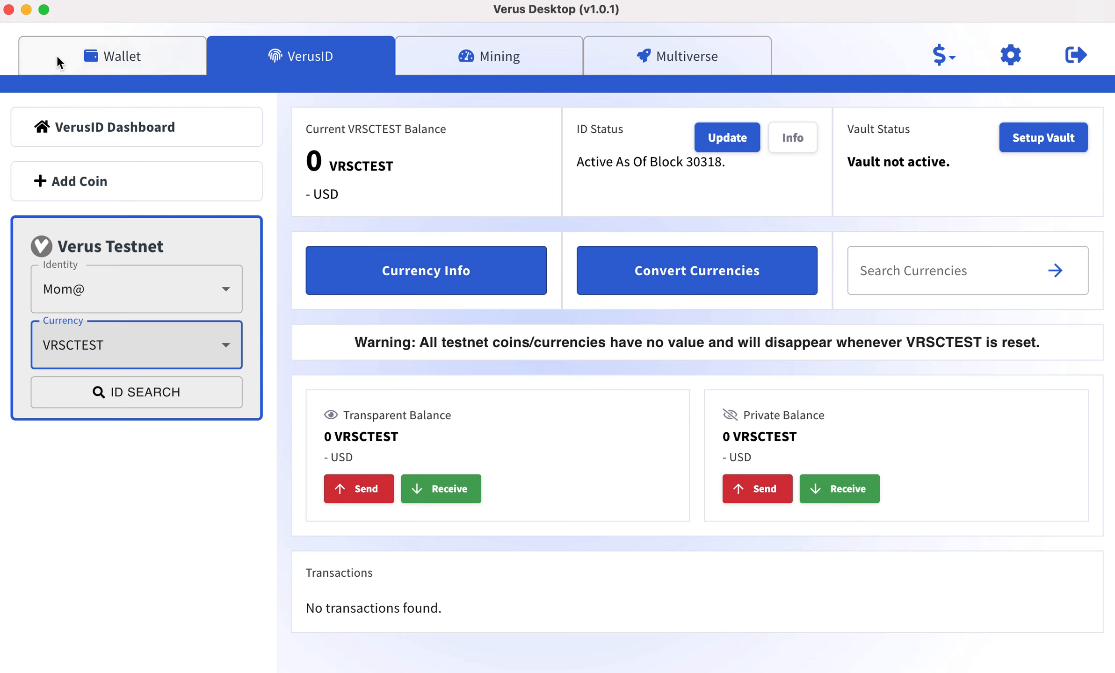
# - Start a transfer of transparent VRSCTEST funds from the main wallet with mom@ as the destination address
pyautogui.click(87, 55)
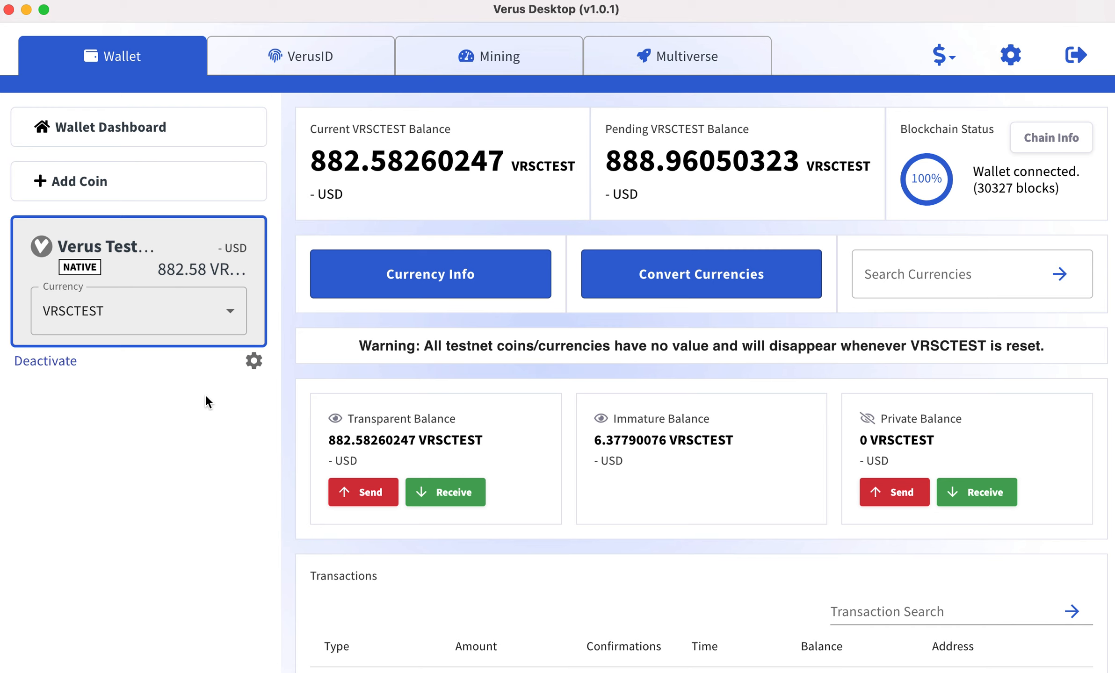
pyautogui.click(368, 493)
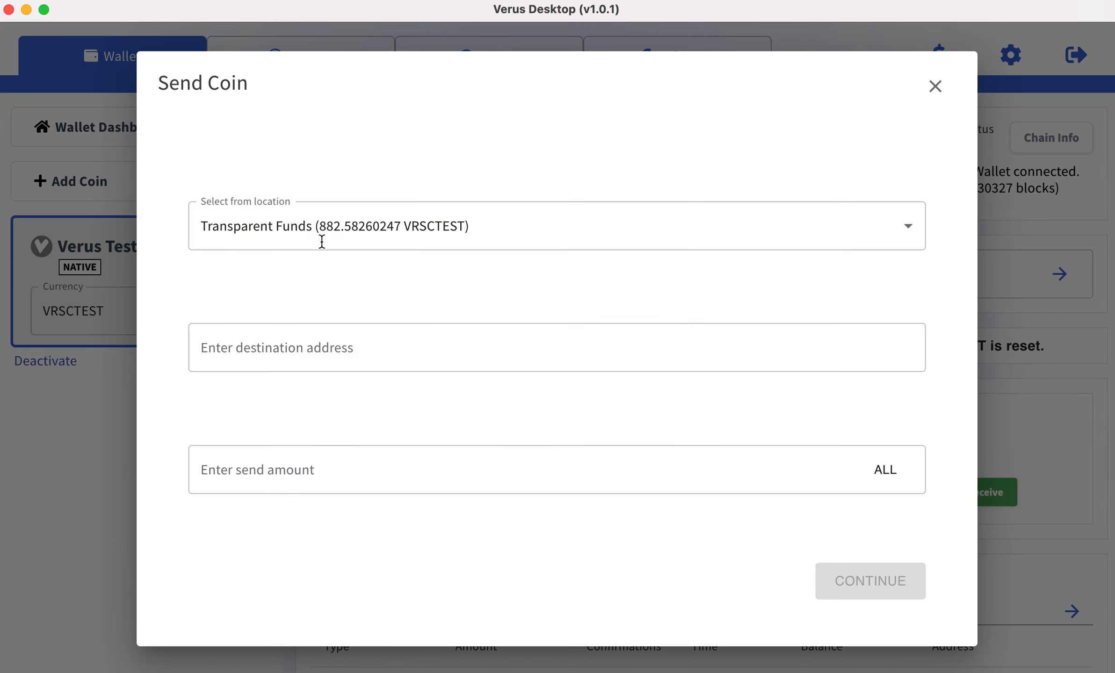
pyautogui.click(307, 350)
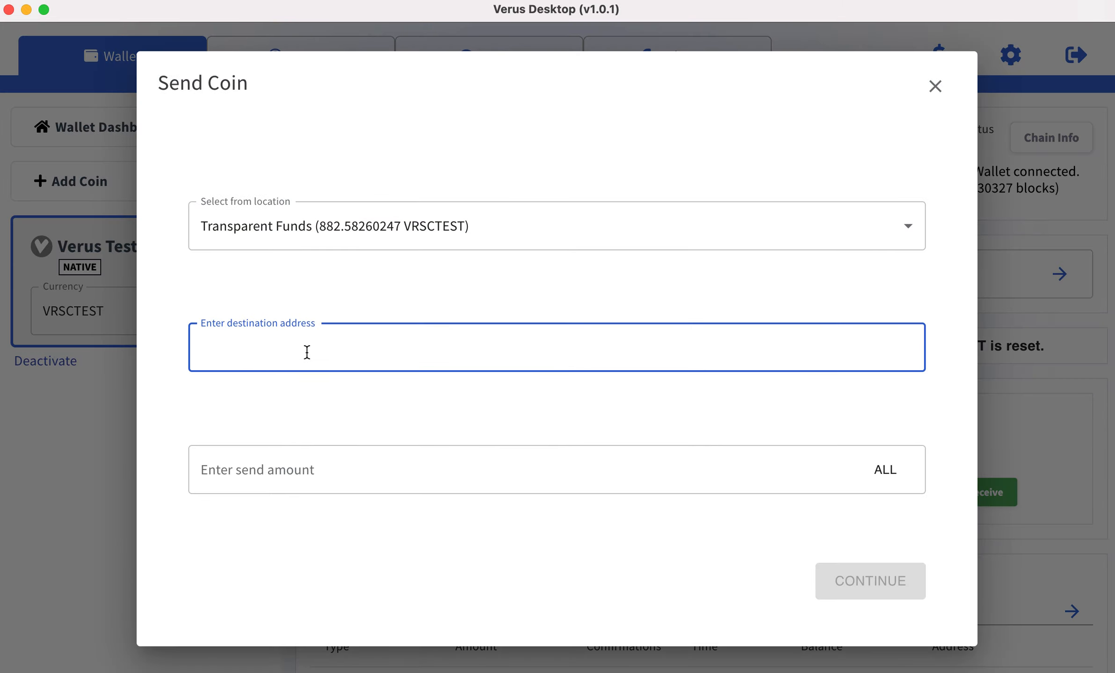
pyautogui.write('mom@')
pyautogui.click(328, 401)
pyautogui.click(199, 350)
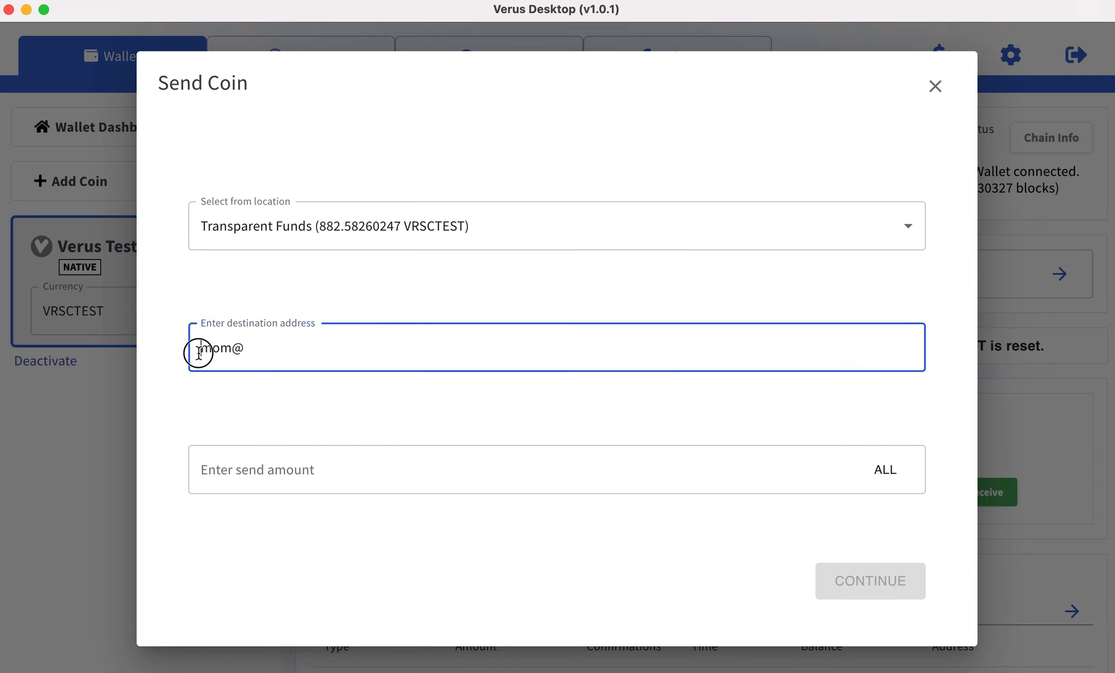
pyautogui.click(305, 403)
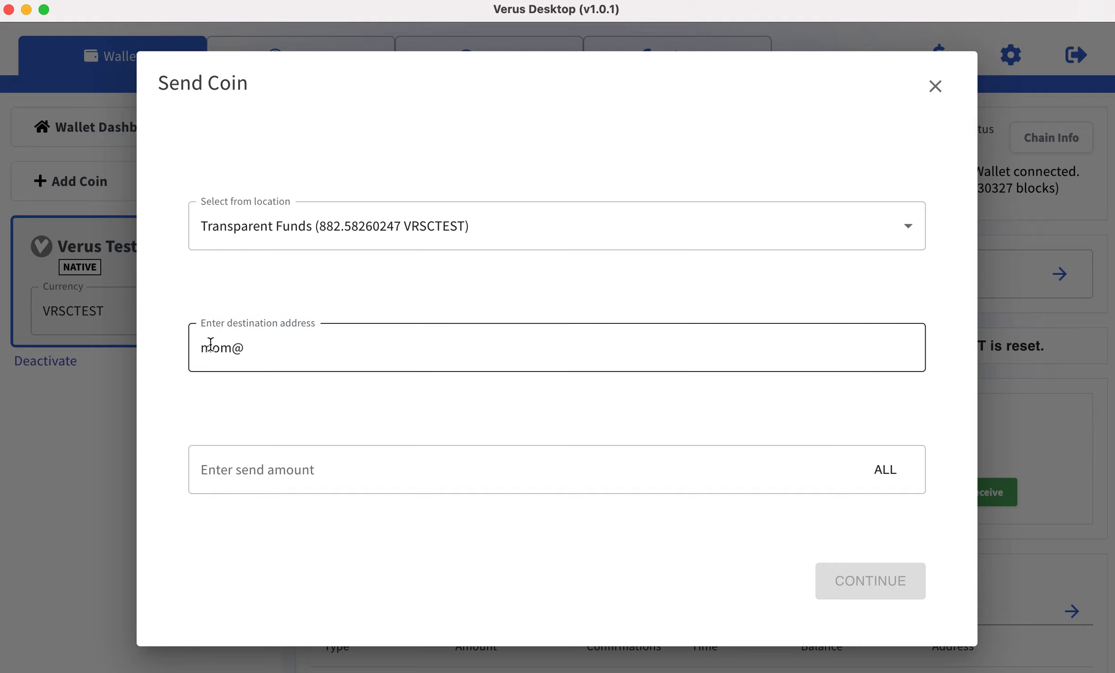
# - Set the send amount to 3 VRSCTEST, send the transaction to mom@ and close the transfer summary
pyautogui.click(421, 475)
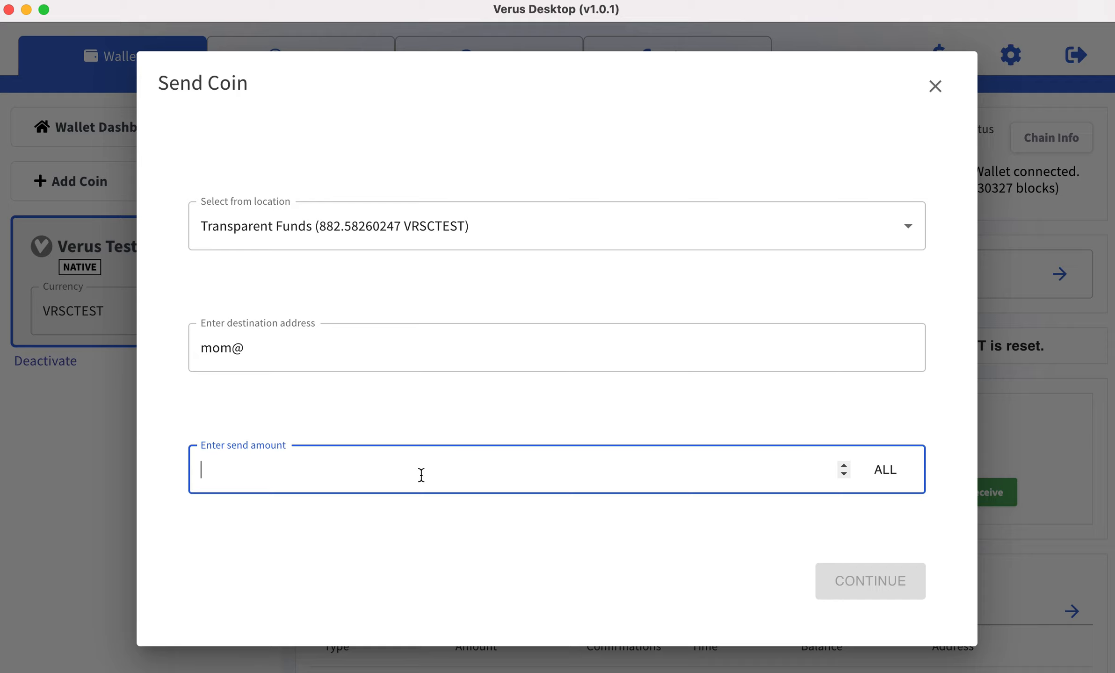
pyautogui.write('3')
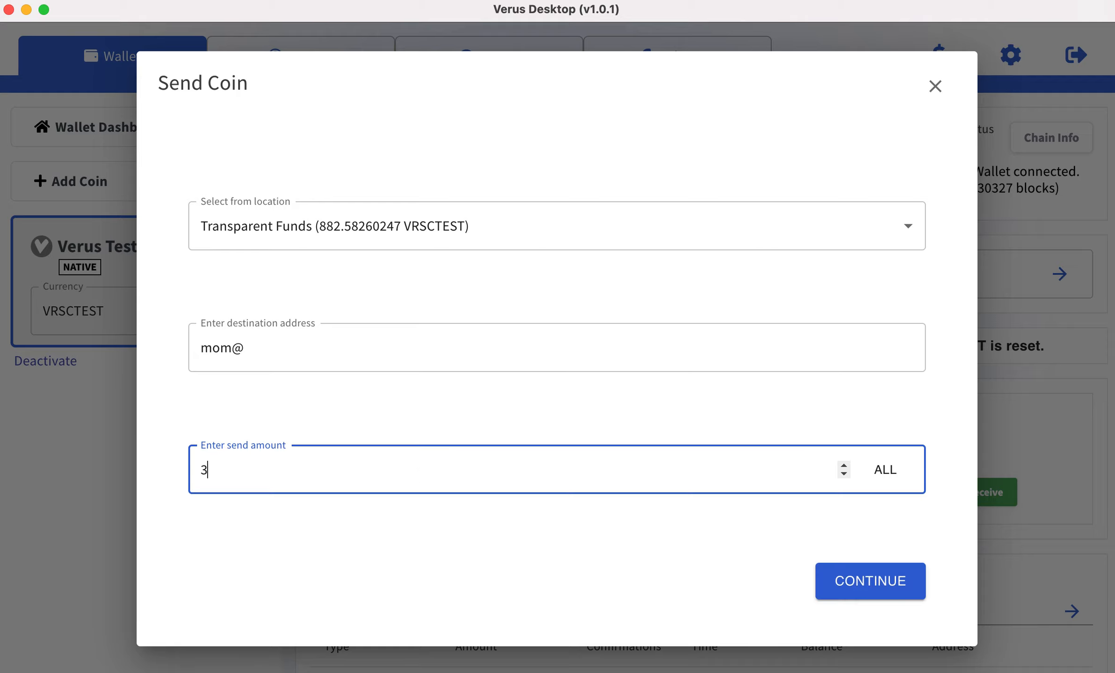
pyautogui.click(866, 593)
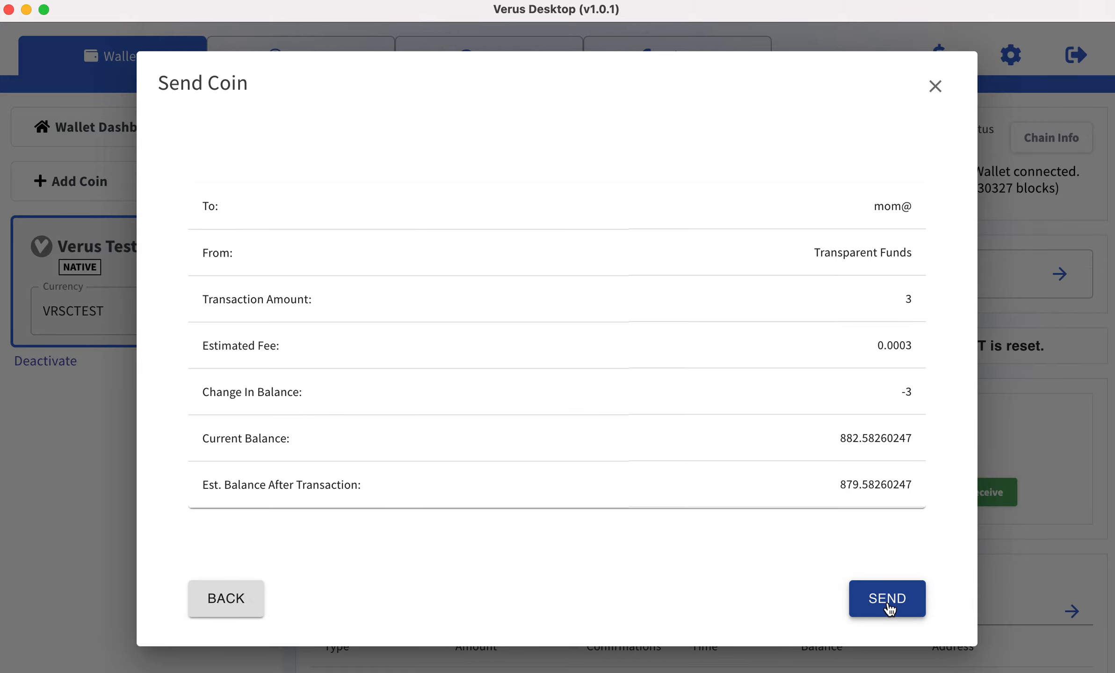
pyautogui.click(889, 608)
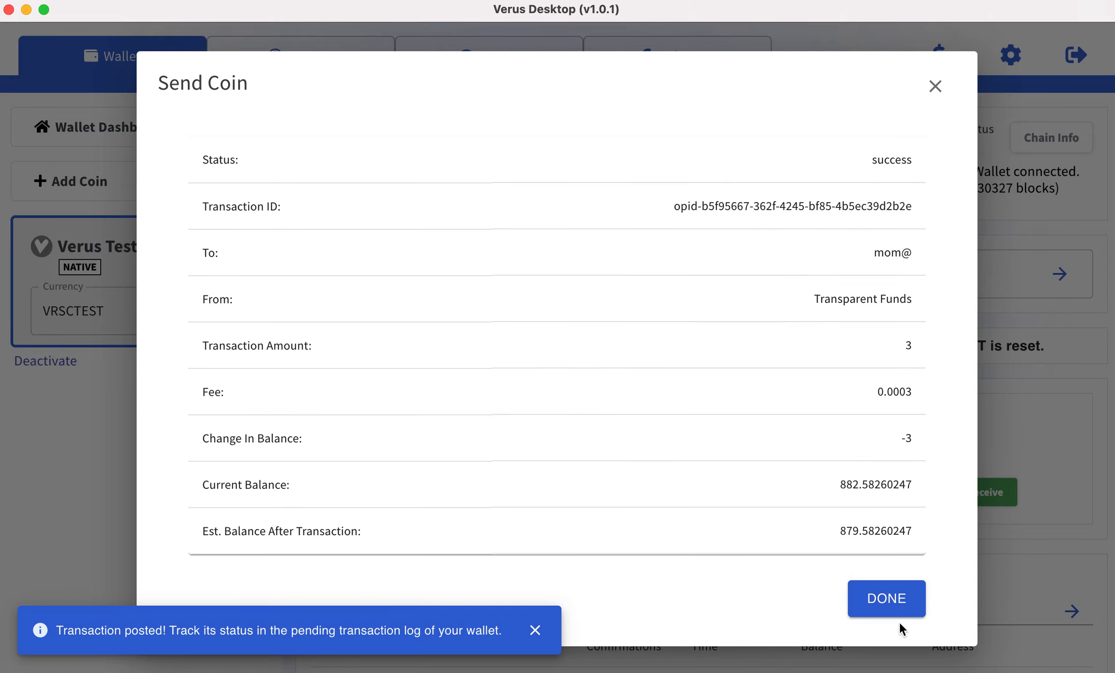
pyautogui.click(889, 611)
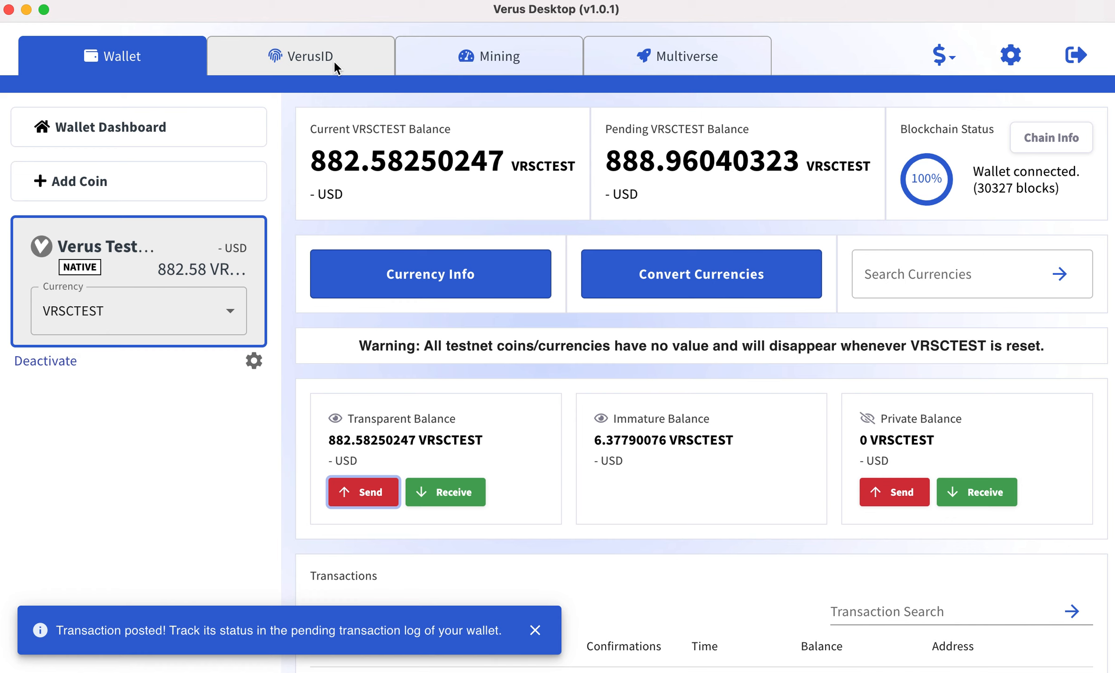
# - Check the VRSCTEST balances of Mom@ and the main wallet, ending on the VerusID dashboard overview
pyautogui.click(334, 60)
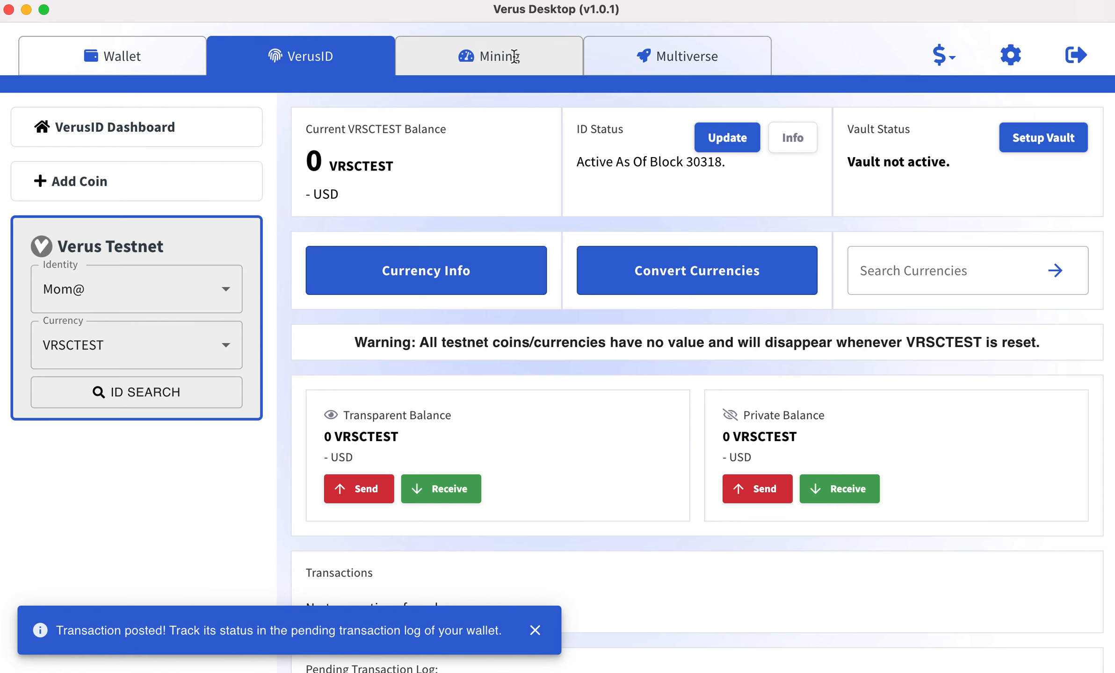
pyautogui.click(129, 64)
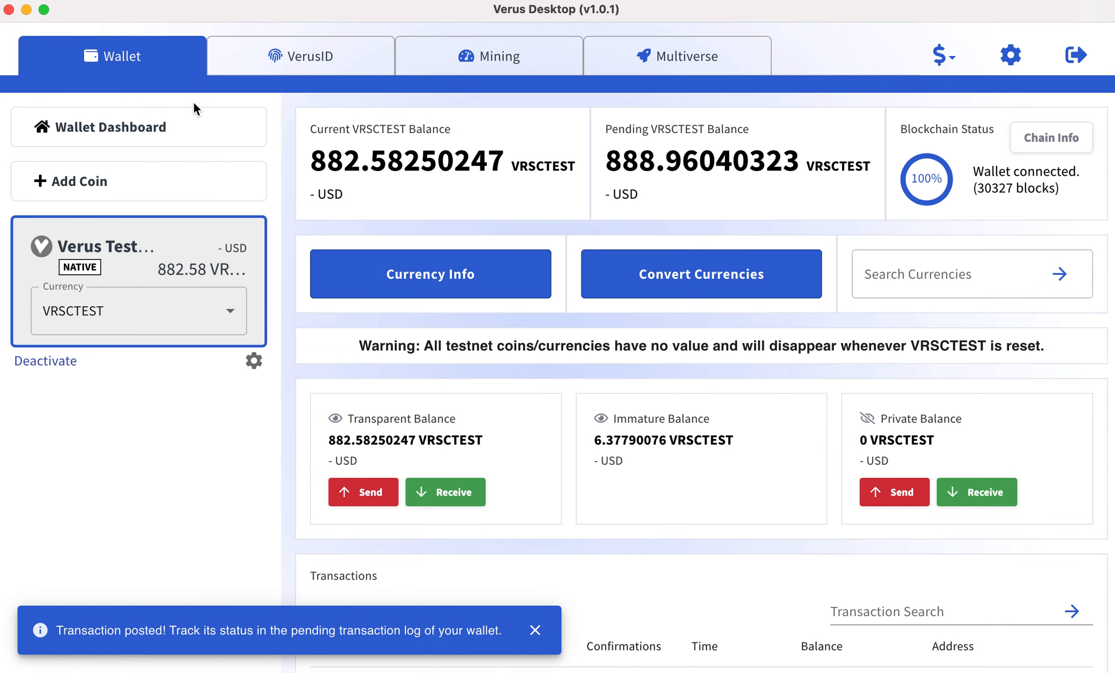
pyautogui.click(323, 63)
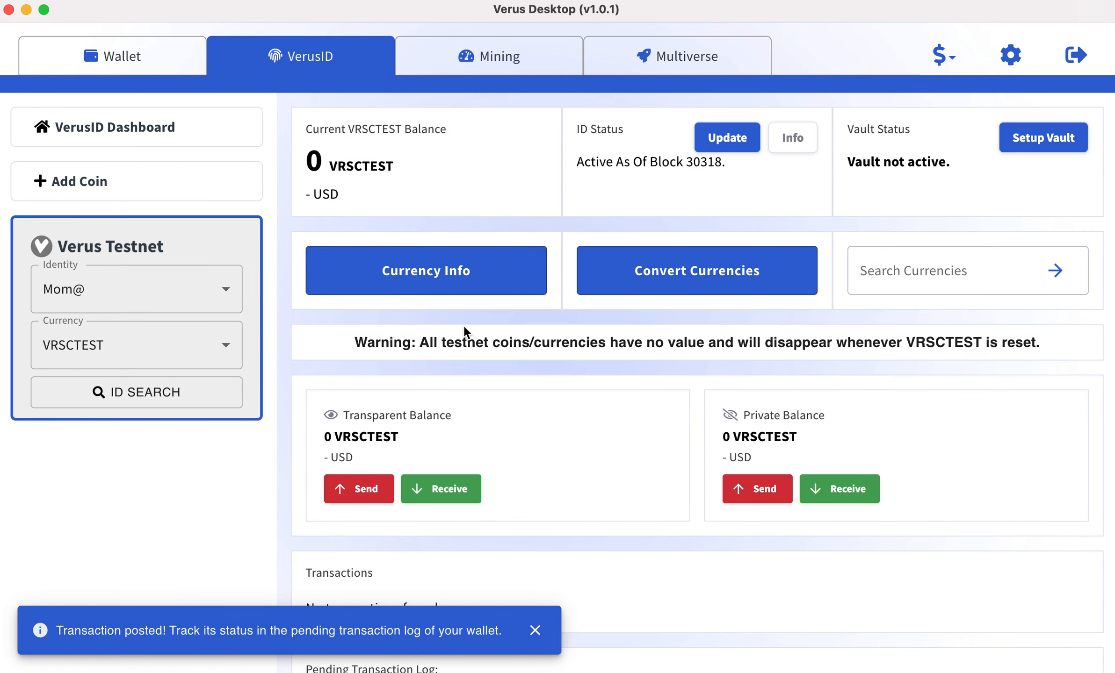
pyautogui.click(122, 125)
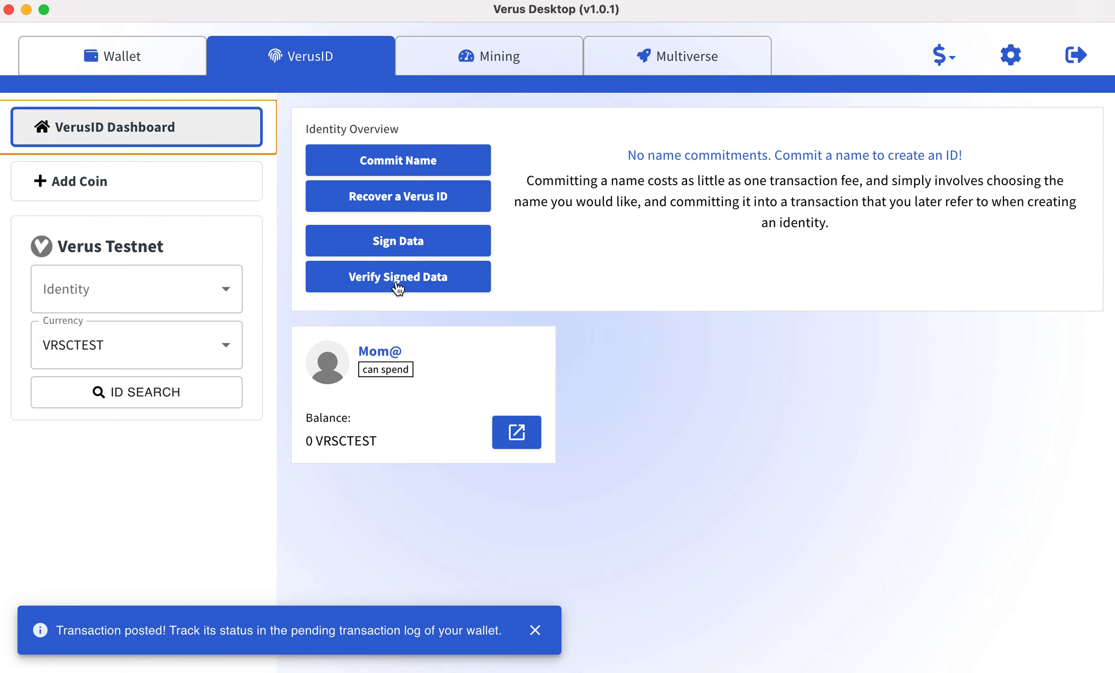